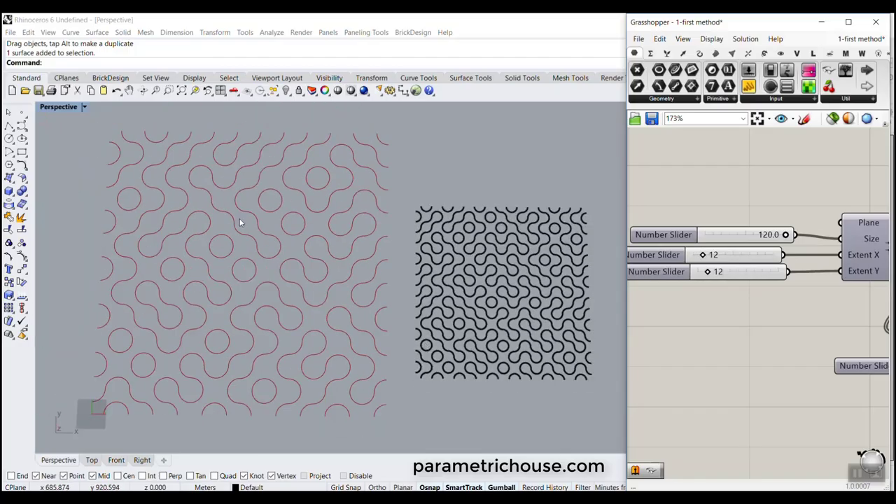
- Vary the random Truchet pattern by setting the number slider below the List Length component to 480
right_click(761, 292)
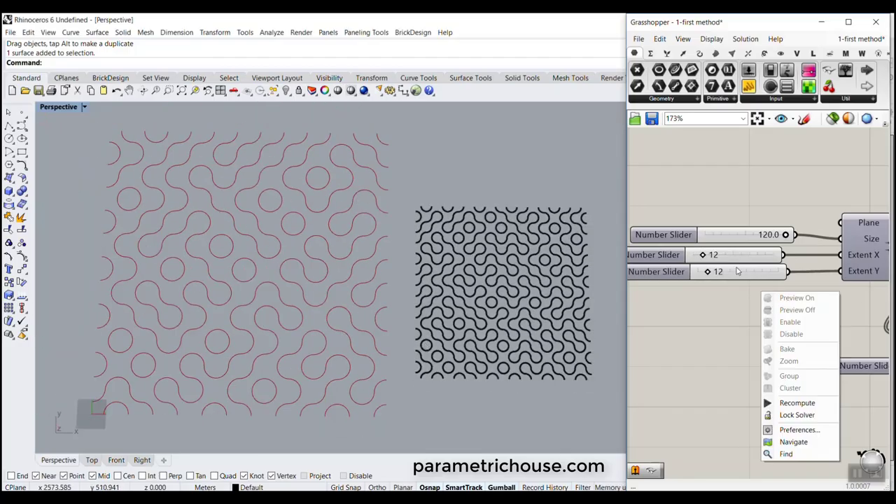
right_click_drag(746, 284, 670, 249)
scroll(689, 259, "down", 2)
scroll(796, 308, "up", 2)
left_click_drag(810, 316, 826, 314)
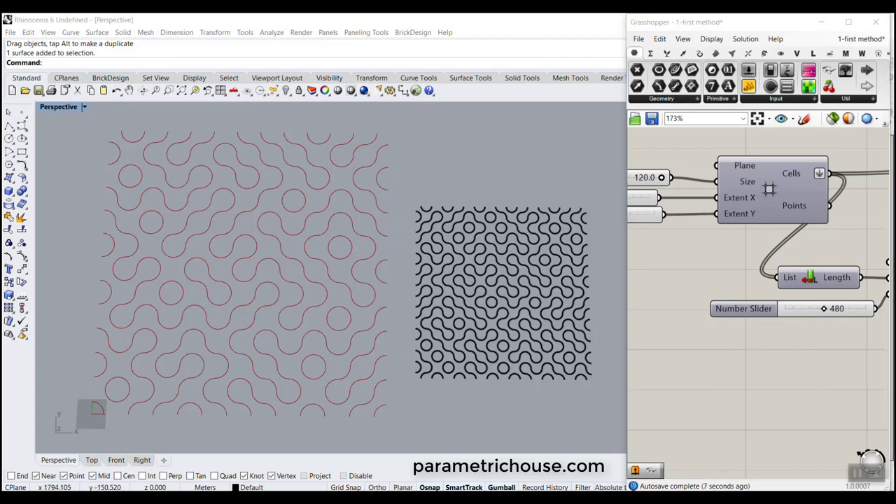
- Switch to the browser and examine the quarter-circle tile figures in the Truchet tiles Wikipedia article
mouse_move(294, 499)
left_click(355, 450)
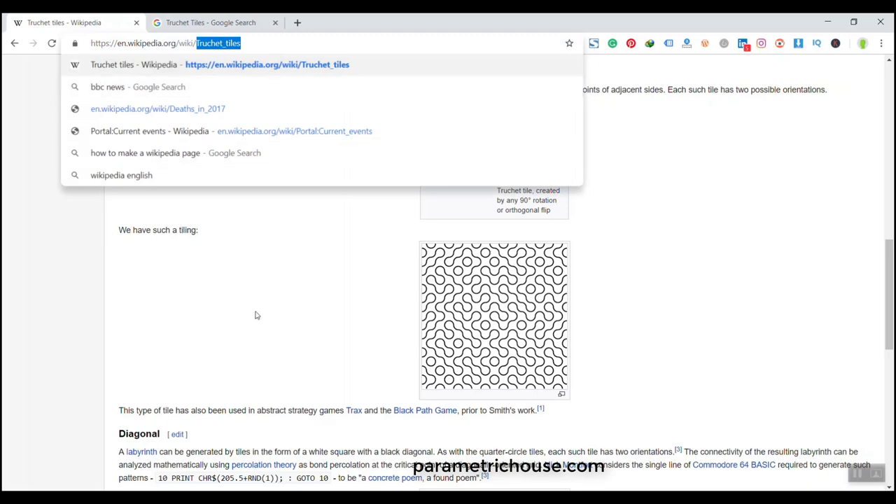
left_click(255, 315)
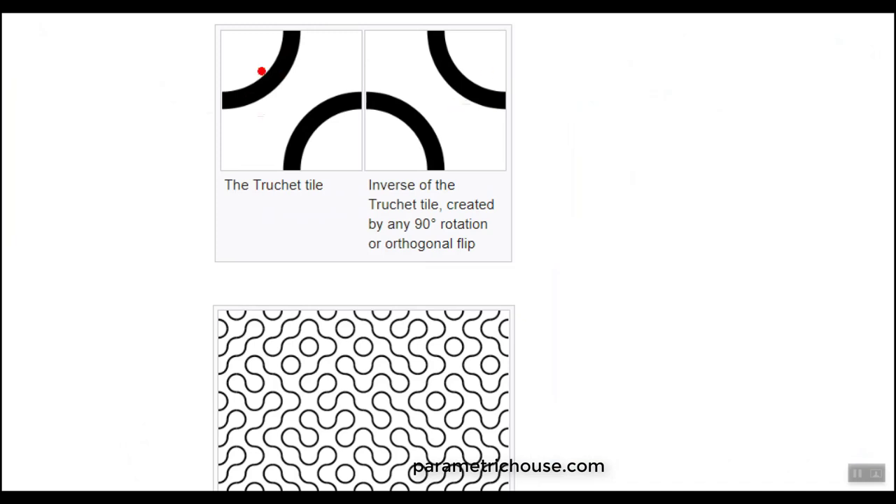
left_click_drag(288, 39, 243, 92)
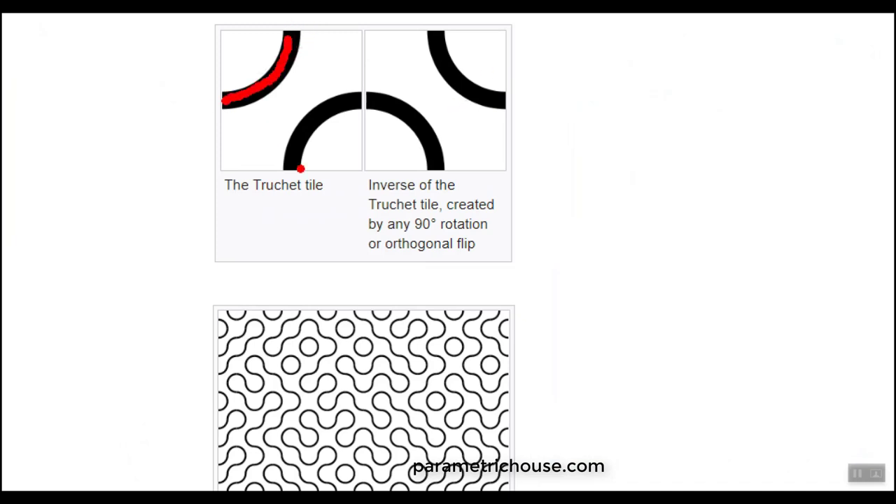
mouse_move(300, 169)
left_mouse_down()
mouse_move(336, 104)
mouse_move(439, 147)
left_mouse_up()
mouse_move(434, 29)
left_mouse_down()
mouse_move(462, 92)
mouse_move(506, 107)
left_mouse_up()
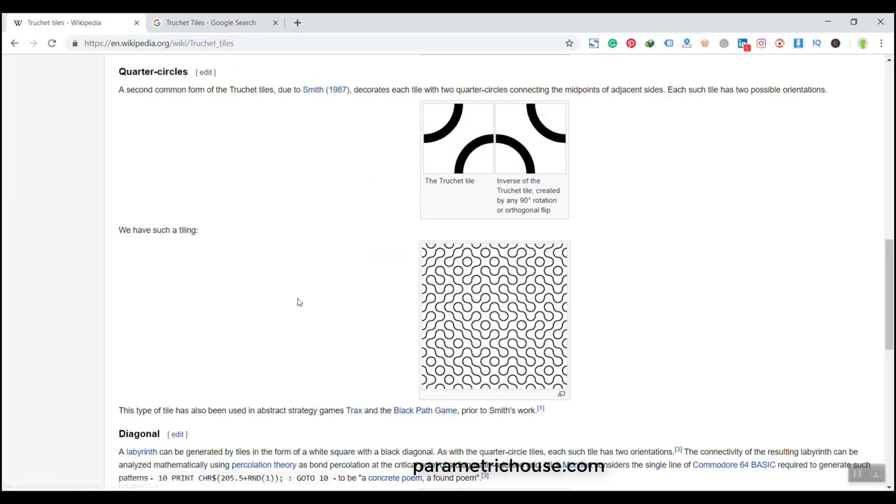
scroll(297, 302, "up", 6)
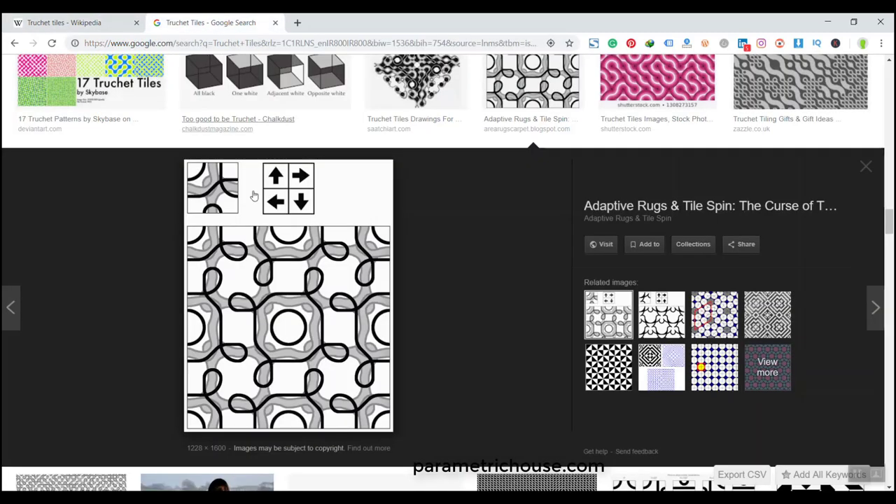
- Browse the Truchet Tiles Google image results, previewing the Adaptive Rugs & Tile Spin images and the Thingiverse tile set
left_click(210, 22)
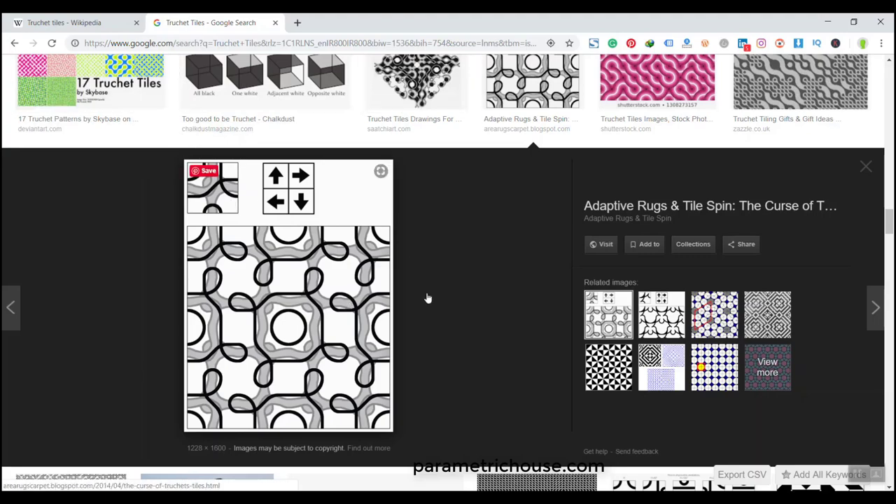
left_click(662, 315)
scroll(502, 325, "up", 10)
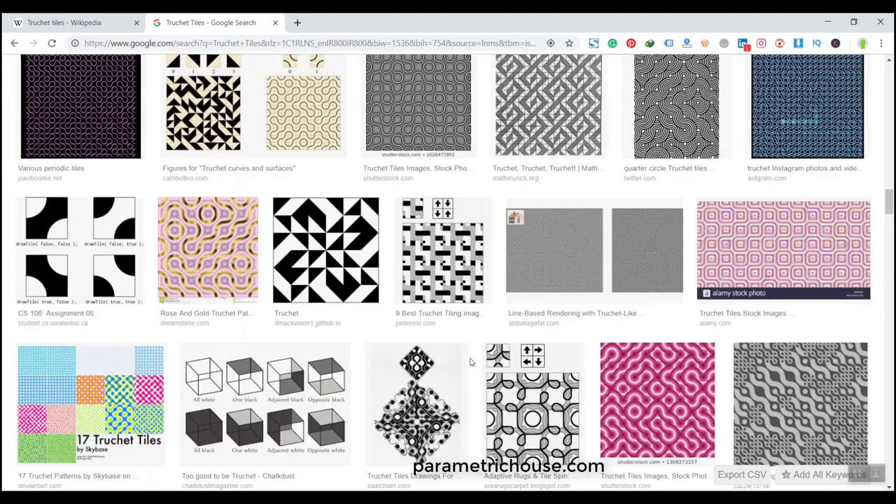
scroll(455, 346, "down", 15)
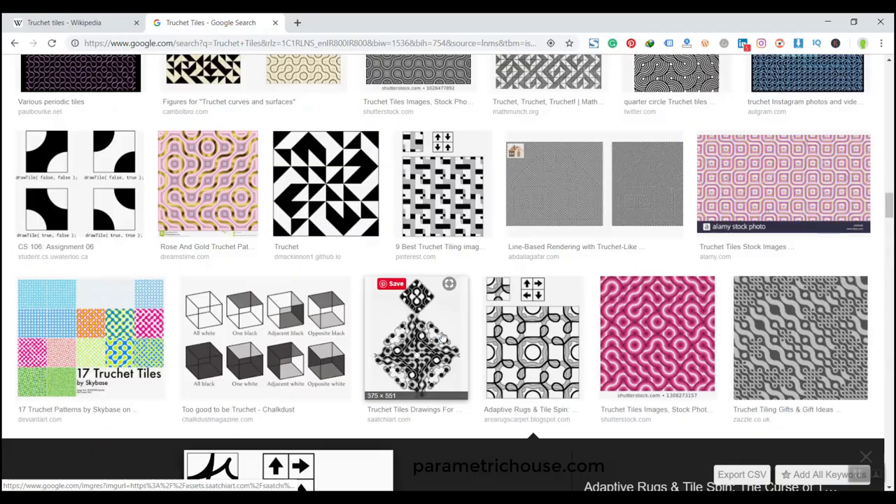
scroll(439, 334, "down", 3)
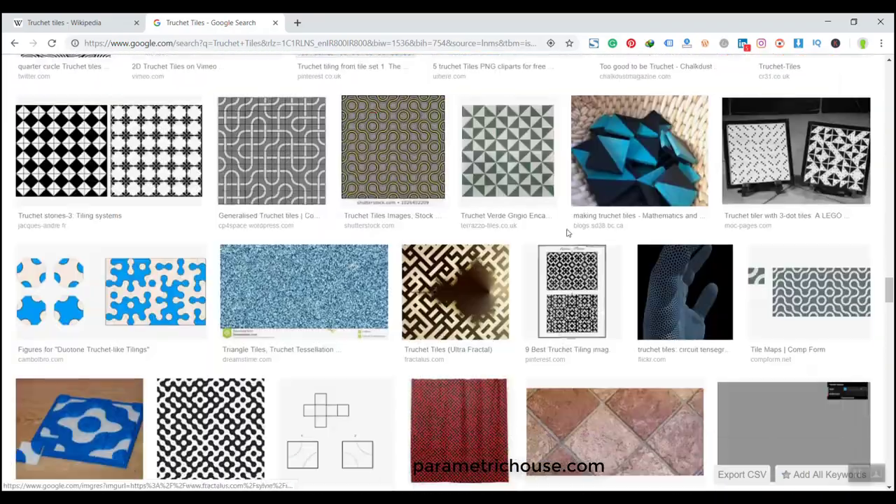
scroll(301, 294, "down", 3)
left_click(116, 305)
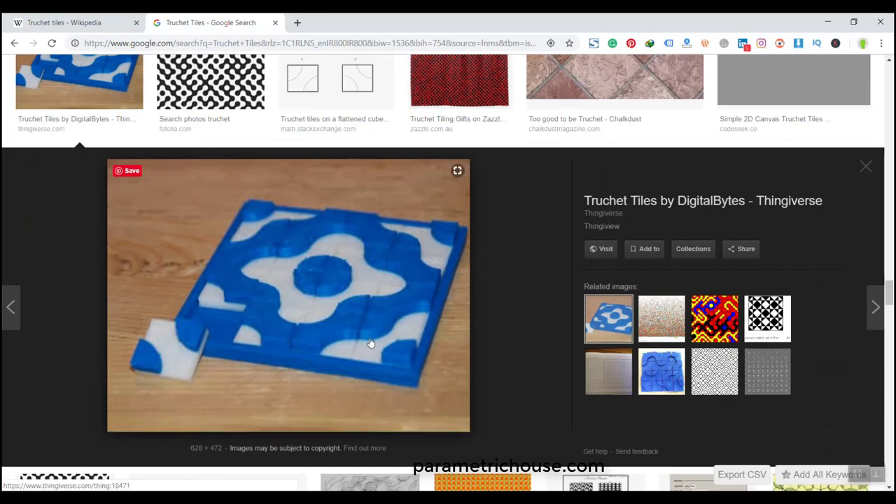
scroll(371, 342, "up", 15)
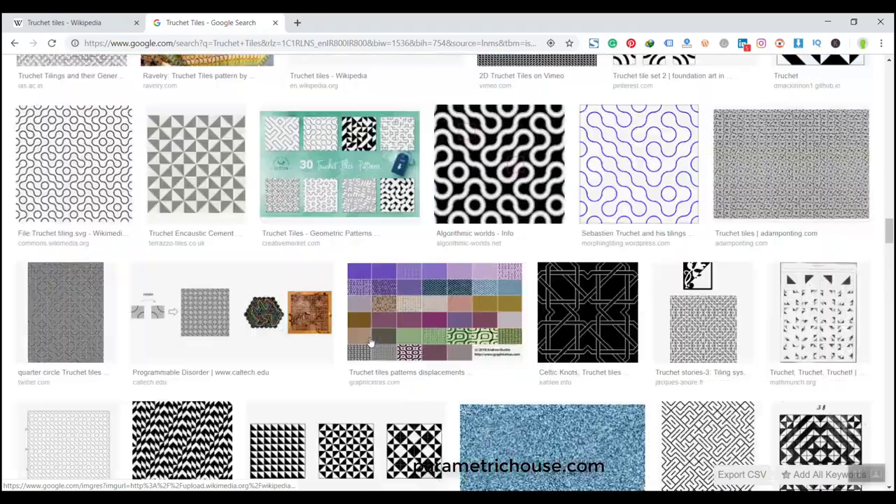
scroll(371, 343, "up", 7)
scroll(371, 342, "up", 4)
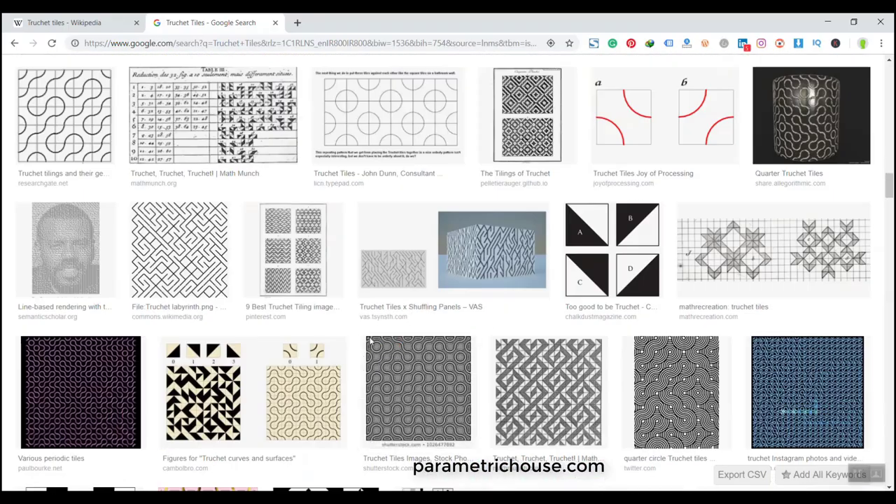
scroll(366, 338, "up", 1)
scroll(366, 339, "up", 3)
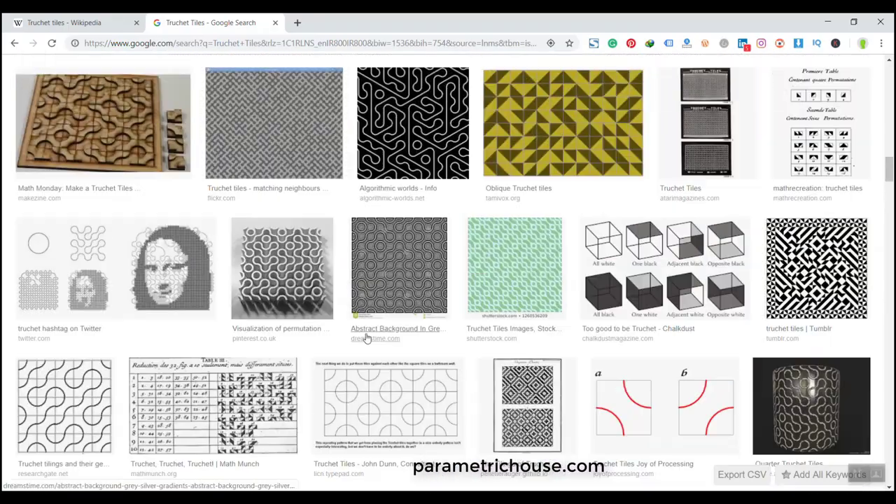
scroll(365, 338, "up", 5)
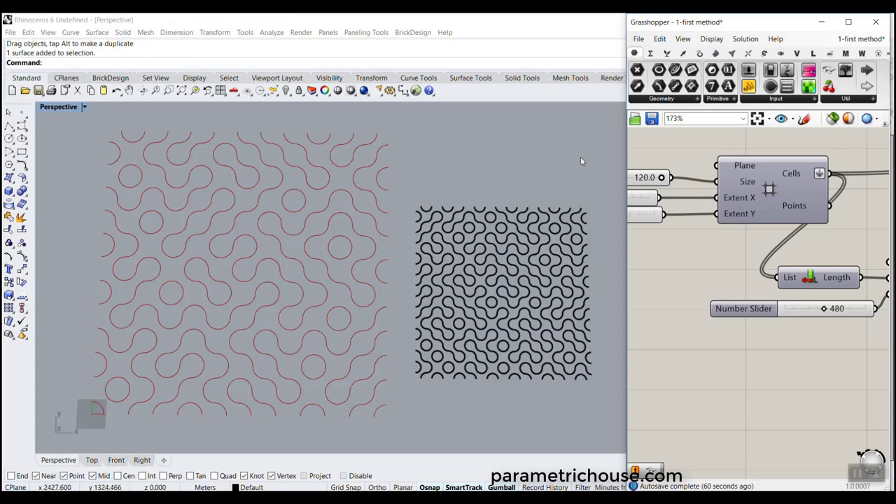
- Widen the Grasshopper window and delete the reference pattern picture surface from the Rhino viewport
left_click_drag(622, 151, 546, 148)
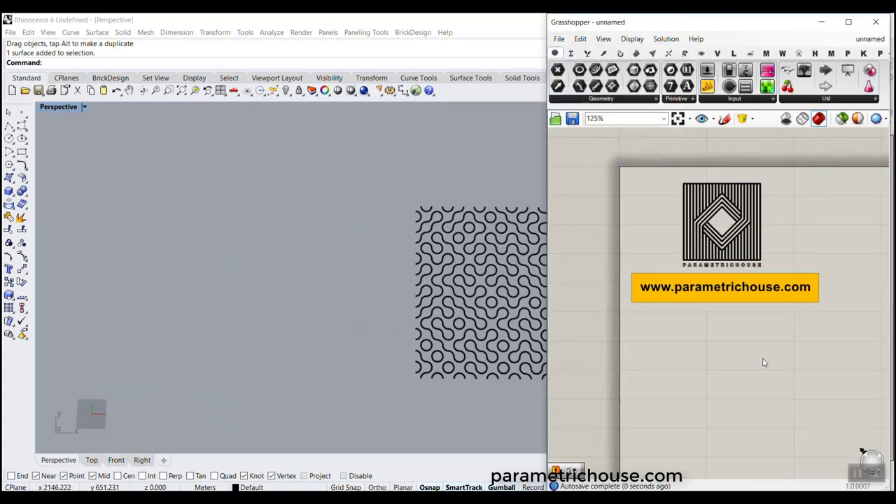
right_click_drag(763, 362, 691, 324)
right_click_drag(418, 293, 332, 252, "shift")
scroll(332, 252, "down", 4)
left_click(332, 258)
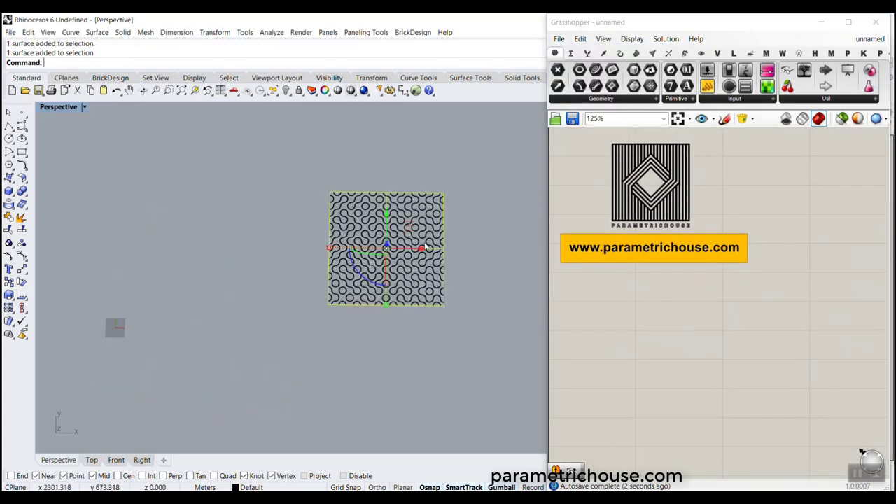
key("Delete")
scroll(115, 322, "up", 5)
scroll(111, 317, "up", 4)
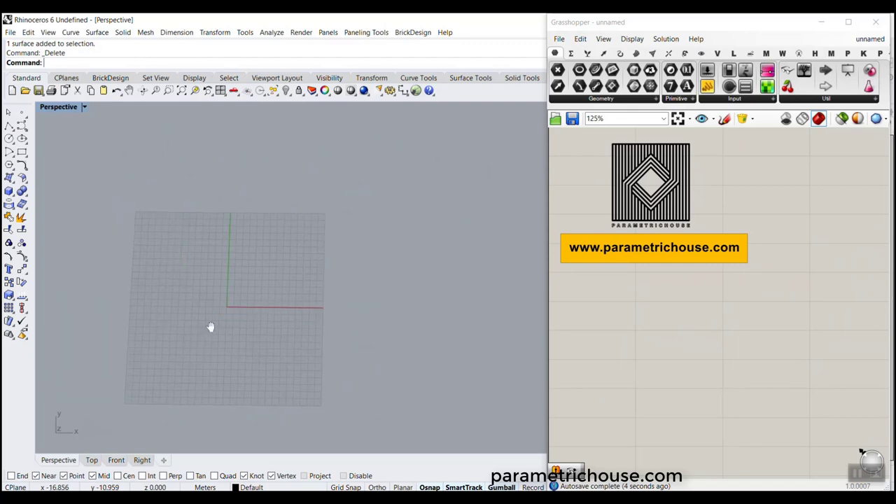
- Place a Square grid component on the blank Grasshopper canvas
left_click(604, 54)
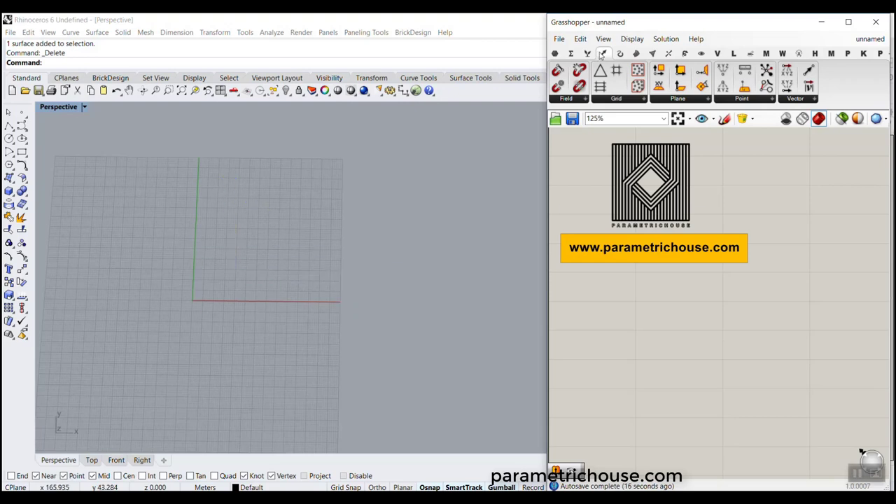
left_click(625, 102)
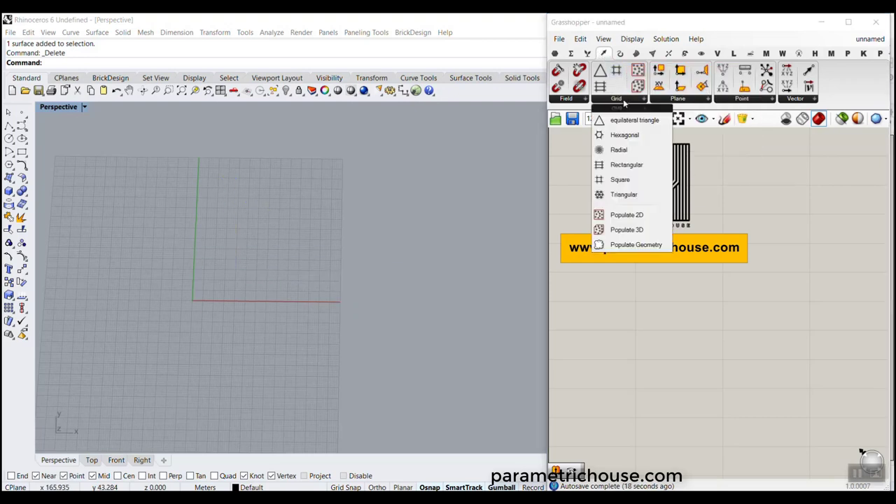
left_click(617, 179)
scroll(710, 240, "down", 3)
left_click(710, 241)
scroll(710, 226, "up", 4)
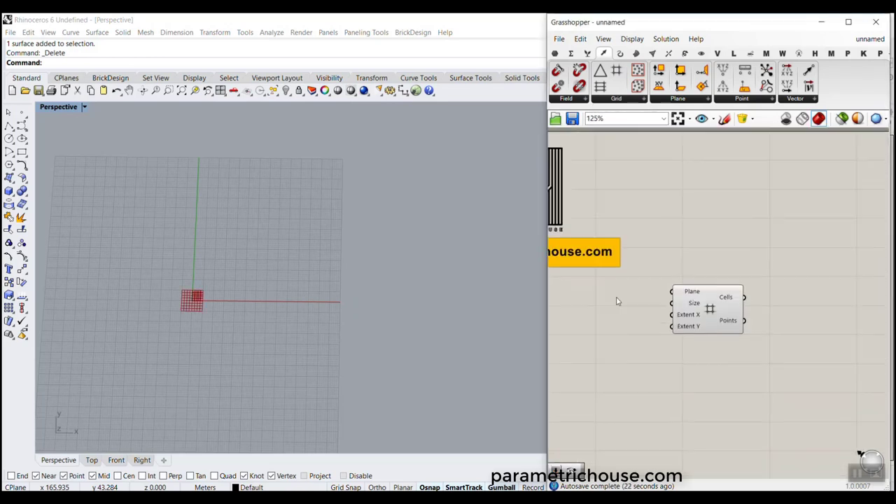
- Add a Bifocals component to label the components and move it out of the way near the logo
double_click(679, 229)
type("bifo")
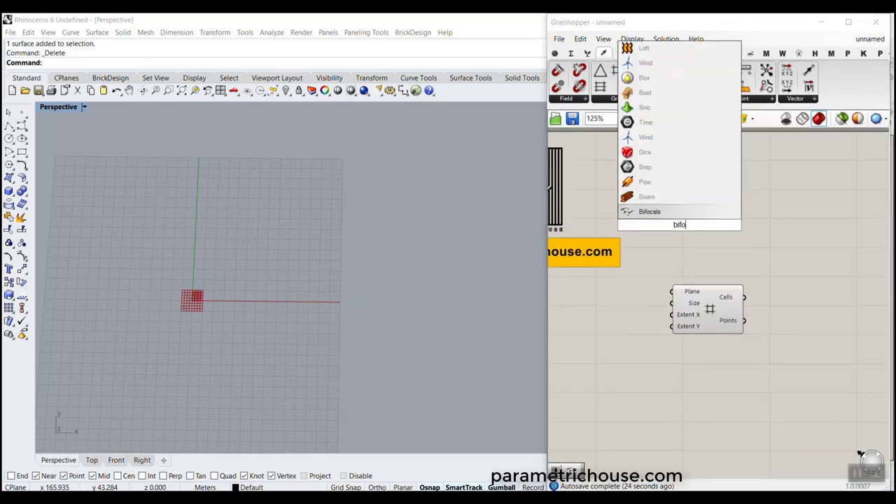
key("Return")
scroll(729, 210, "down", 2)
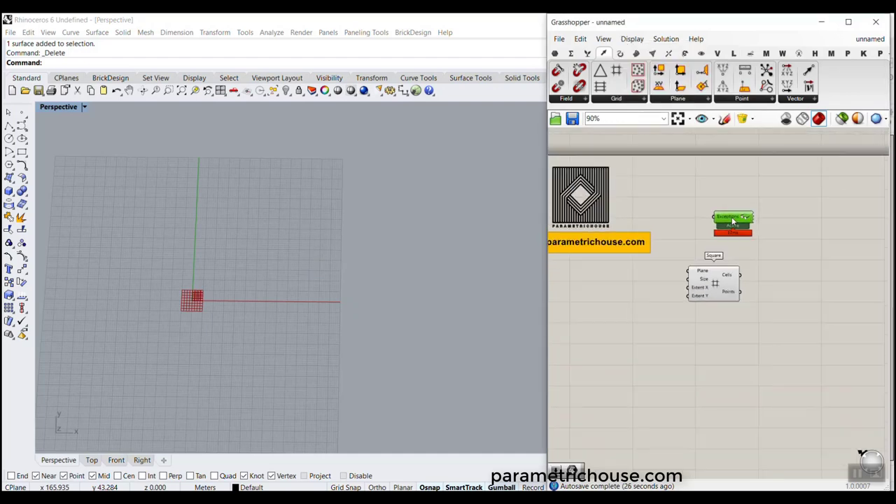
left_click_drag(730, 219, 585, 140)
right_click_drag(725, 249, 659, 189)
scroll(656, 216, "up", 4)
left_click_drag(655, 223, 749, 225)
left_click(636, 247)
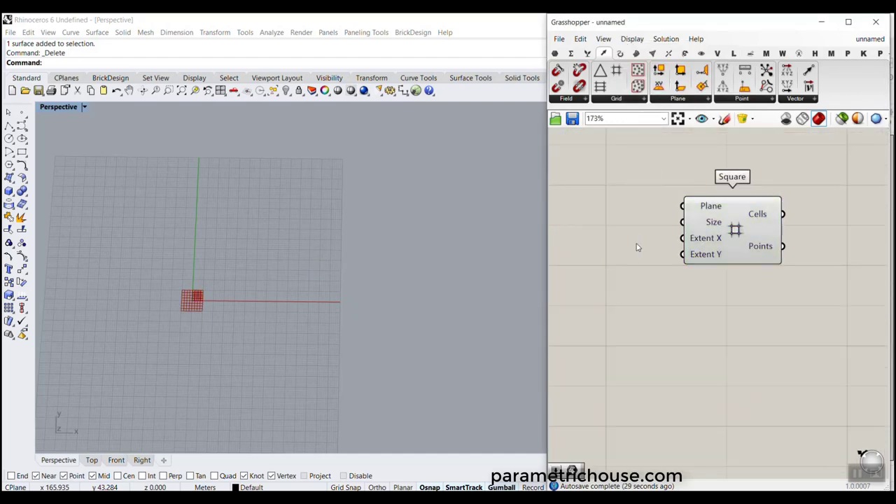
- Extract the Square grid's Plane input as a separate parameter, hide its preview and place it above the Size input
scroll(217, 308, "up", 4)
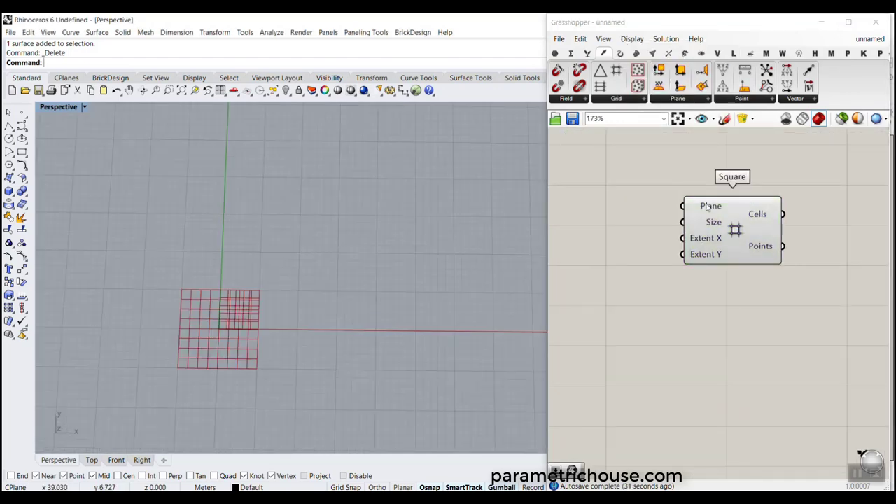
mouse_move(709, 207)
right_click(711, 206)
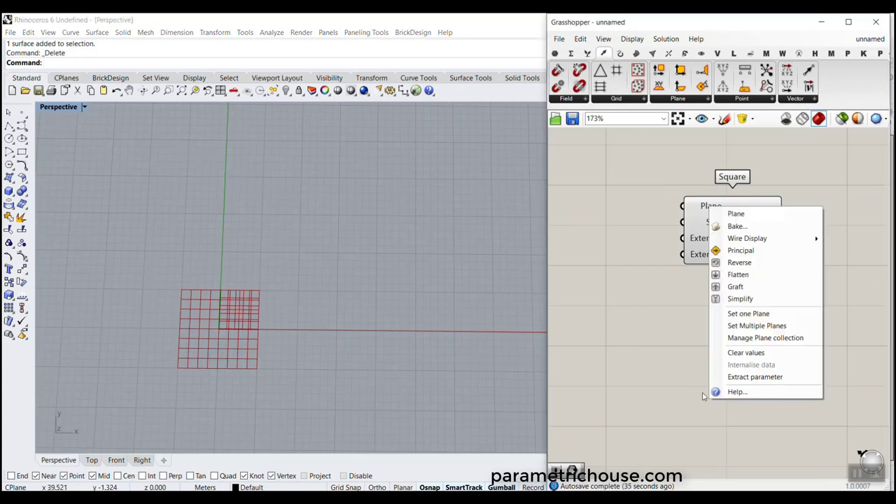
left_click(735, 379)
right_click(608, 206)
left_click(619, 222)
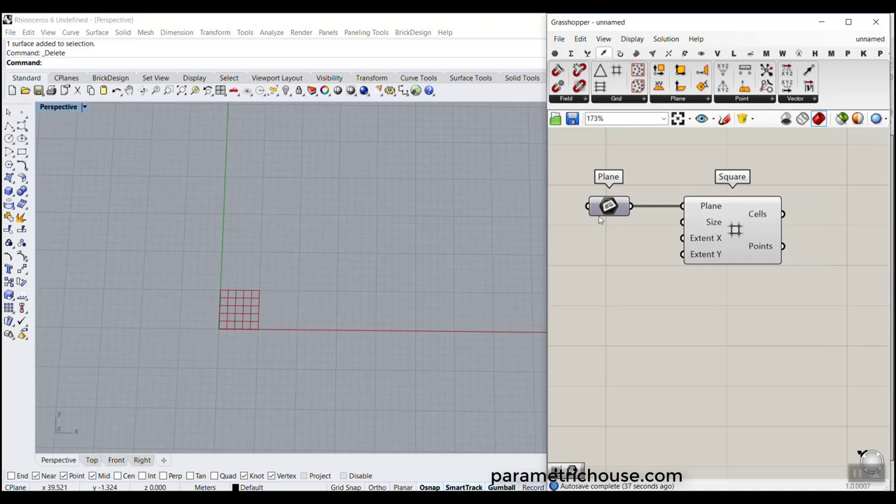
left_click_drag(600, 207, 601, 183)
- Create a number slider with value 12.5 and connect it to the Square grid's Size input
double_click(580, 230)
type("12.5")
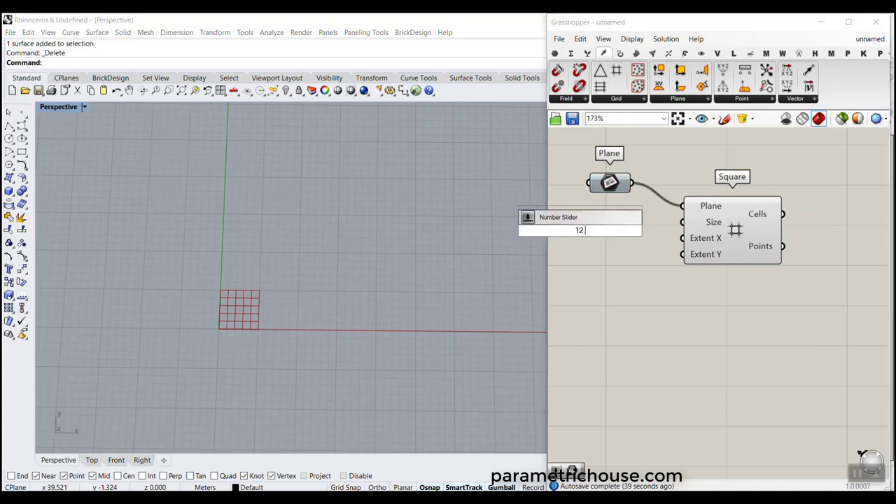
key("Return")
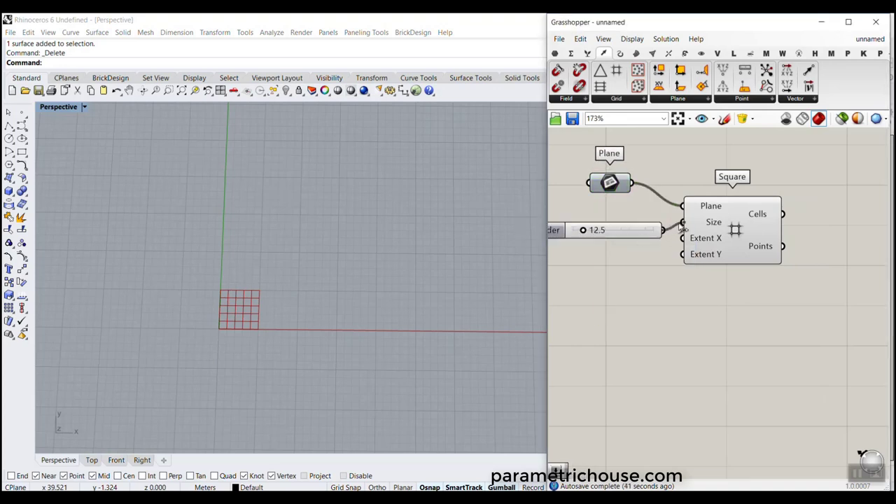
left_click_drag(682, 226, 682, 223)
left_click_drag(641, 232, 629, 218)
right_click_drag(432, 222, 297, 272, "shift")
scroll(297, 271, "down", 16)
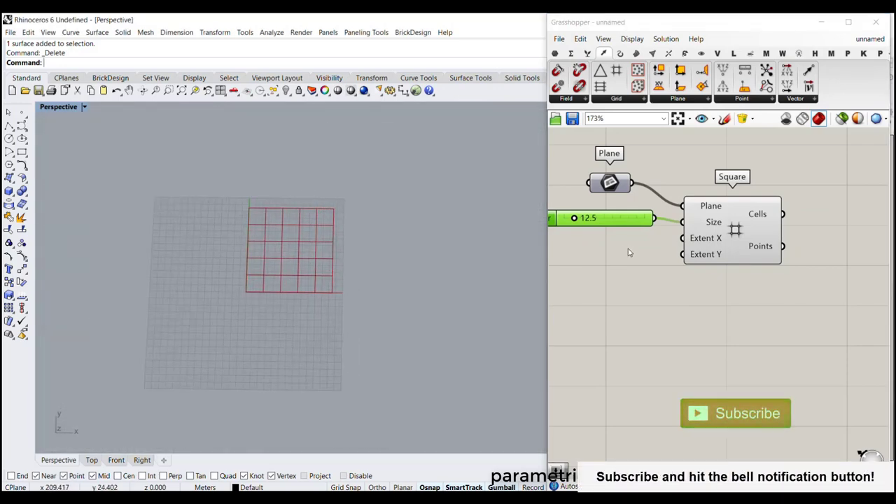
scroll(629, 253, "up", 2)
- Create a number slider set to 25, duplicate it, and connect the two sliders to Extent X and Extent Y
double_click(571, 229)
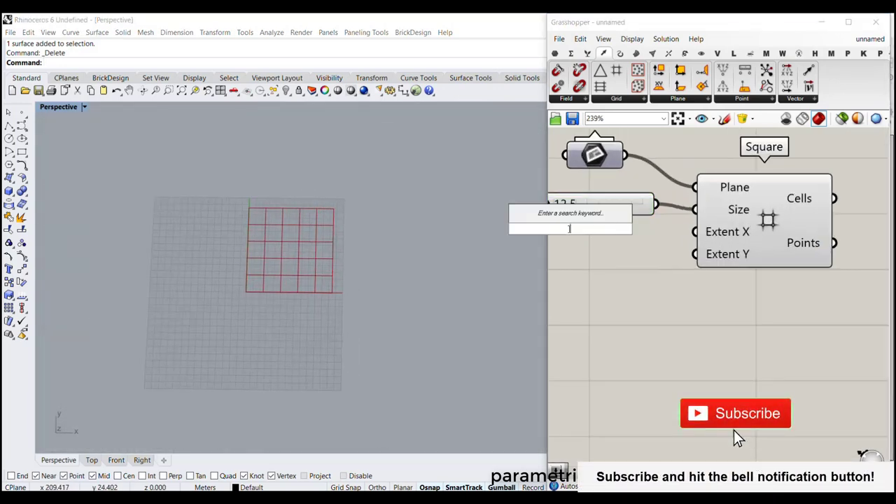
type("25")
key("Return")
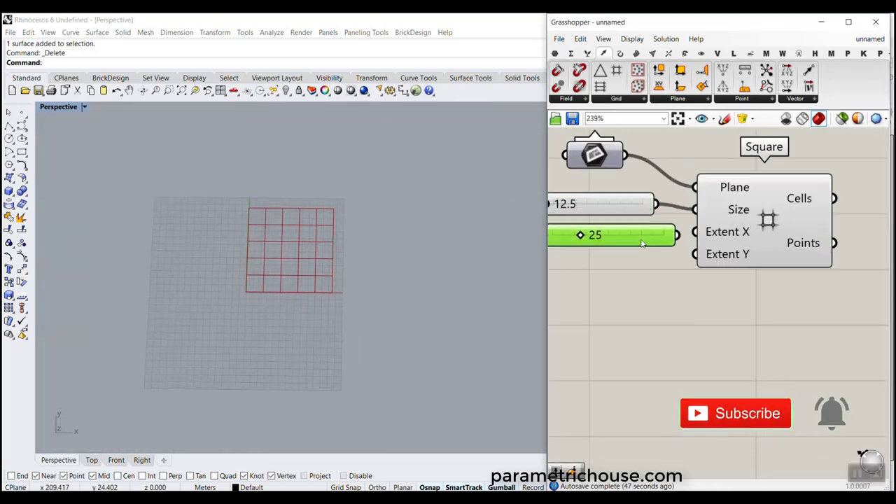
left_click_drag(641, 240, 624, 267)
left_click_drag(669, 243, 694, 231)
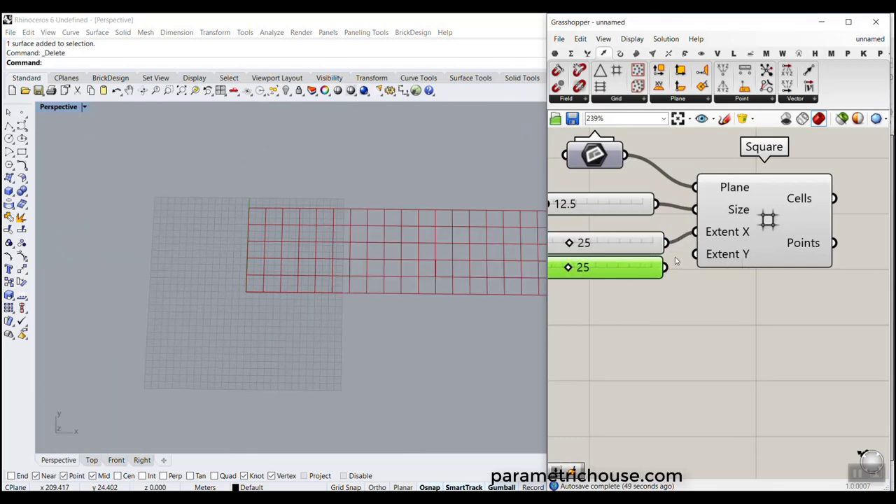
left_click_drag(665, 267, 694, 254)
scroll(380, 280, "down", 5)
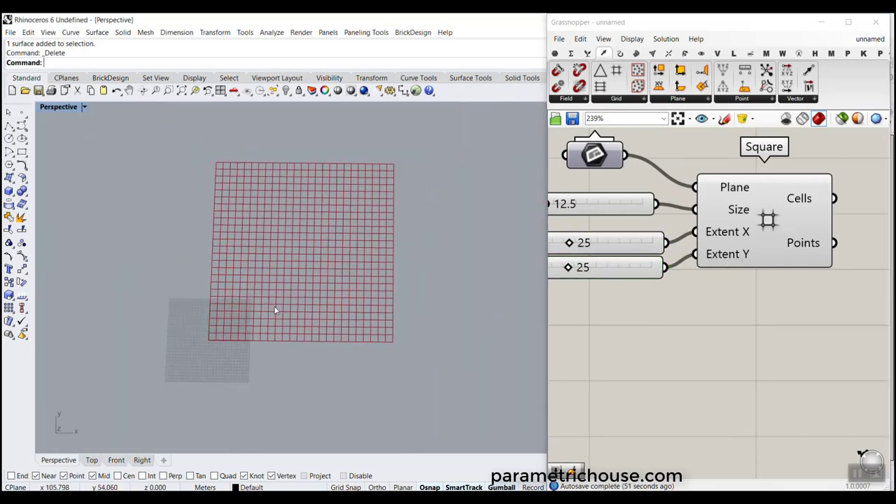
- Set the Extent Y slider to 12 and inspect the data structure of the Square grid's Cells output
scroll(275, 311, "up", 3)
right_click_drag(768, 292, 694, 313)
mouse_move(730, 212)
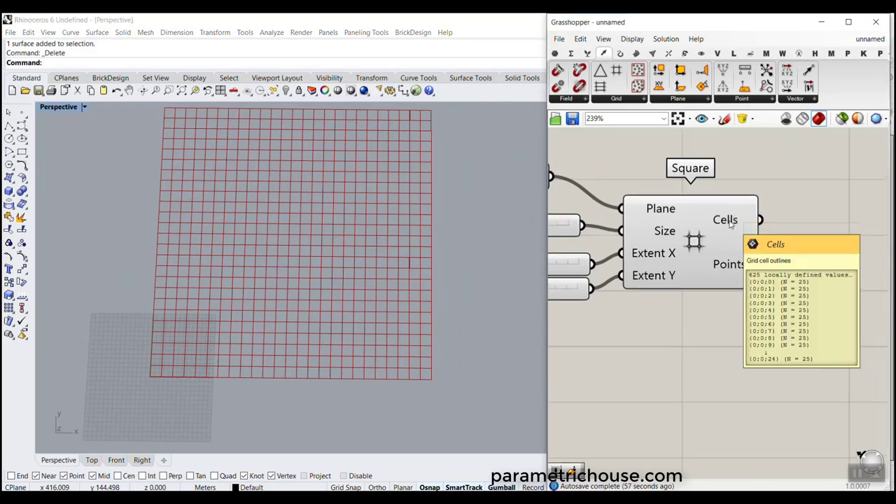
right_click_drag(729, 225, 838, 225)
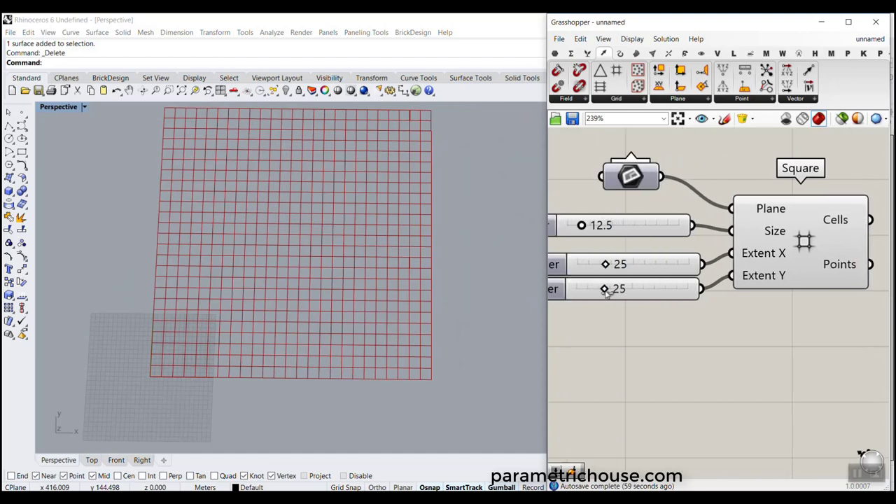
left_click_drag(606, 292, 593, 298)
right_click_drag(842, 232, 799, 183)
scroll(799, 185, "down", 1)
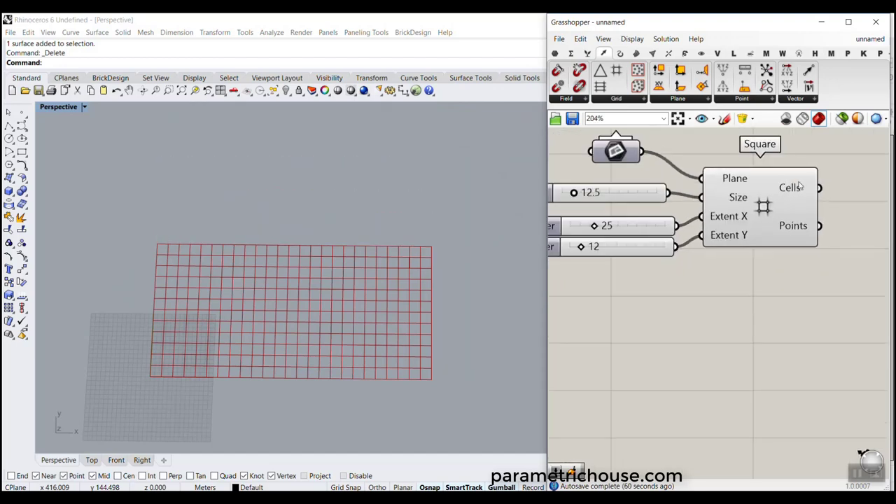
mouse_move(793, 185)
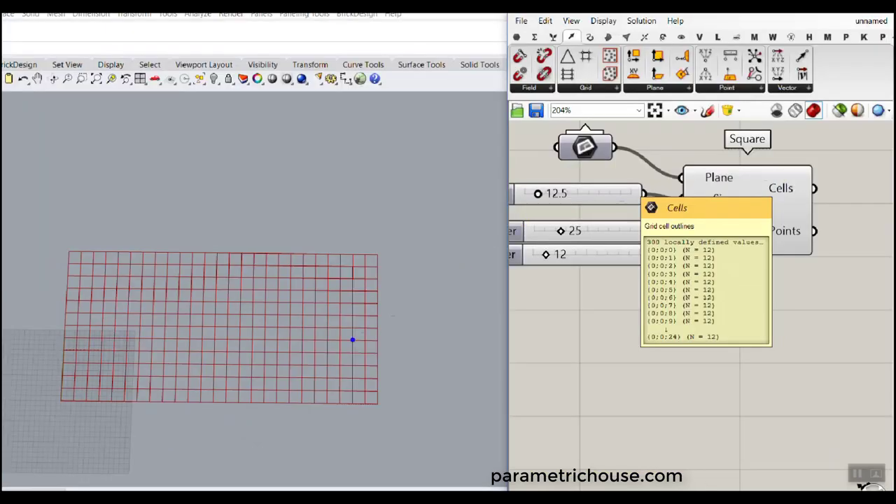
mouse_move(66, 398)
left_mouse_down()
mouse_move(73, 276)
mouse_move(86, 281)
left_mouse_up()
left_click_drag(80, 400, 81, 270)
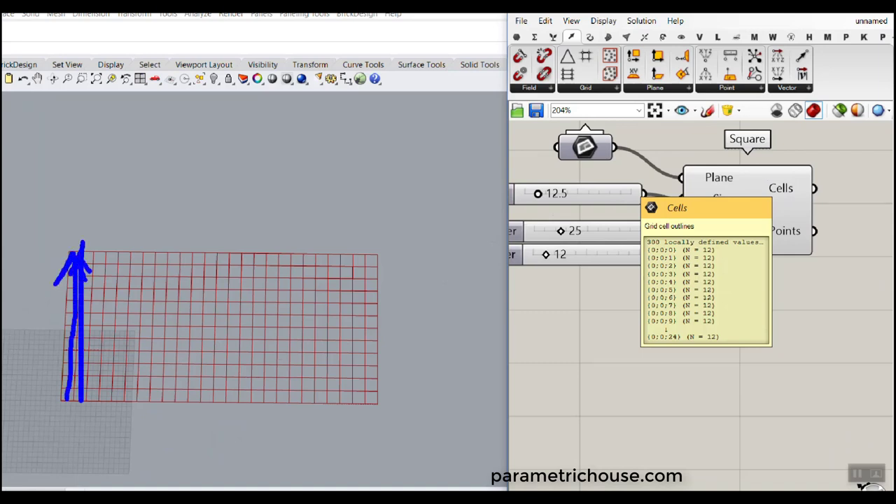
left_click_drag(209, 270, 262, 342)
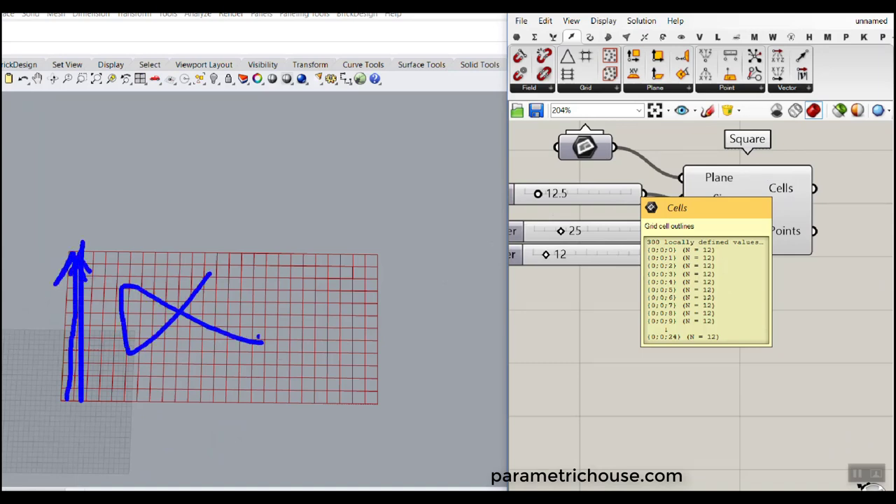
left_click_drag(232, 173, 252, 242)
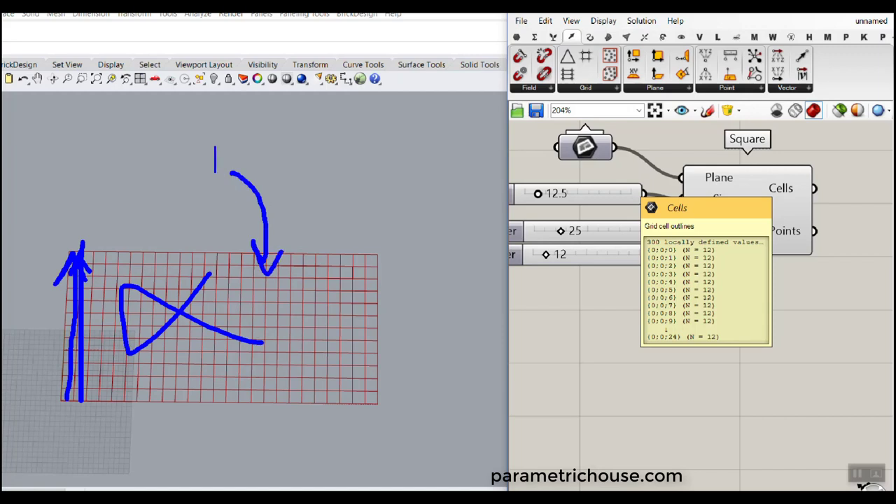
type("atten")
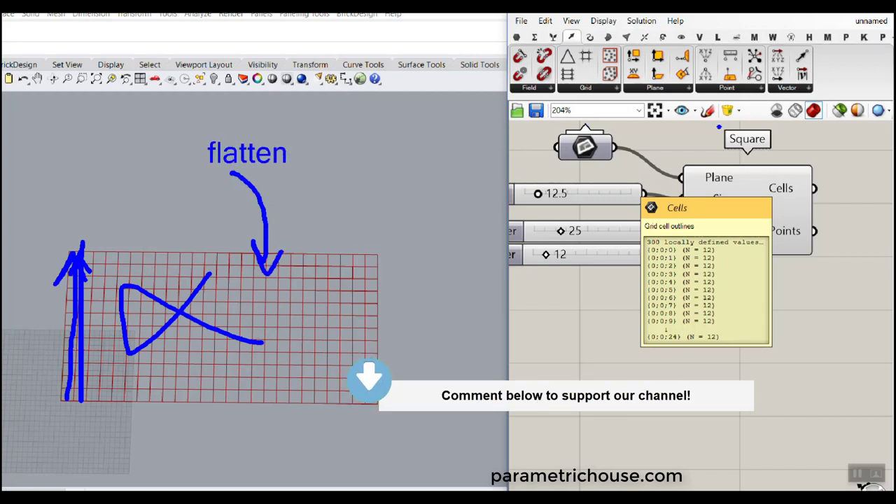
mouse_move(740, 143)
left_mouse_down()
mouse_move(843, 49)
mouse_move(851, 76)
left_mouse_up()
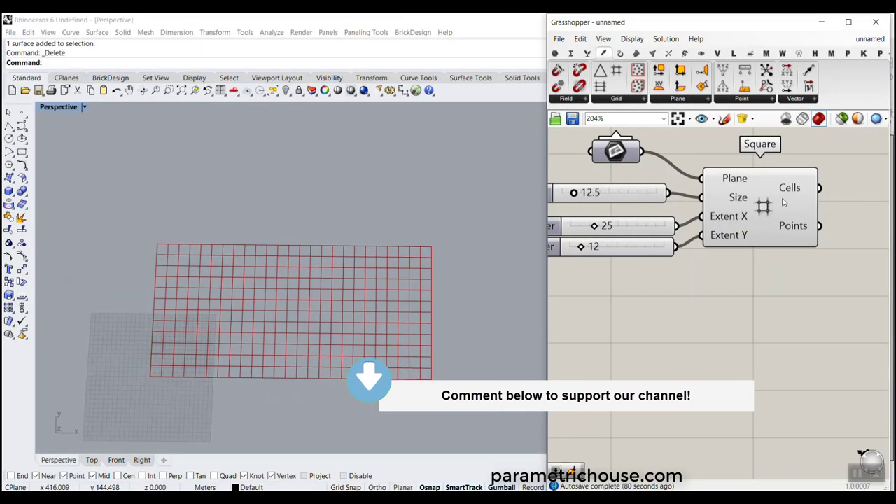
- Flatten the Cells output of the Square grid component
right_click(784, 186)
left_click(819, 231)
right_click_drag(810, 226, 667, 274)
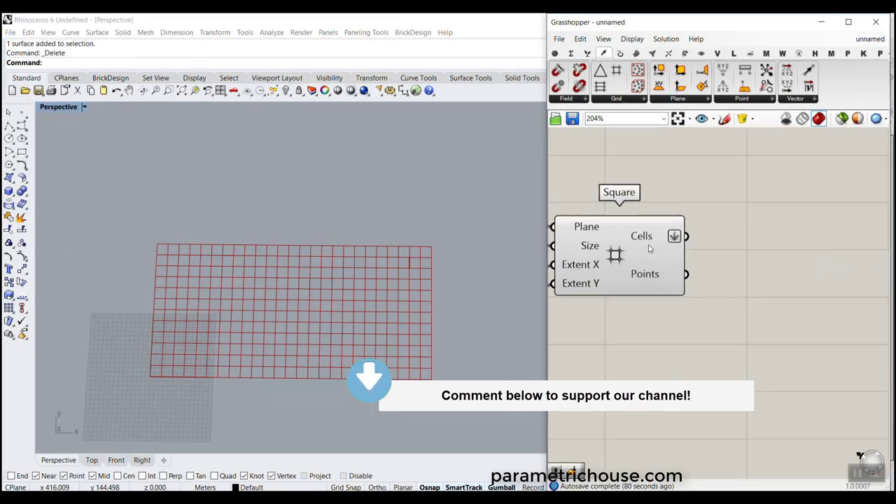
mouse_move(656, 239)
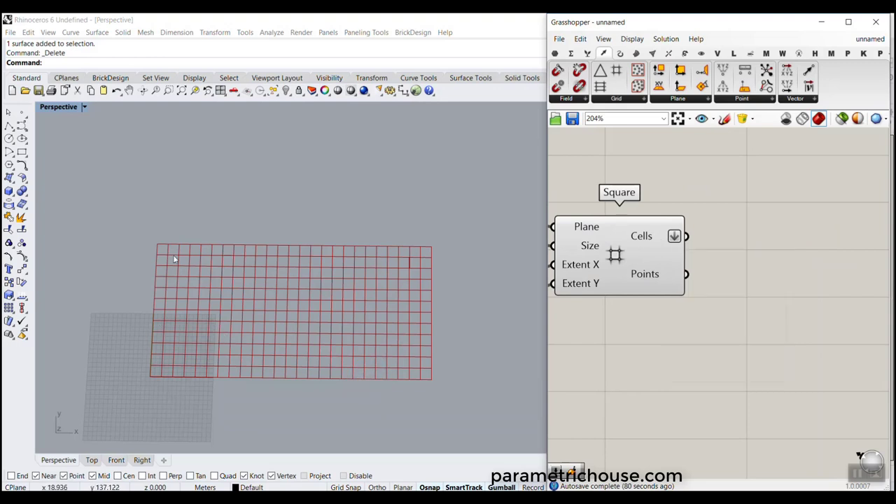
scroll(187, 345, "up", 5)
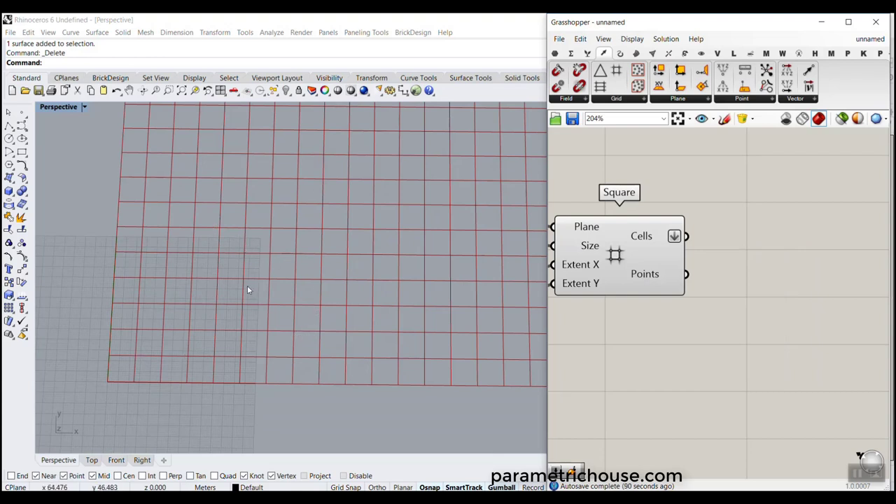
key("ctrl+2")
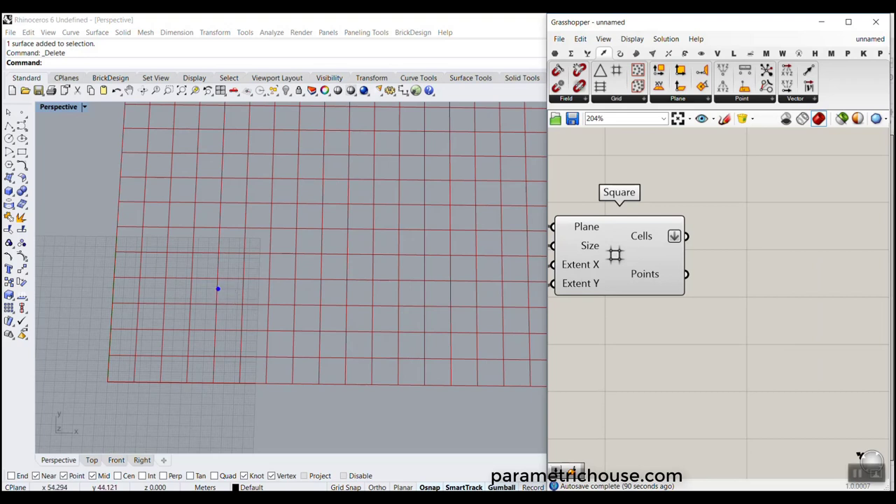
mouse_move(217, 289)
left_mouse_down()
mouse_move(225, 298)
mouse_move(242, 291)
left_mouse_up()
mouse_move(244, 239)
left_mouse_down()
mouse_move(253, 252)
mouse_move(269, 241)
left_mouse_up()
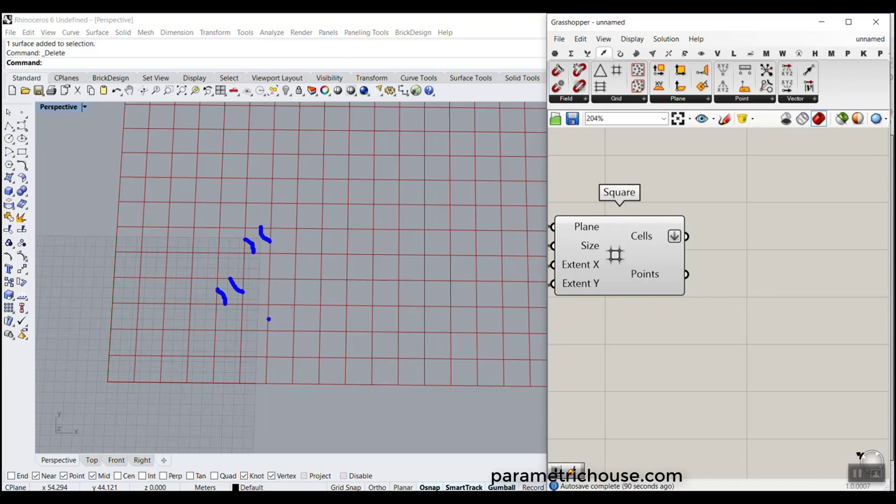
mouse_move(268, 319)
left_mouse_down()
mouse_move(274, 326)
mouse_move(295, 316)
left_mouse_up()
mouse_move(242, 292)
left_mouse_down()
mouse_move(253, 302)
mouse_move(271, 290)
left_mouse_up()
mouse_move(216, 266)
left_mouse_down()
mouse_move(229, 278)
mouse_move(246, 270)
mouse_move(220, 264)
mouse_move(266, 270)
mouse_move(260, 277)
mouse_move(253, 256)
left_mouse_up()
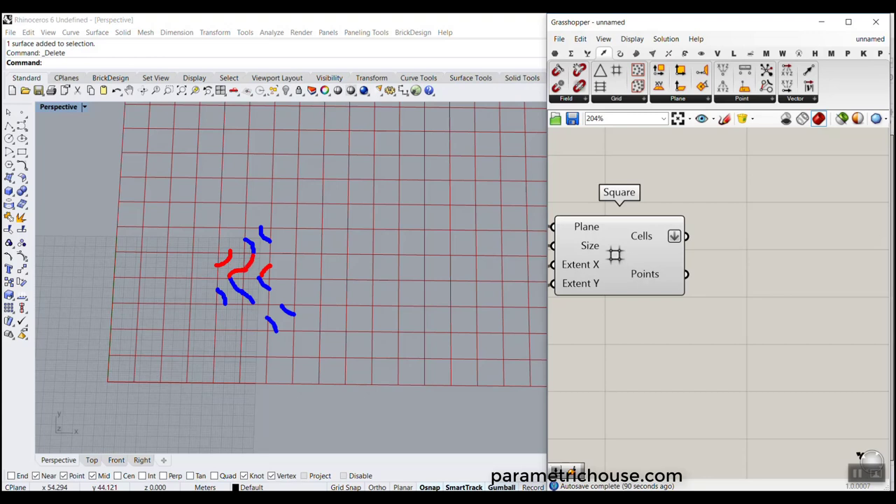
mouse_move(293, 291)
left_mouse_down()
mouse_move(284, 302)
mouse_move(283, 283)
left_mouse_up()
key("Escape")
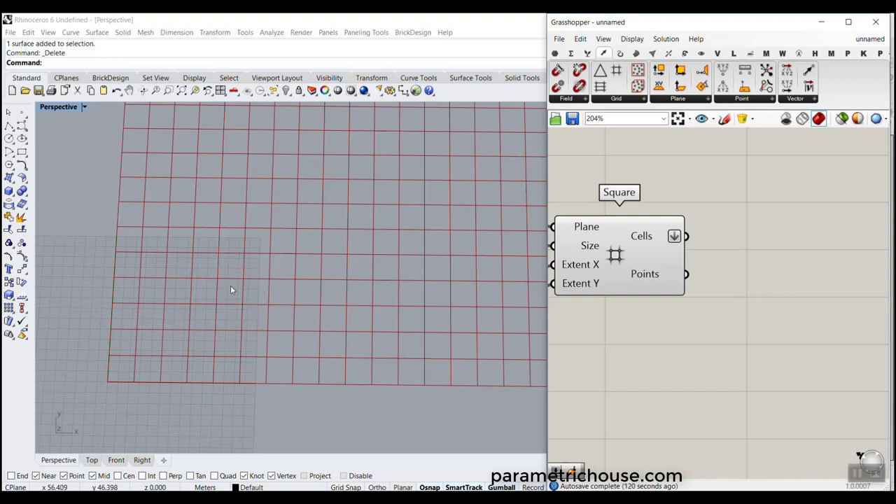
scroll(754, 270, "down", 2)
scroll(732, 269, "up", 2)
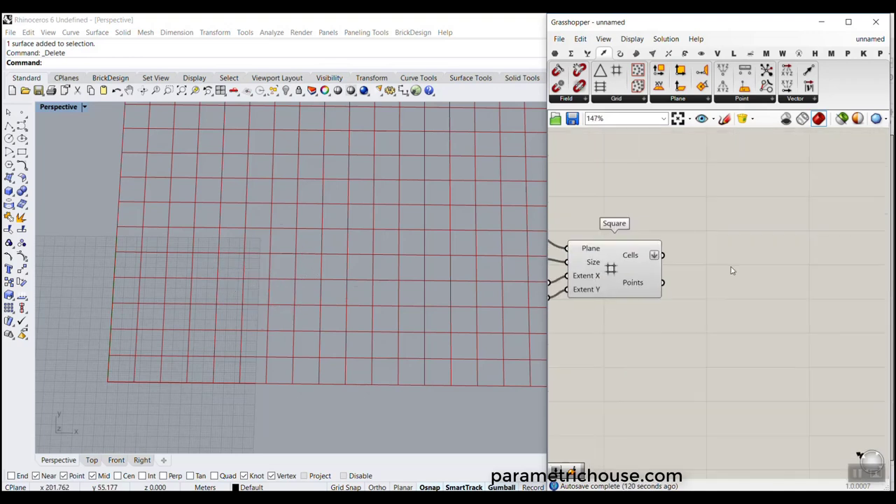
double_click(732, 270)
type("disp")
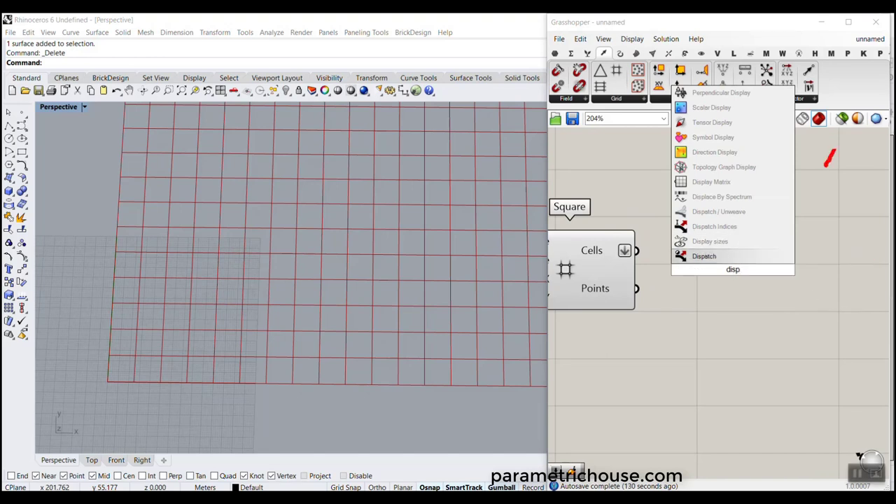
left_click_drag(826, 166, 866, 57)
key("Escape")
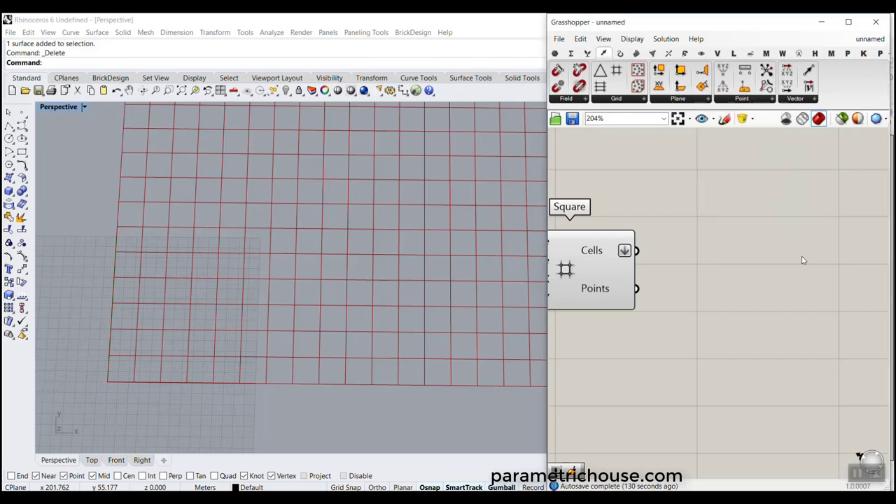
- Add a Dispatch component after the Square grid and connect the flattened Cells output to its List input
double_click(761, 274)
type("dis")
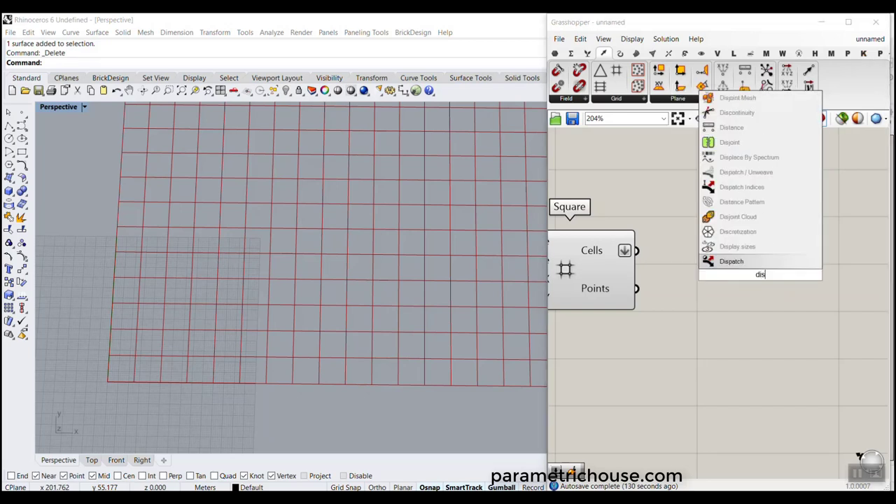
left_click(728, 262)
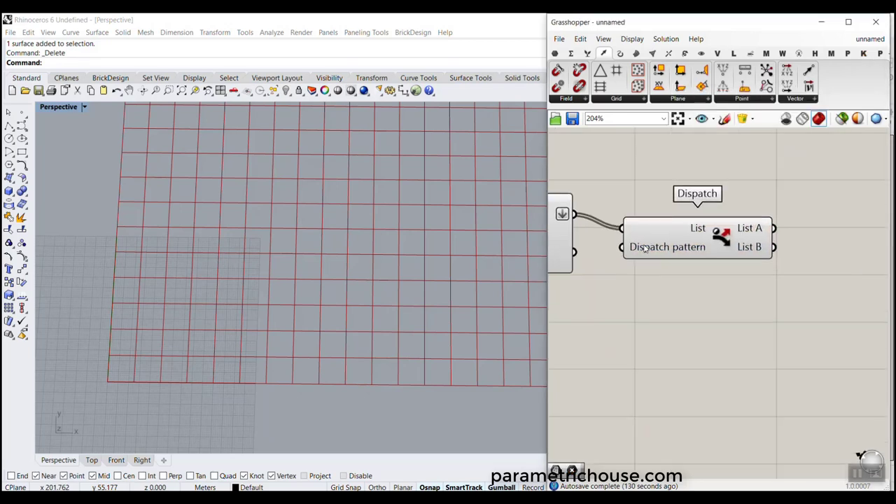
left_click_drag(671, 256, 698, 280)
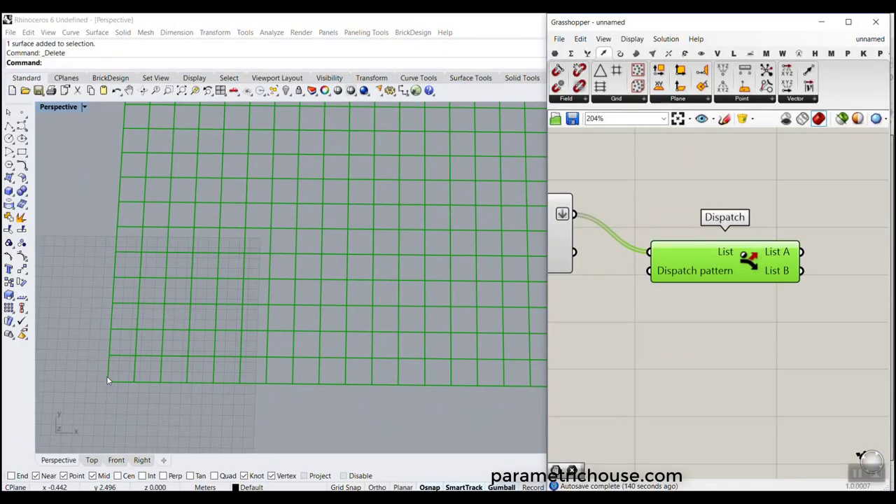
mouse_move(112, 362)
left_mouse_down()
mouse_move(119, 370)
mouse_move(132, 355)
mouse_move(150, 357)
left_mouse_up()
key("Escape")
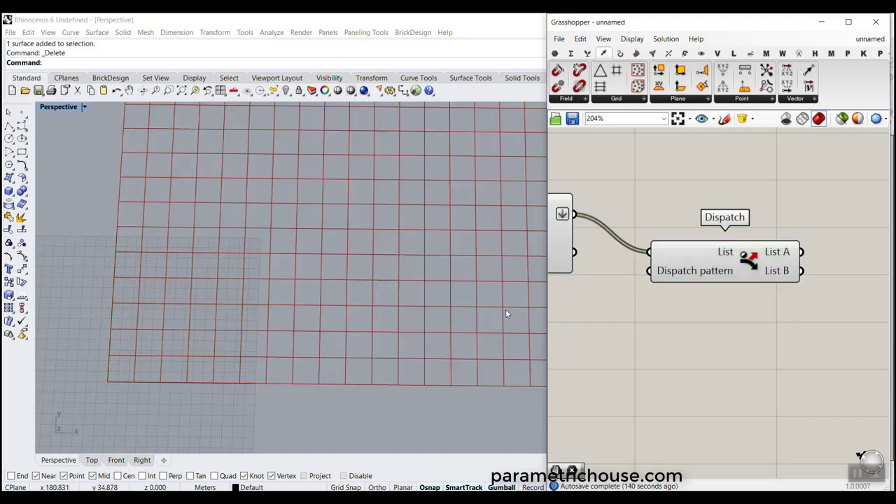
- Add a Surface parameter and connect Dispatch's List A output to it
right_click_drag(730, 260, 683, 268)
left_click(558, 53)
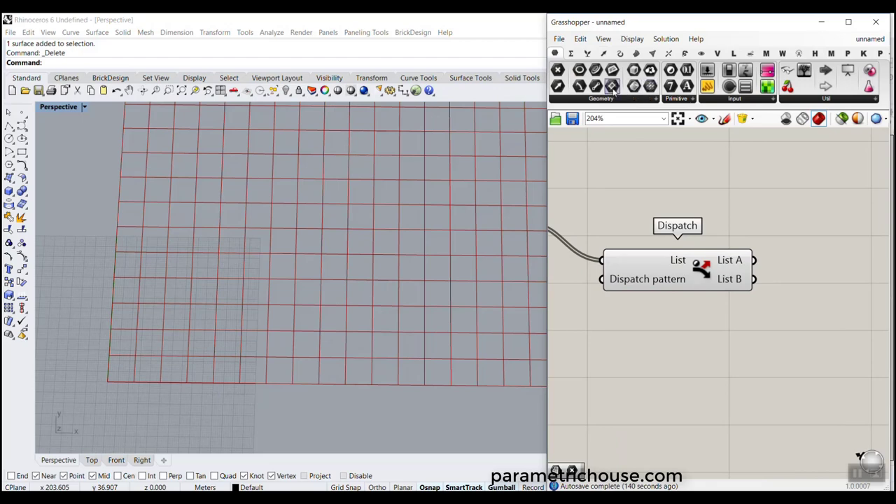
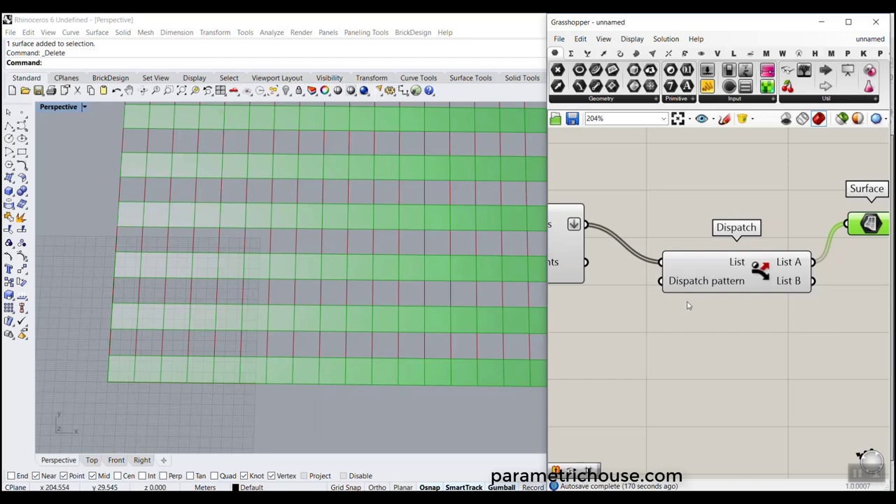
- Add a Random component for generating pseudo random numbers below the Square grid component
right_click_drag(688, 303, 799, 280)
scroll(626, 317, "up", 2)
double_click(651, 308)
type("rand")
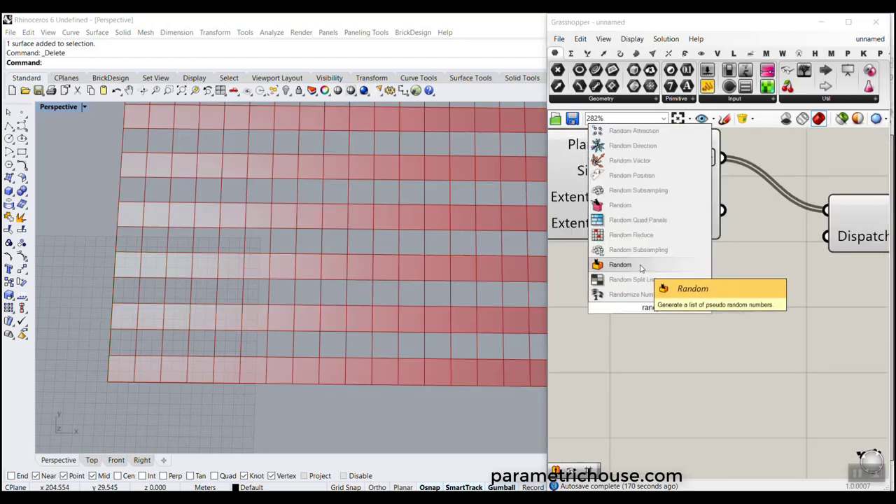
left_click(638, 265)
scroll(705, 316, "down", 4)
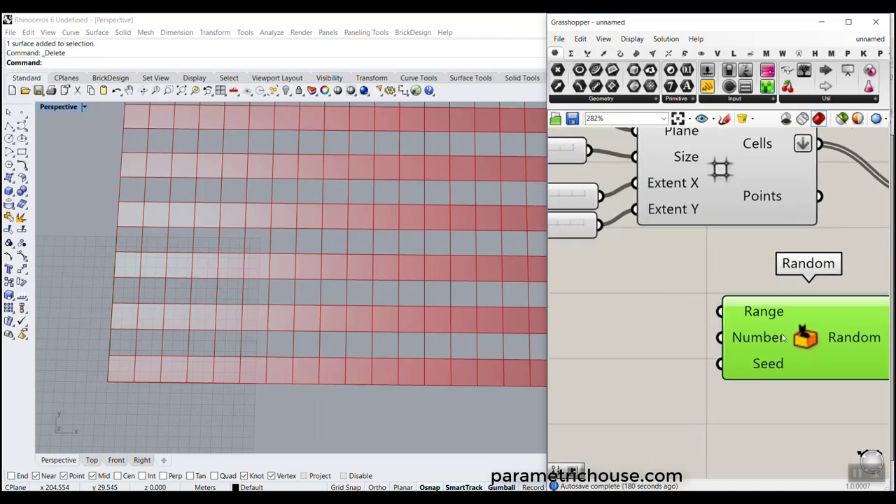
left_click(588, 53)
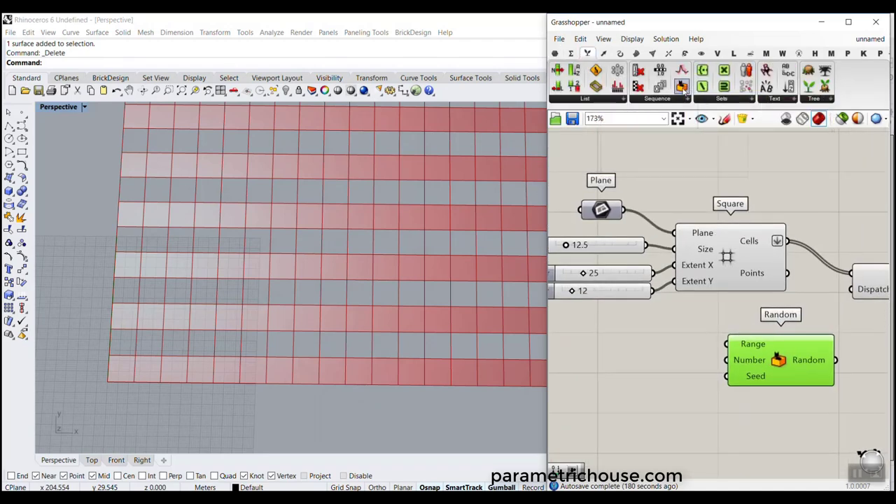
right_click_drag(755, 355, 669, 256)
scroll(668, 256, "up", 4)
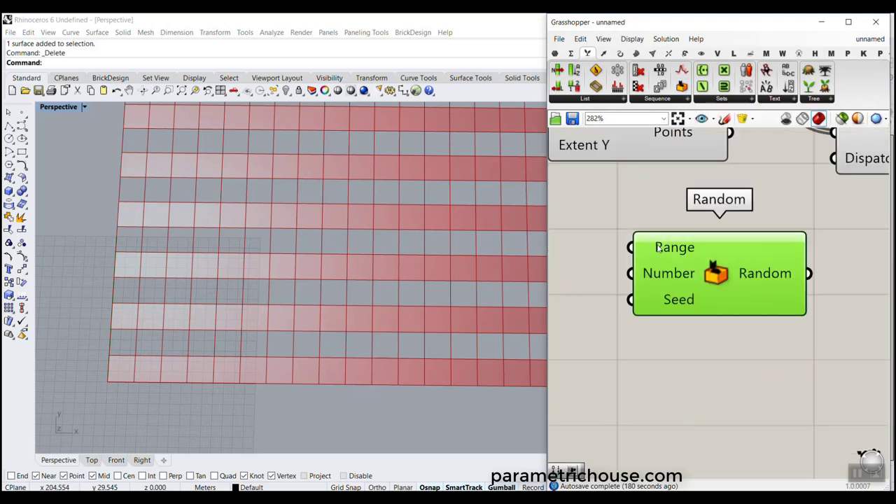
- Inspect the Random component's Range input, its Integer Numbers option and the kind of number it outputs
mouse_move(660, 245)
right_click(714, 268)
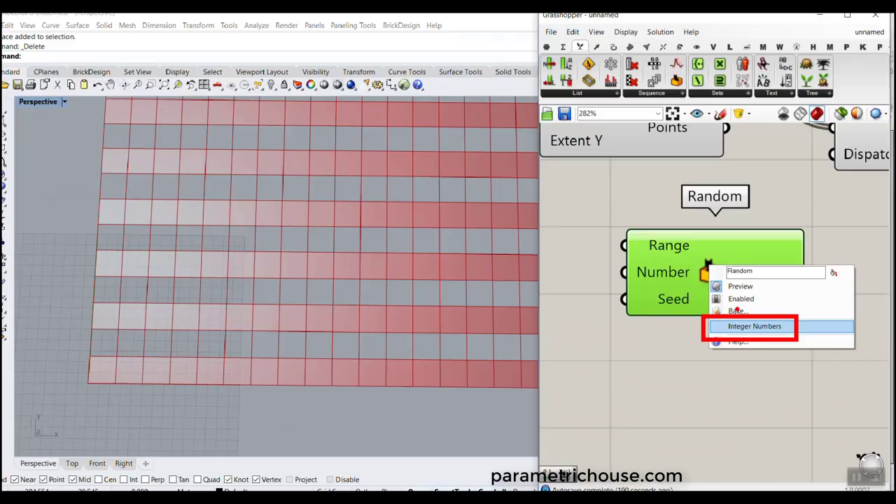
left_click(854, 303)
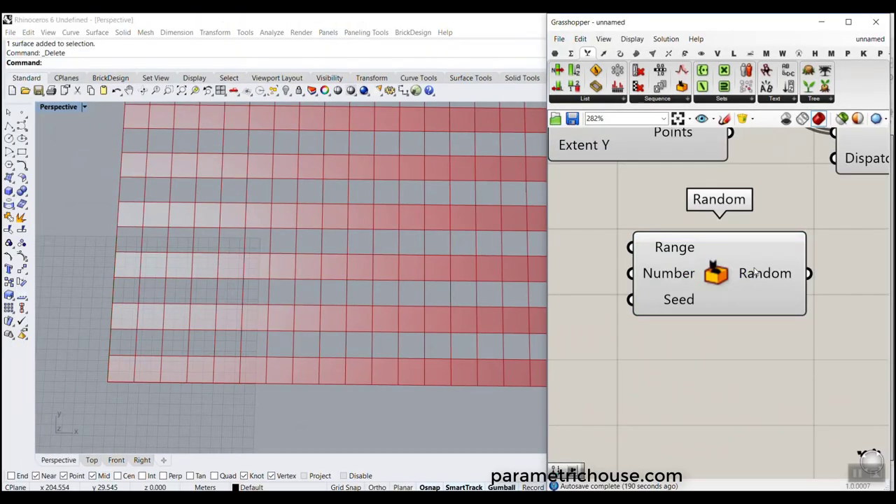
mouse_move(756, 275)
left_click_drag(779, 407, 855, 407)
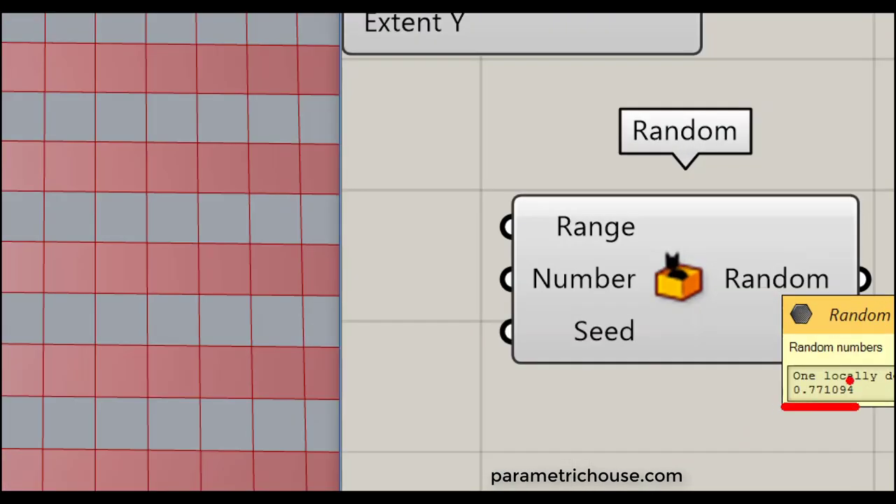
mouse_move(853, 371)
left_mouse_down()
mouse_move(790, 369)
mouse_move(853, 412)
left_mouse_up()
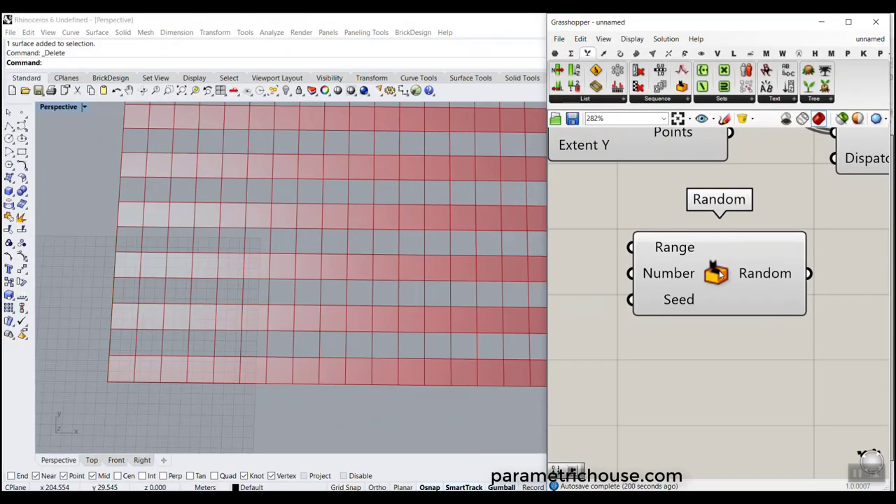
- Turn on the Integer Numbers option of the Random component
right_click(690, 280)
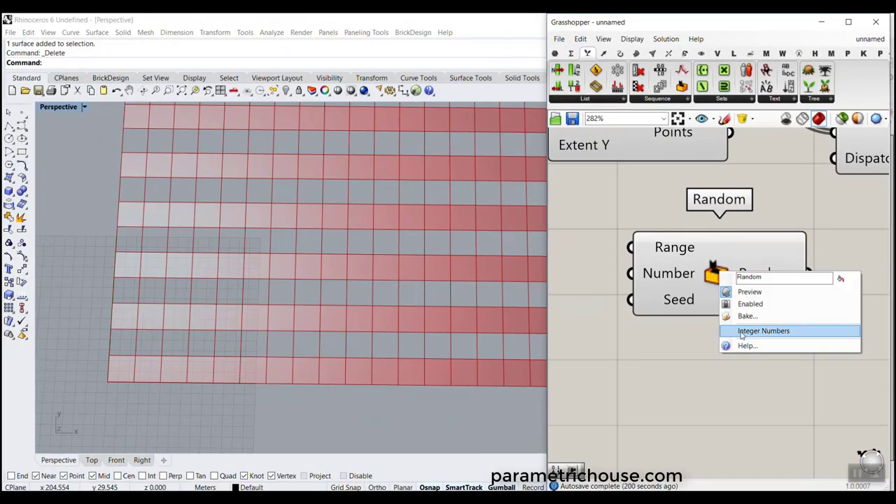
left_click(752, 331)
scroll(765, 340, "down", 3)
mouse_move(752, 301)
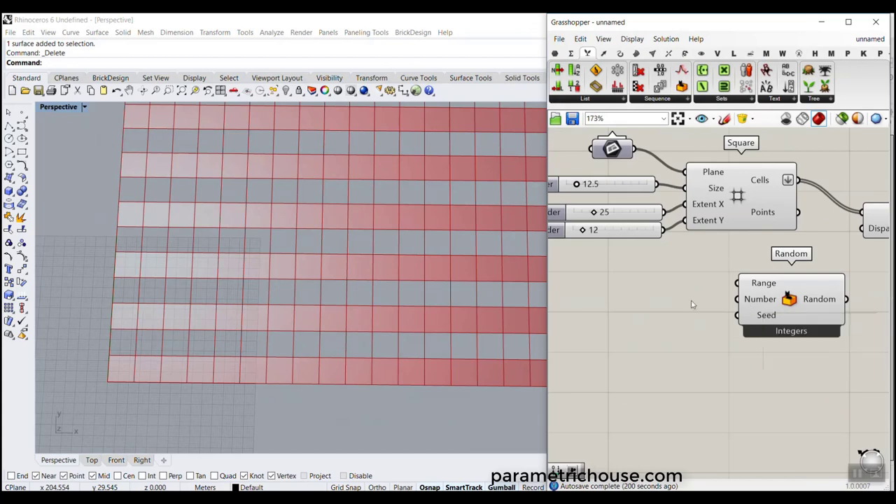
- Move the Random component to the free area below the Dispatch component
mouse_move(763, 184)
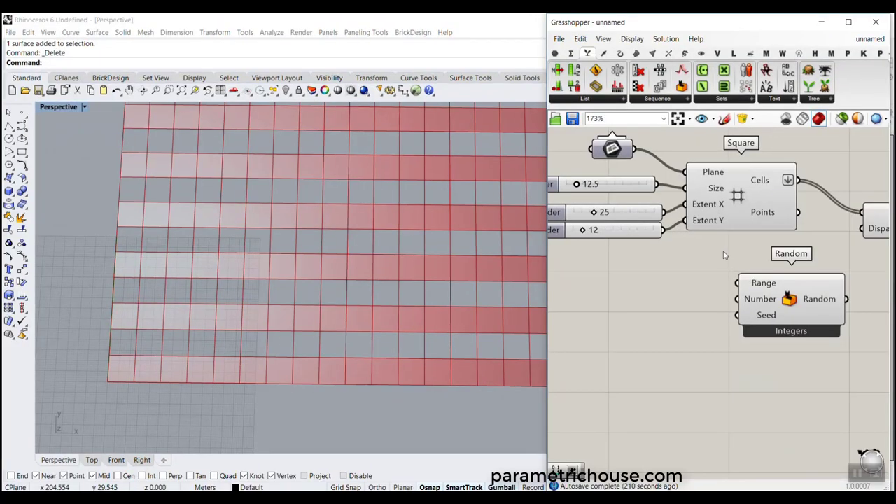
scroll(793, 331, "down", 2)
right_click_drag(793, 331, 635, 297)
left_click_drag(650, 330, 804, 375)
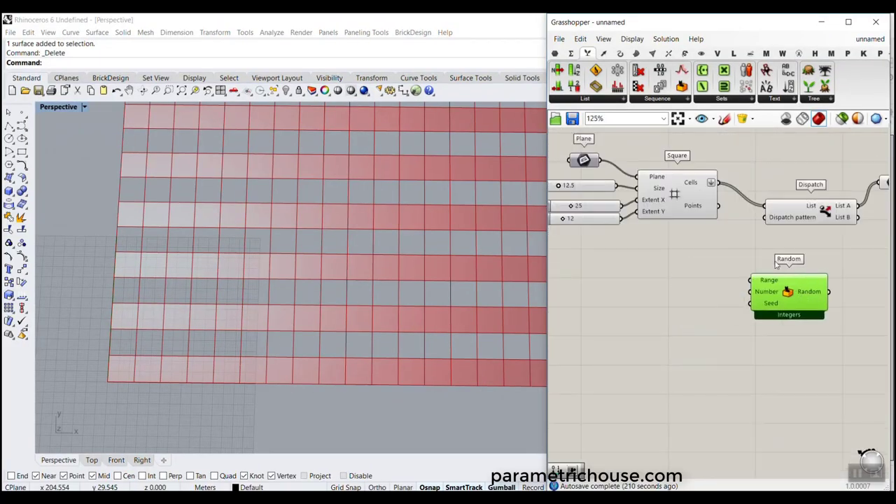
left_click(776, 262)
- Add a List Length component below the Square grid and connect the grid's Cells output to its List input
scroll(756, 252, "up", 3)
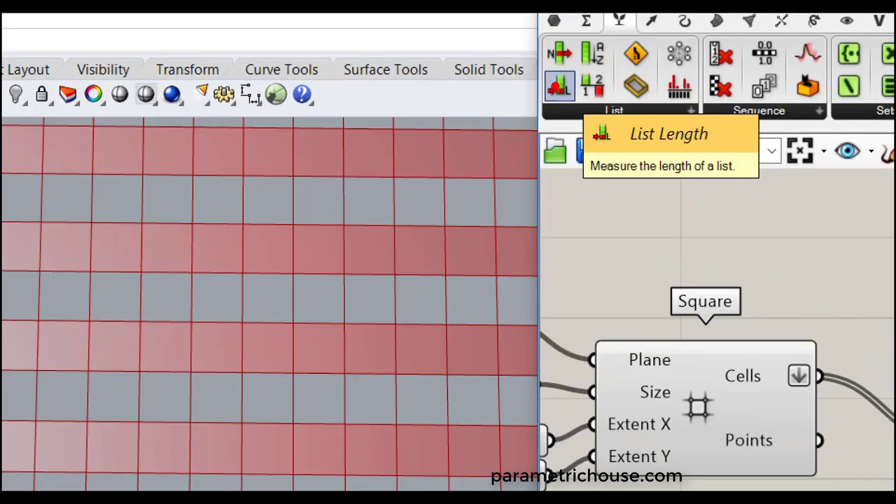
left_click(557, 85)
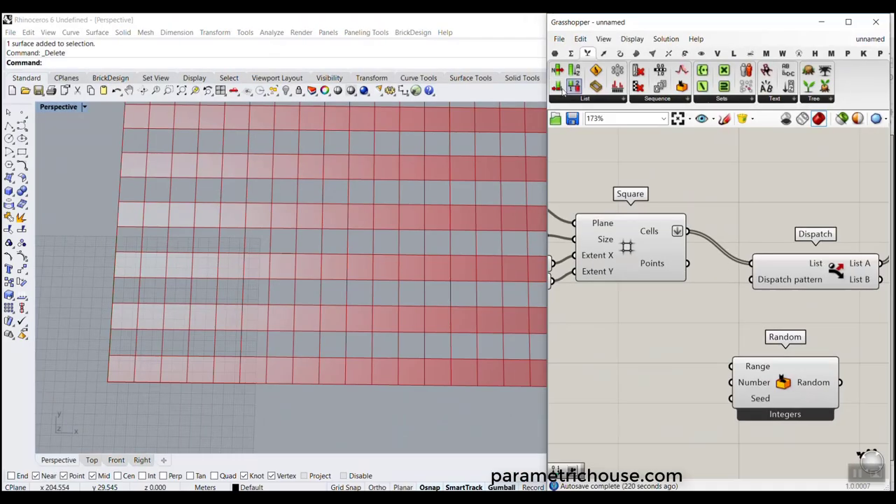
left_click(705, 308)
scroll(704, 311, "up", 1)
left_click_drag(685, 225, 615, 374)
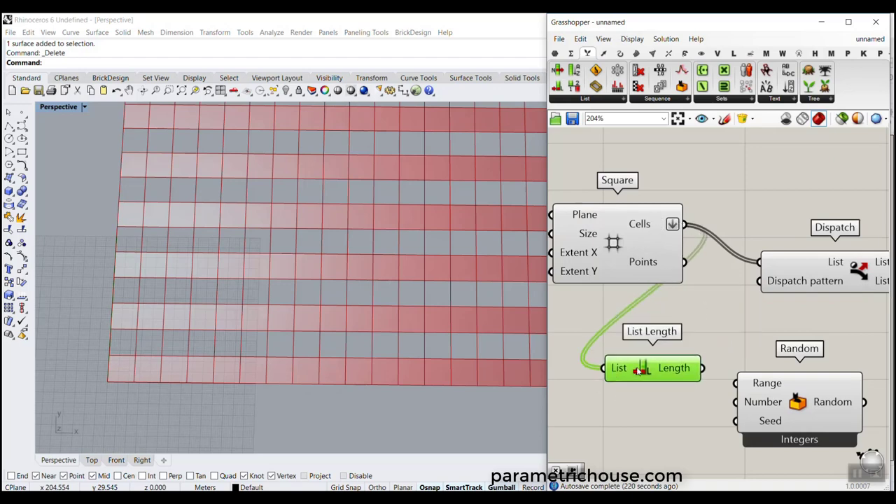
- Connect List Length's Length output to the Number input of the Random component and check Random's output values
mouse_move(675, 370)
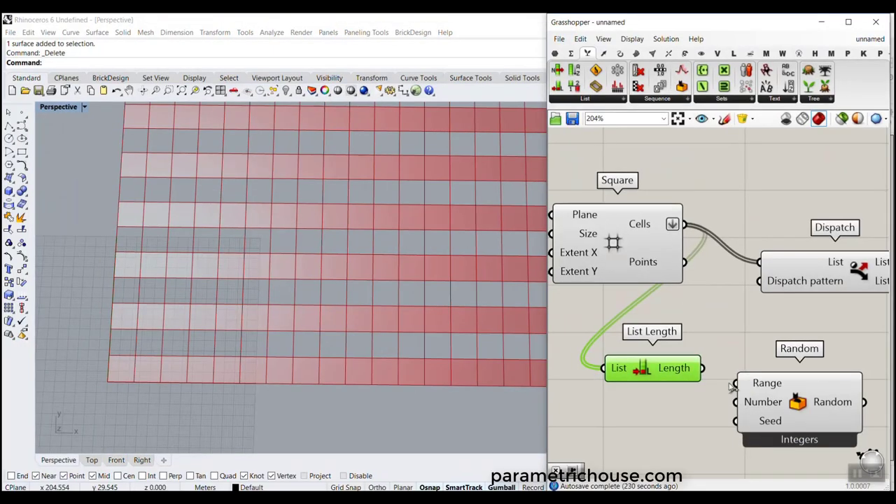
left_click_drag(731, 370, 798, 436)
right_click_drag(737, 409, 651, 249)
mouse_move(756, 243)
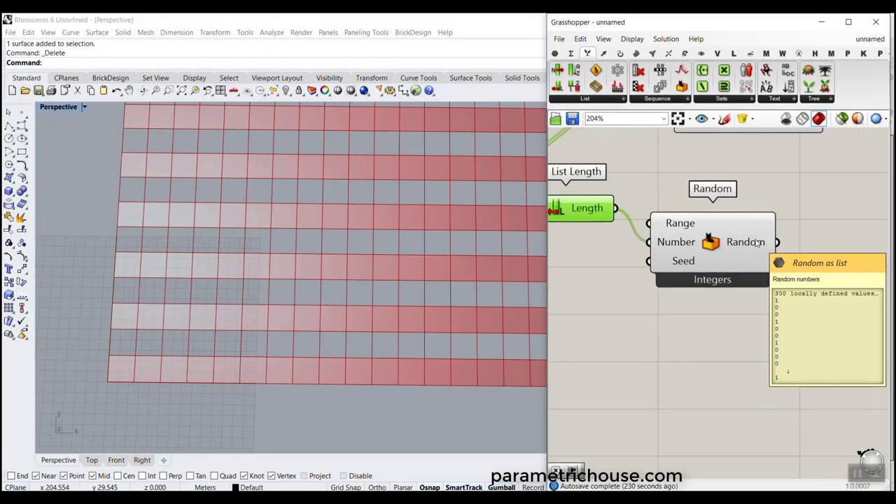
- Add a Panel beside the Random component and connect the Random output to it
right_click_drag(755, 243, 704, 296)
double_click(820, 305)
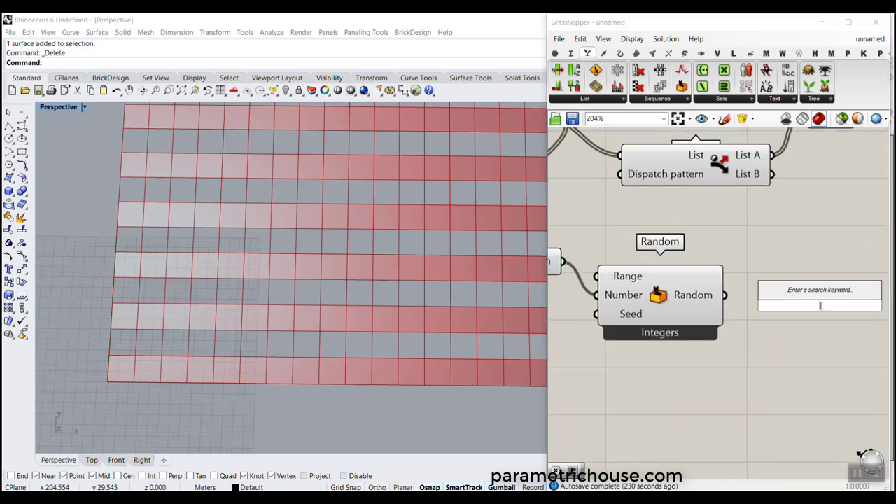
type("//")
key("Return")
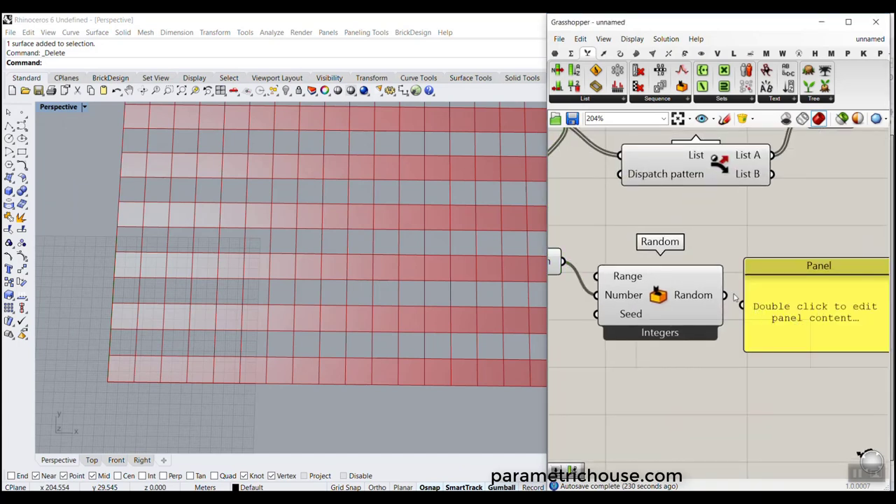
left_click_drag(726, 295, 742, 306)
- Enlarge the Panel and look through its list of random integers
scroll(802, 309, "down", 2)
right_click_drag(802, 309, 664, 201)
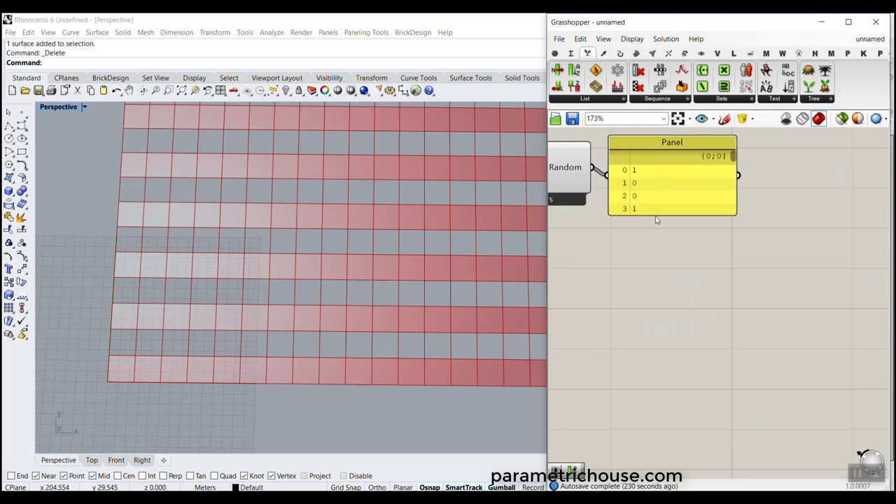
left_click_drag(656, 216, 700, 324)
left_click_drag(733, 158, 735, 186)
right_click_drag(585, 215, 770, 267)
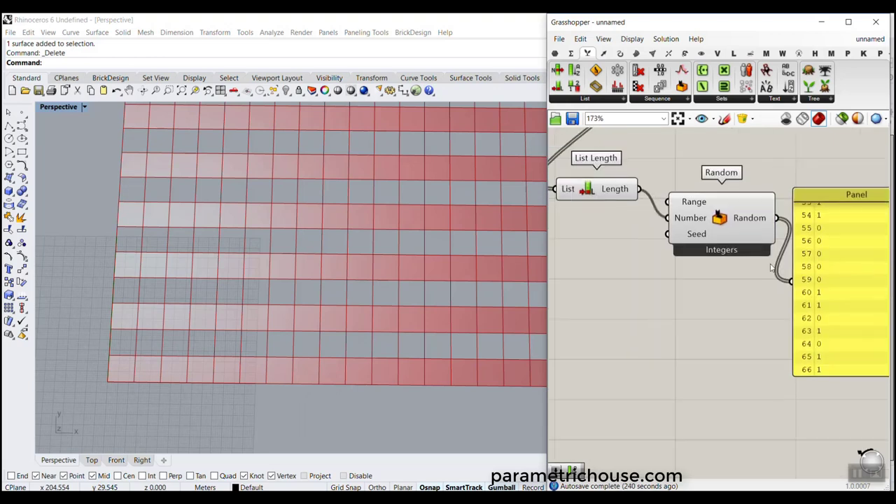
- Add a number slider with the range 1..100000 and connect it to Random's Seed input
mouse_move(681, 234)
right_click_drag(642, 270, 668, 298)
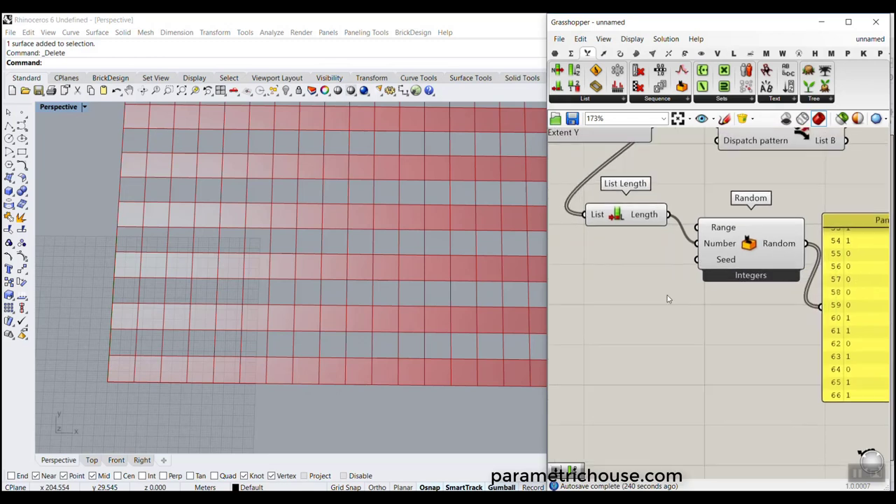
double_click(618, 278)
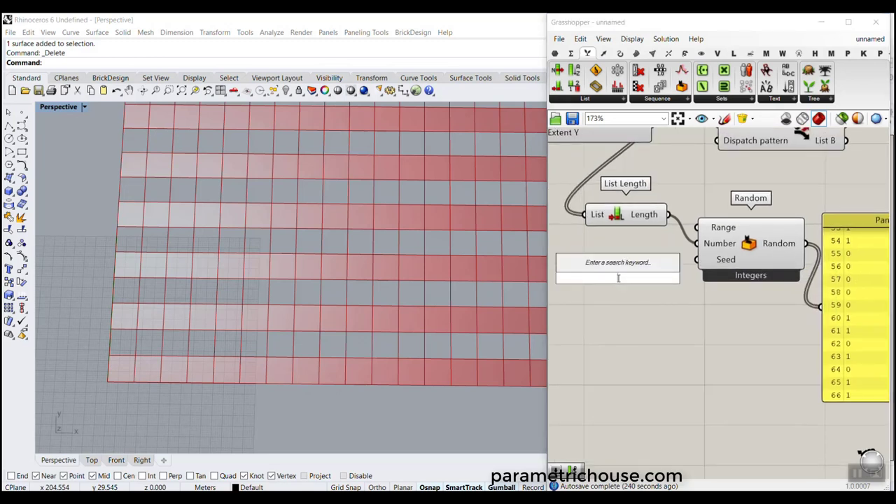
type("1..100000")
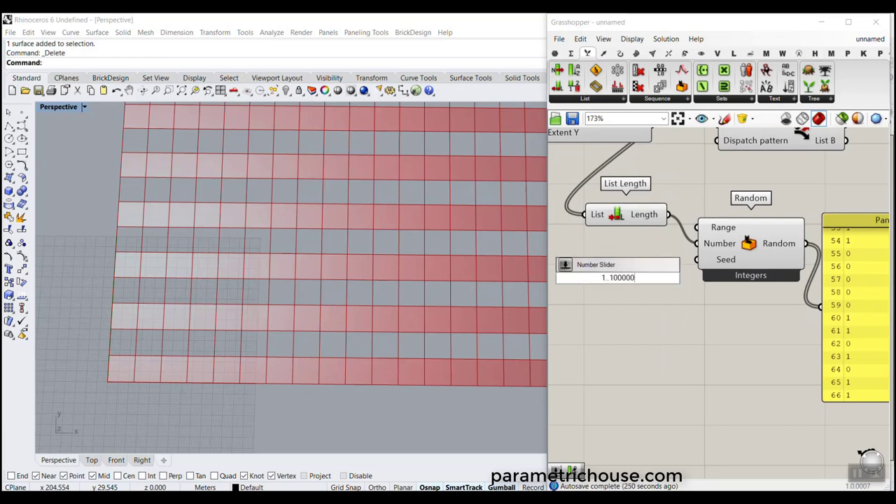
key("Return")
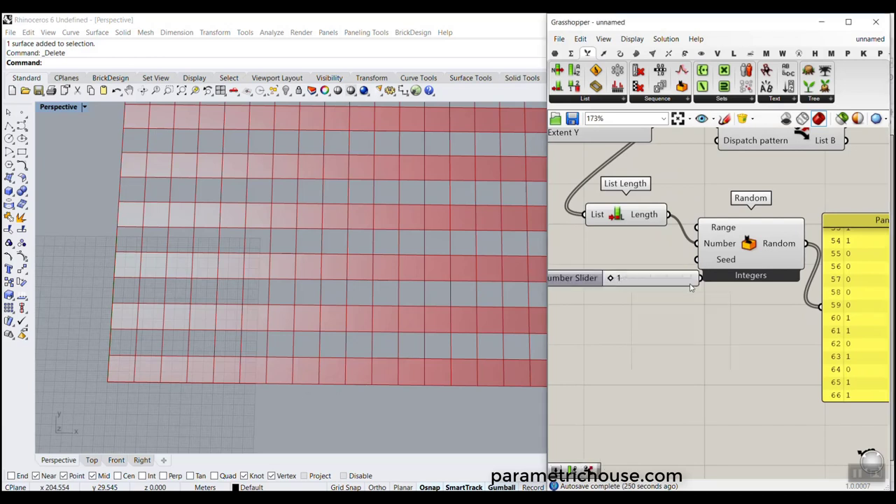
left_click_drag(700, 278, 681, 308)
- Widen the Grasshopper window, then set the seed slider to 38727 and align it with Random's Seed input
right_click_drag(770, 301, 717, 291)
scroll(716, 291, "down", 2)
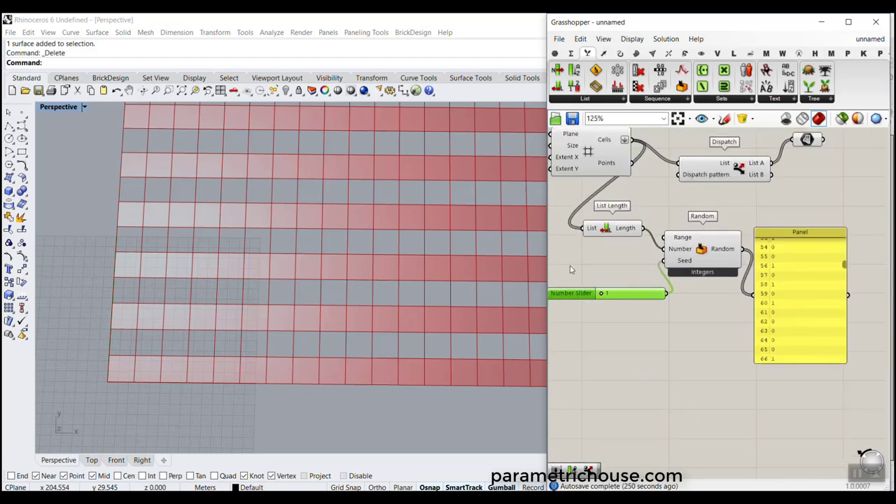
left_click_drag(544, 258, 414, 259)
scroll(518, 334, "up", 3)
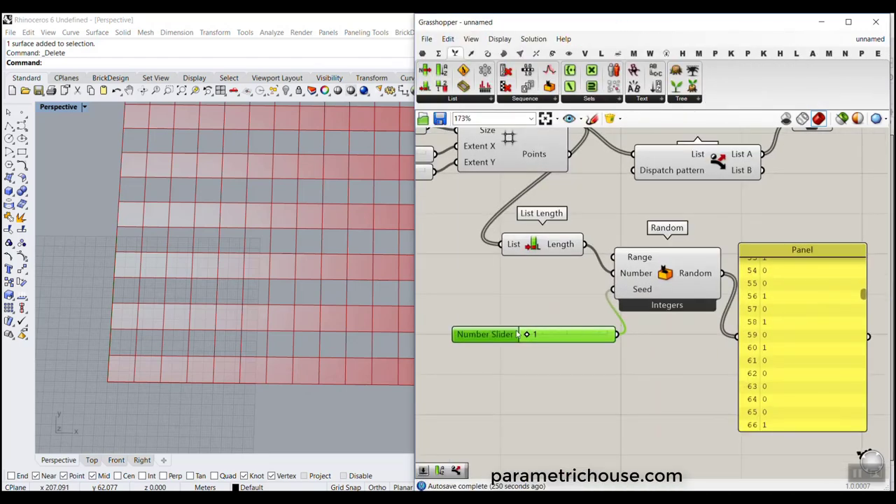
left_click_drag(527, 336, 551, 292)
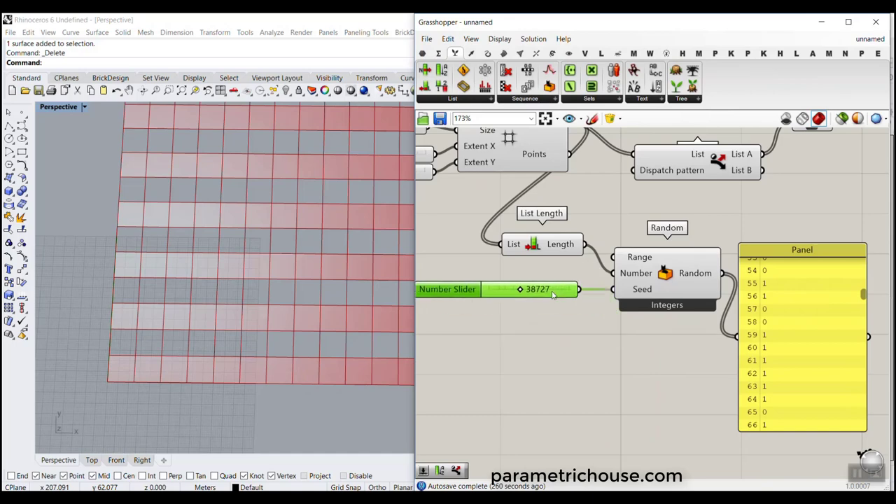
- Delete the Panel and connect the Random output to Dispatch's Dispatch pattern input
left_click(825, 315)
key("Delete")
left_click_drag(723, 273, 633, 170)
scroll(164, 280, "down", 4)
- Duplicate the Surface parameter, feed the copy from Dispatch's List B output and shift Dispatch closer to the Square grid
right_click_drag(805, 131, 750, 208)
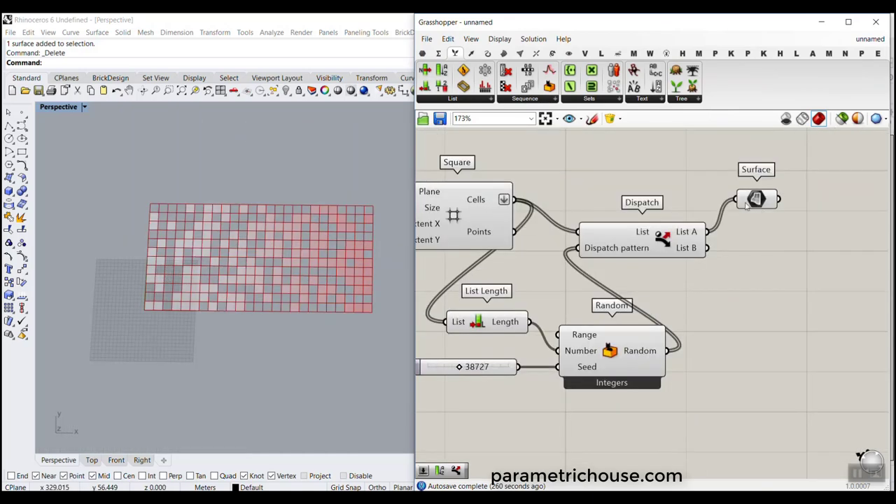
left_click_drag(757, 201, 753, 265)
left_click_drag(681, 245, 633, 226)
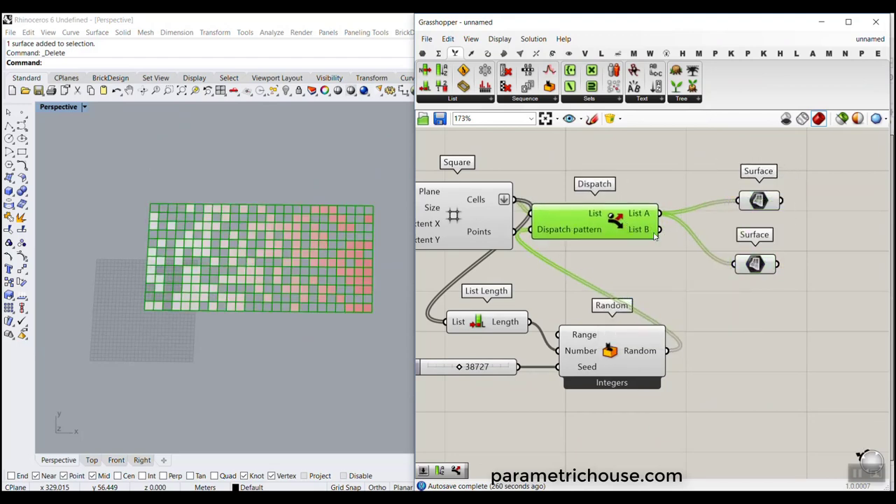
left_click_drag(755, 264, 762, 286)
- Switch the Rhino viewport to the Top view and bring the whole grid into view
scroll(308, 273, "down", 3)
scroll(255, 298, "up", 5)
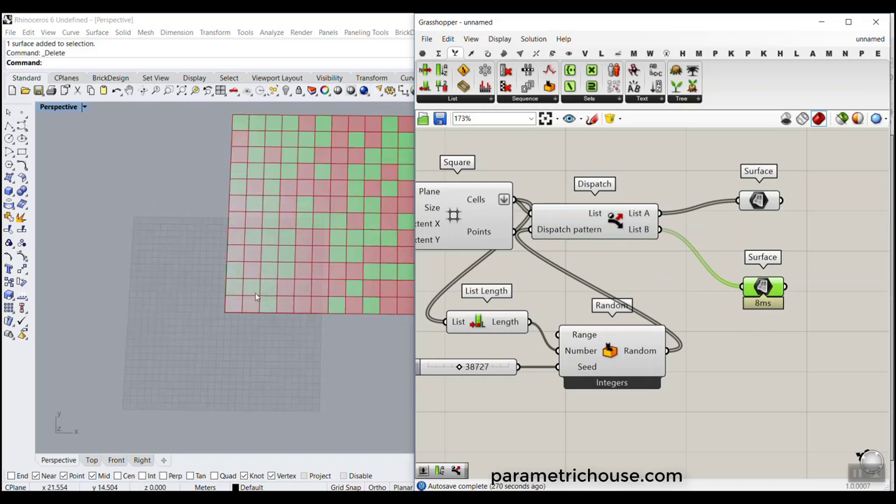
left_click(92, 459)
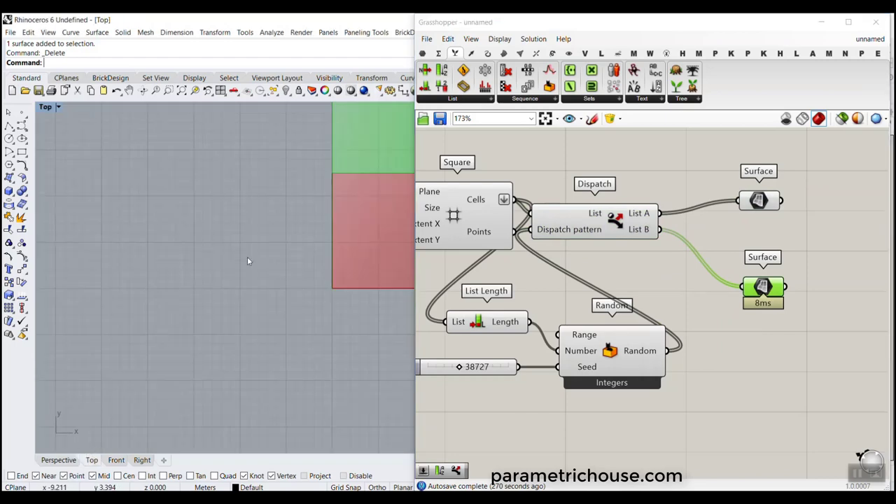
scroll(245, 269, "down", 10)
right_click_drag(300, 245, 203, 280)
scroll(203, 281, "down", 4)
- Set the Random component's seed slider to 37892
right_click_drag(482, 347, 619, 312)
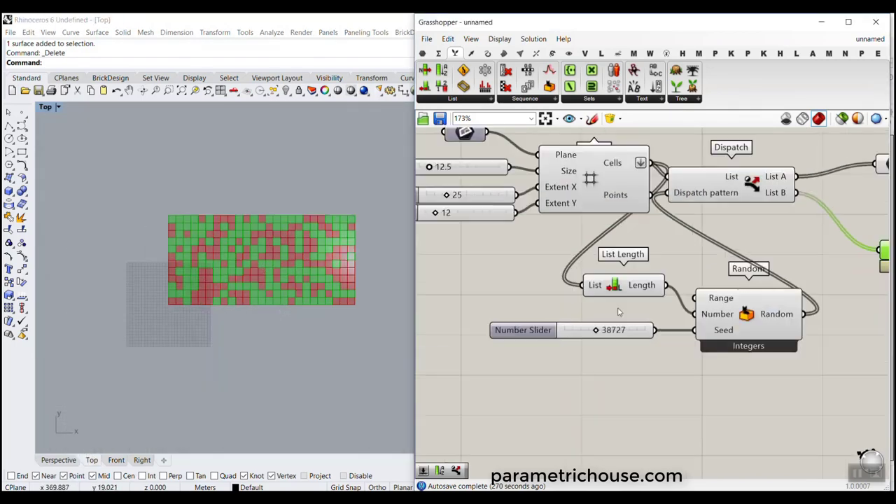
scroll(618, 312, "up", 2)
left_click_drag(598, 334, 542, 331)
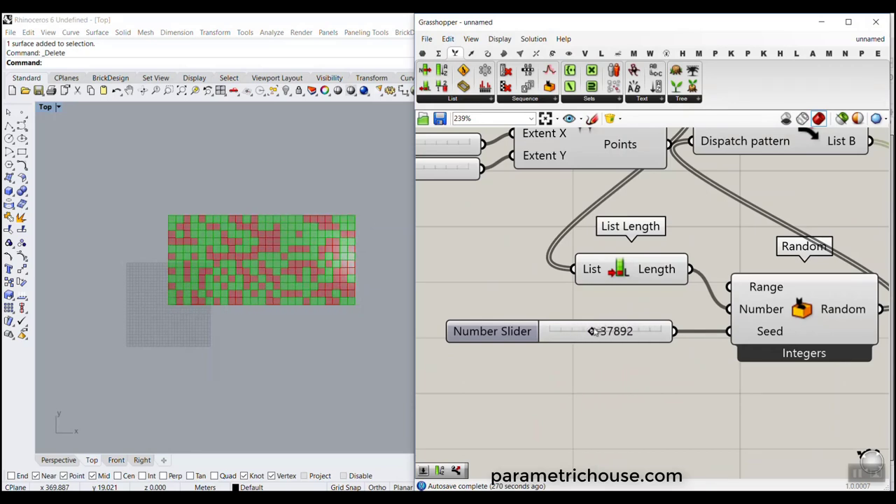
- Delete both Surface parameters connected to the Dispatch outputs
scroll(434, 341, "down", 5)
scroll(622, 289, "up", 4)
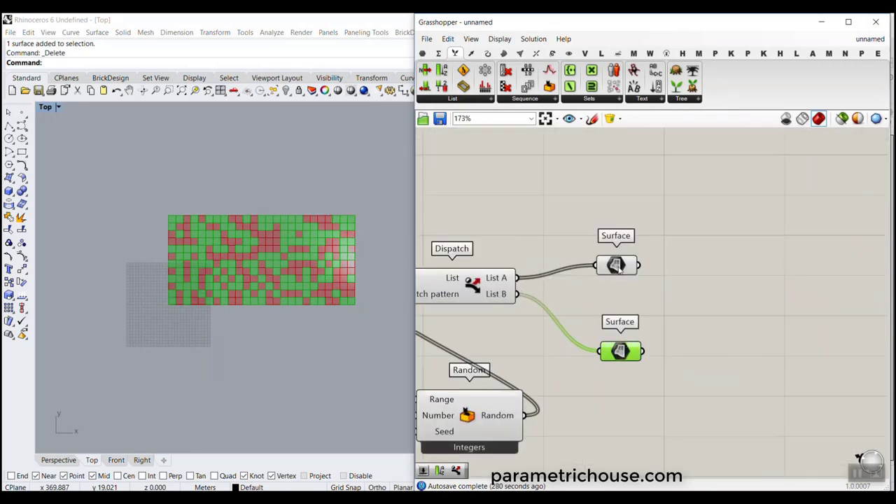
left_click_drag(667, 246, 595, 362)
key("Delete")
- Add a Curve parameter and connect Dispatch's List A output to it
scroll(494, 279, "up", 3)
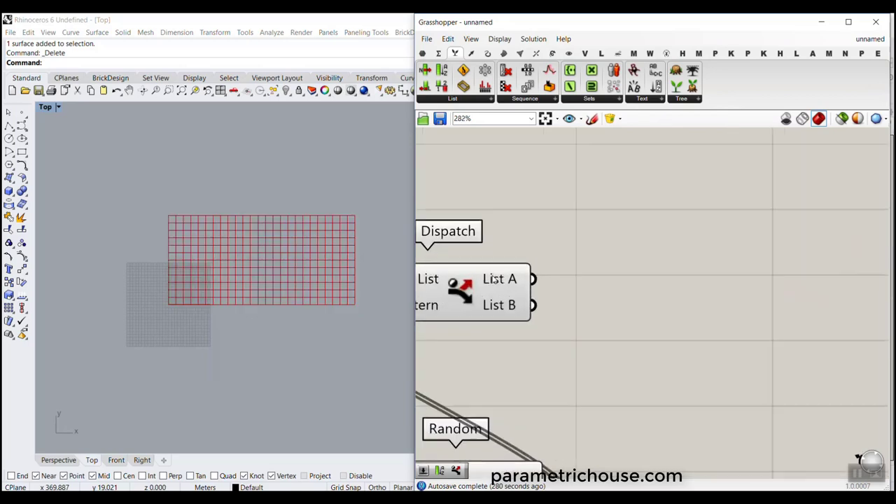
left_click(423, 53)
left_click(462, 69)
left_click(594, 248)
left_click_drag(533, 279, 703, 205)
- Turn off the preview of the Dispatch component and of the Square grid component
right_click_drag(518, 277, 591, 249)
right_click(522, 254)
left_click(541, 274)
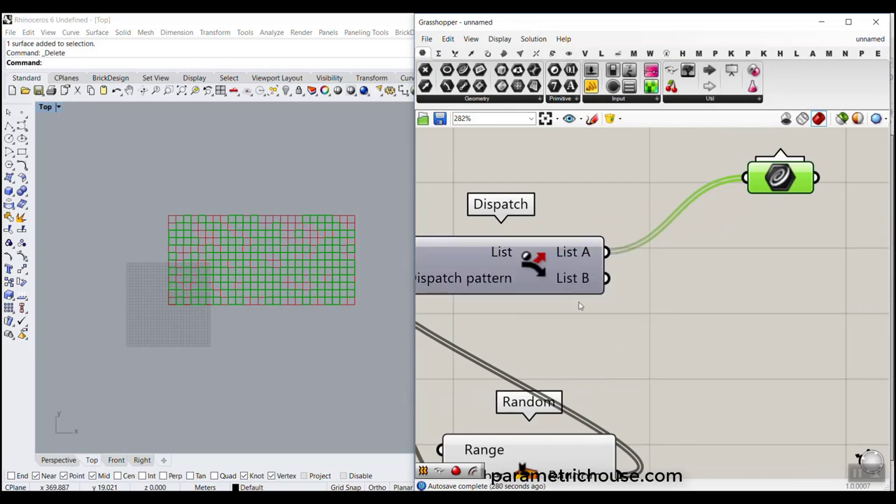
left_click(581, 303)
right_click_drag(549, 308, 745, 277)
scroll(744, 278, "down", 2)
right_click(544, 231)
left_click(555, 259)
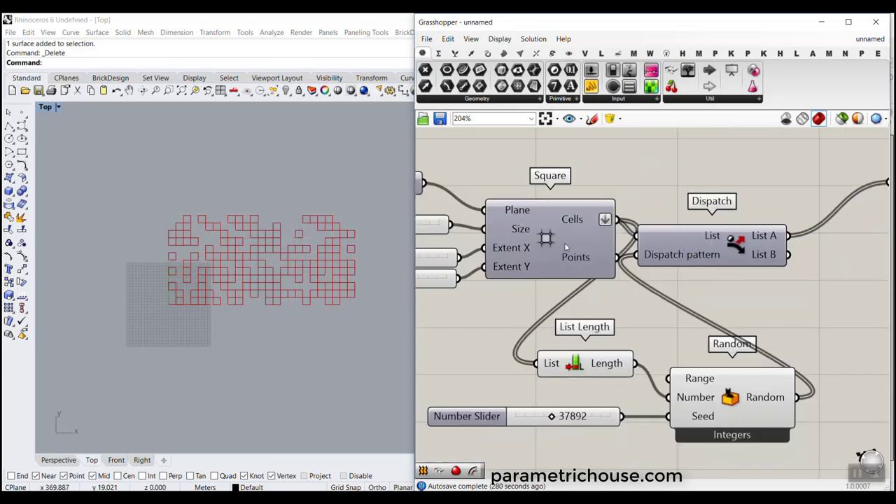
scroll(137, 298, "up", 10)
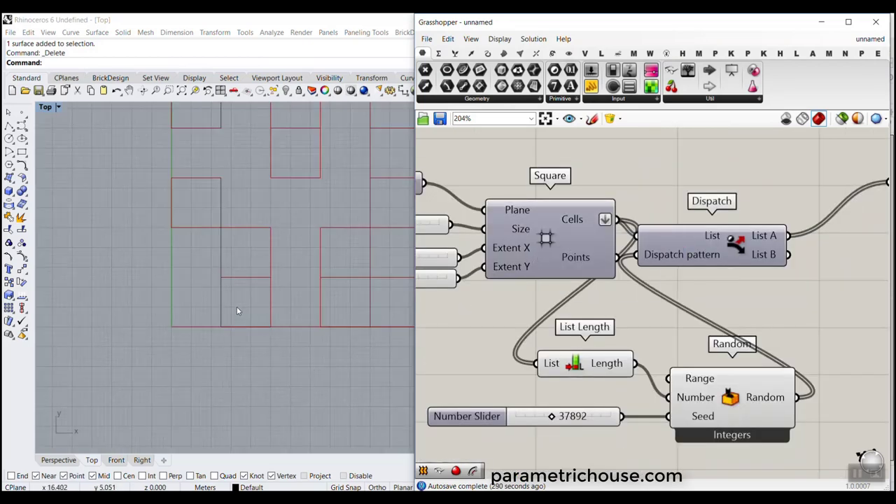
left_click_drag(222, 297, 244, 320)
key("Escape")
scroll(623, 253, "down", 6)
scroll(726, 242, "up", 6)
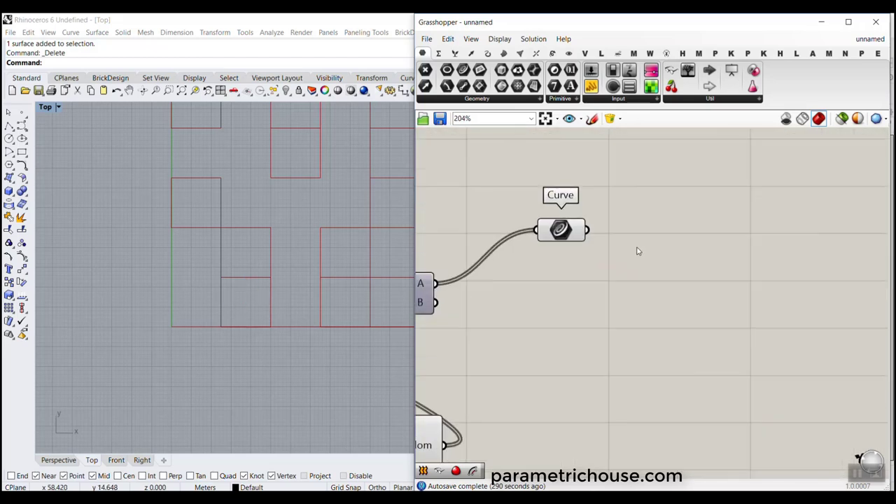
- Add an Explode component, connect the Curve parameter to its Curve input and position it beside the parameter
left_click(487, 54)
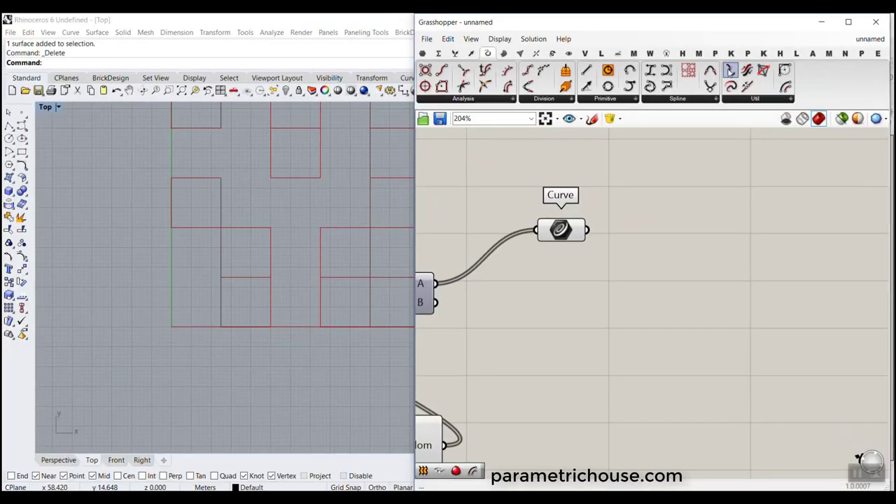
left_click_drag(734, 83, 590, 489)
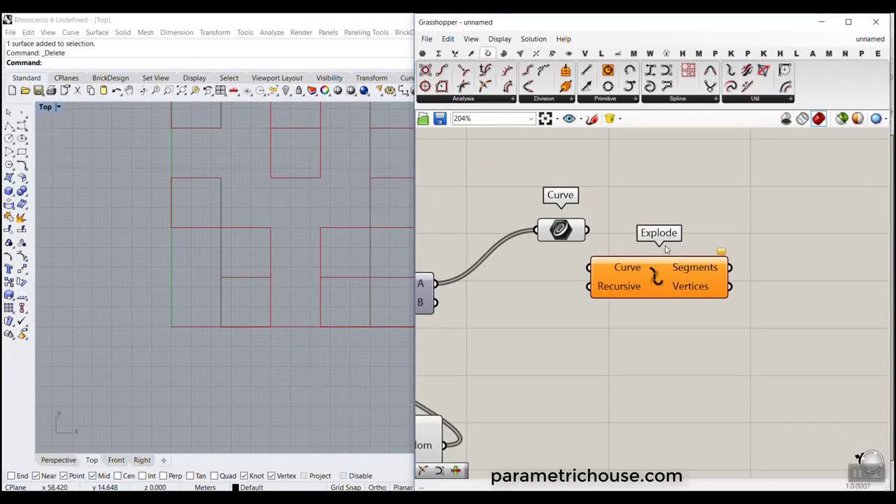
left_click_drag(586, 231, 590, 268)
left_click_drag(656, 276, 704, 259)
scroll(214, 310, "up", 2)
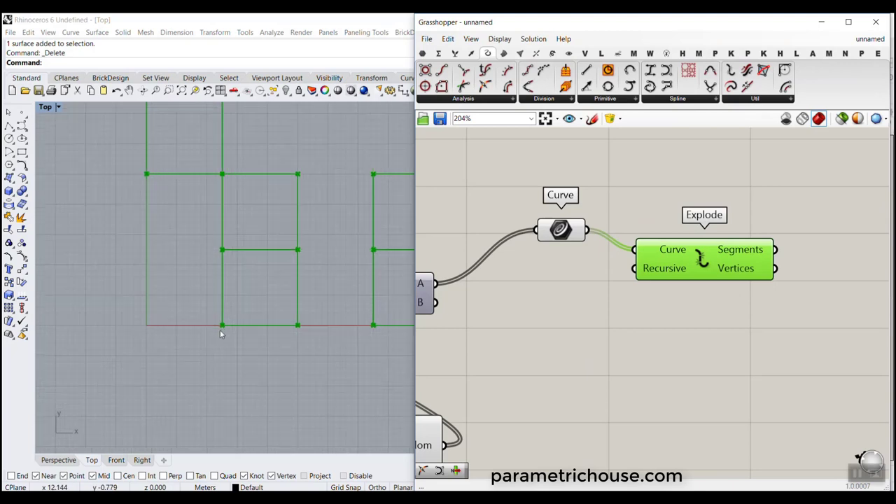
right_click_drag(794, 249, 662, 303)
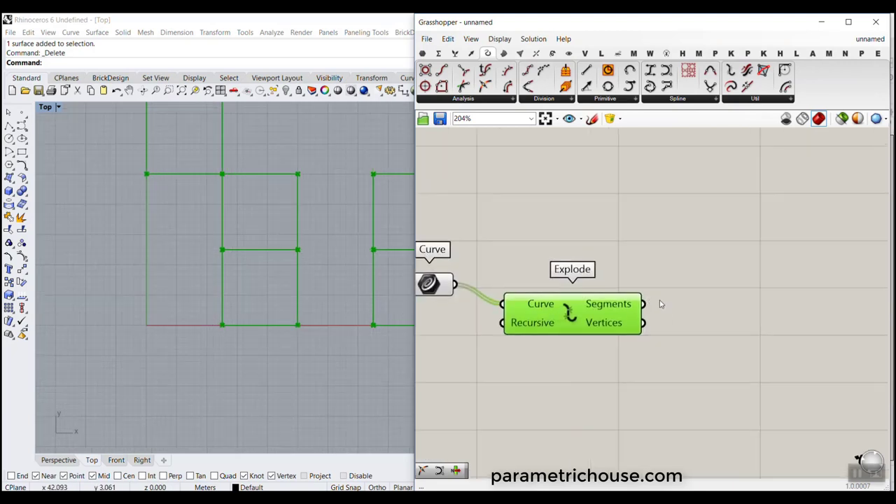
left_click_drag(599, 322, 615, 308)
left_click(768, 273)
right_click_drag(768, 274, 685, 281)
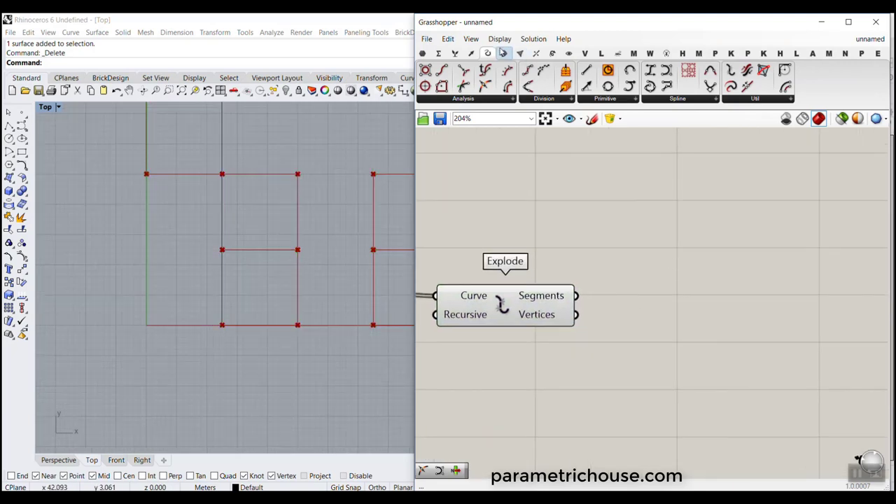
- Add a List Item component, connect Explode's Segments output to its List input and extend its outputs to +3
left_click(455, 53)
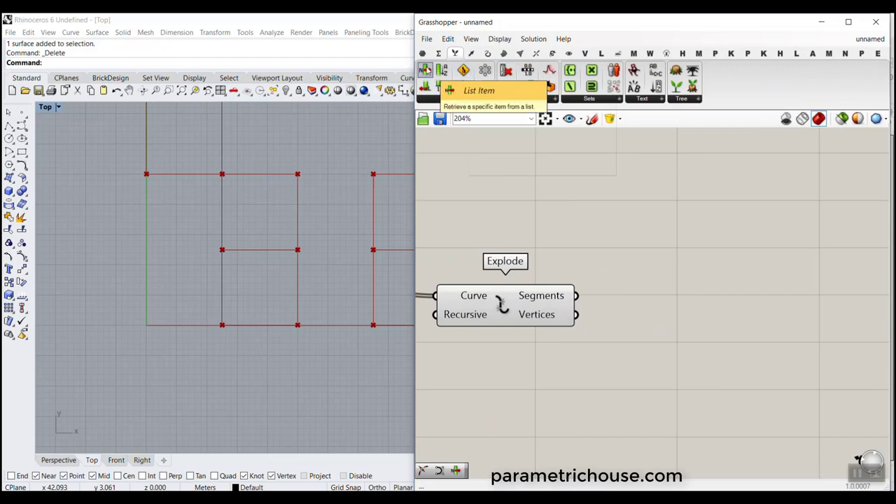
left_click_drag(425, 69, 661, 315)
left_click_drag(576, 295, 647, 300)
scroll(665, 303, "up", 3)
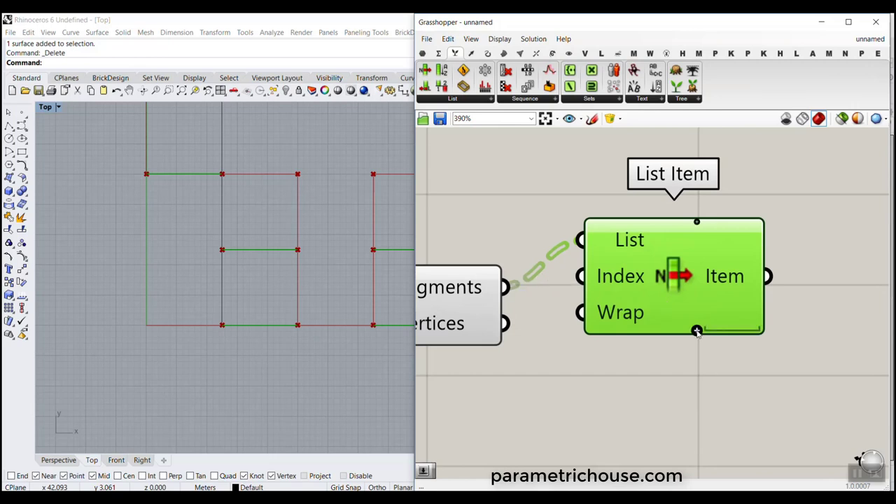
left_click(696, 330)
left_click(697, 330)
left_click(697, 330)
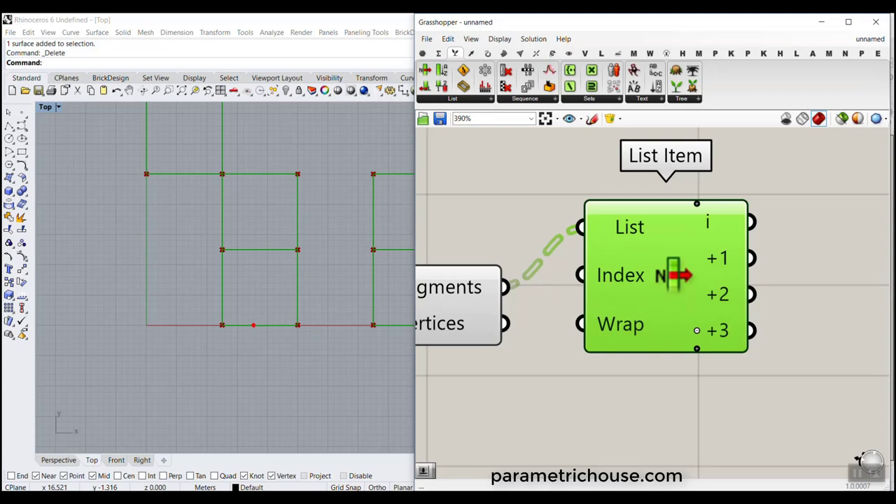
key("t")
left_click_drag(257, 313, 266, 322)
left_click_drag(272, 312, 273, 341)
left_click_drag(297, 284, 301, 278)
left_click_drag(314, 278, 315, 304)
type("t2")
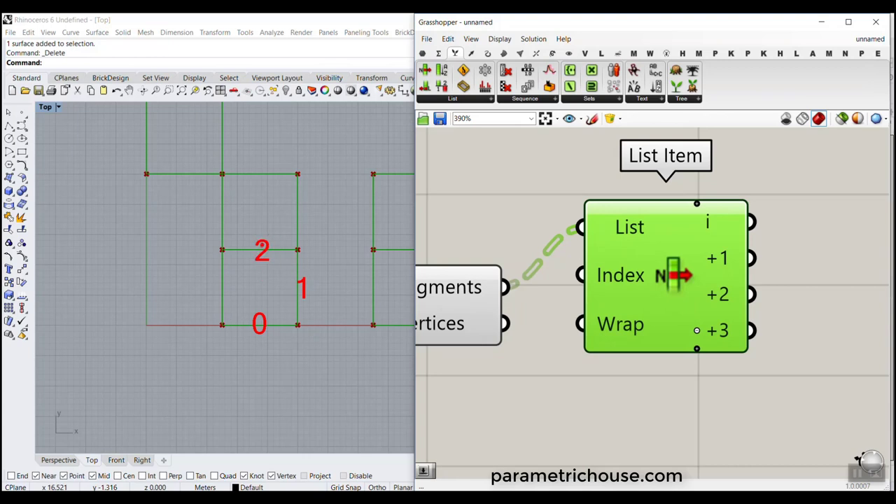
type("t3")
key("Escape")
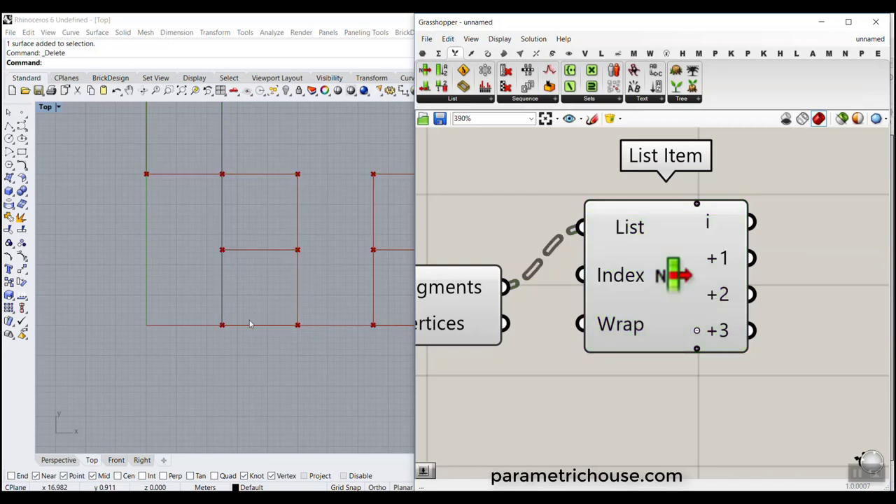
left_click_drag(255, 327, 298, 288)
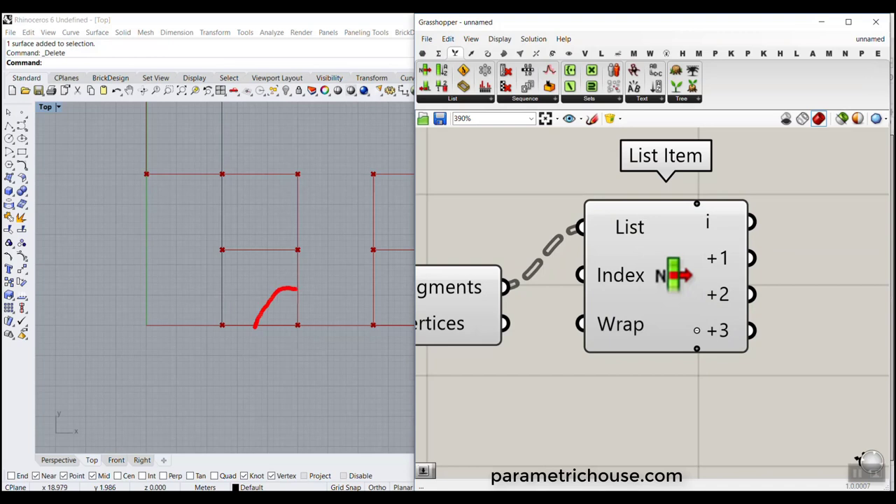
key("Escape")
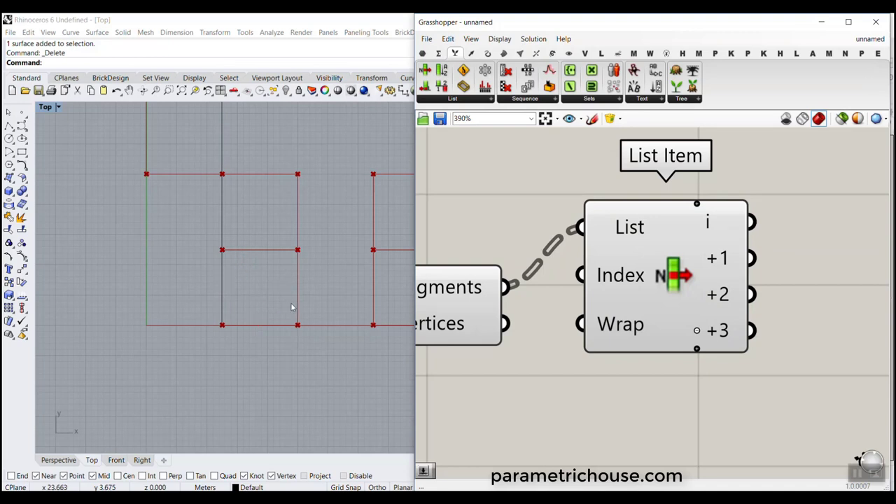
- Add two Point On Curve components at 0.500 and connect List Item's i and +1 outputs to them
right_click_drag(742, 267, 604, 282)
scroll(605, 282, "down", 2)
left_click(488, 54)
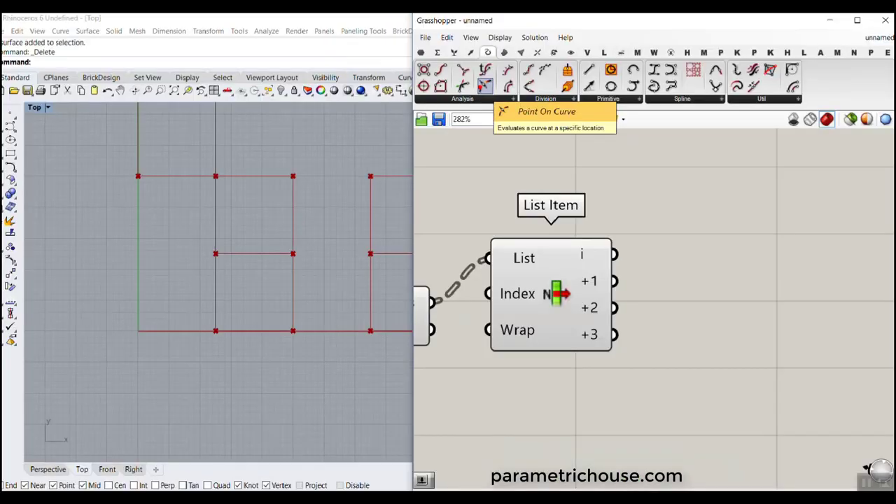
left_click_drag(485, 85, 723, 260)
left_click_drag(619, 252, 747, 298)
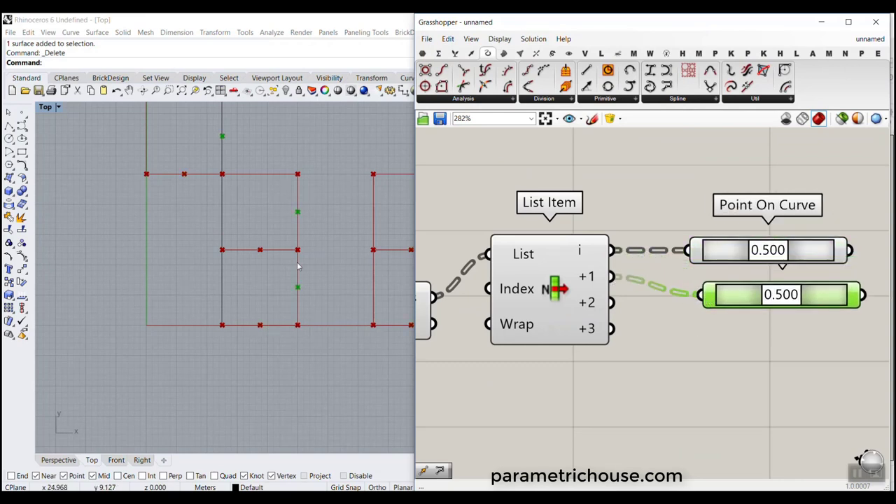
scroll(283, 320, "up", 2)
right_click_drag(777, 301, 532, 309)
left_click(697, 275)
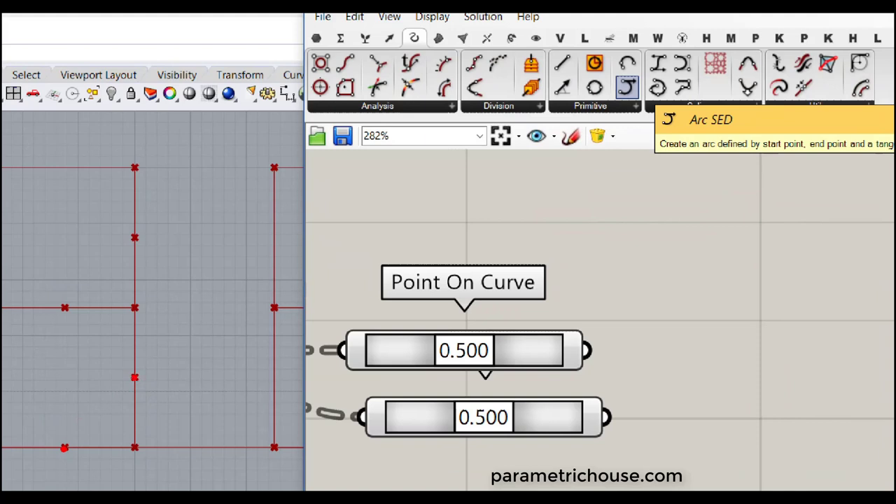
- Add an Arc SED component and connect the first Point On Curve to its Start and the second to its End
left_click_drag(65, 447, 77, 411)
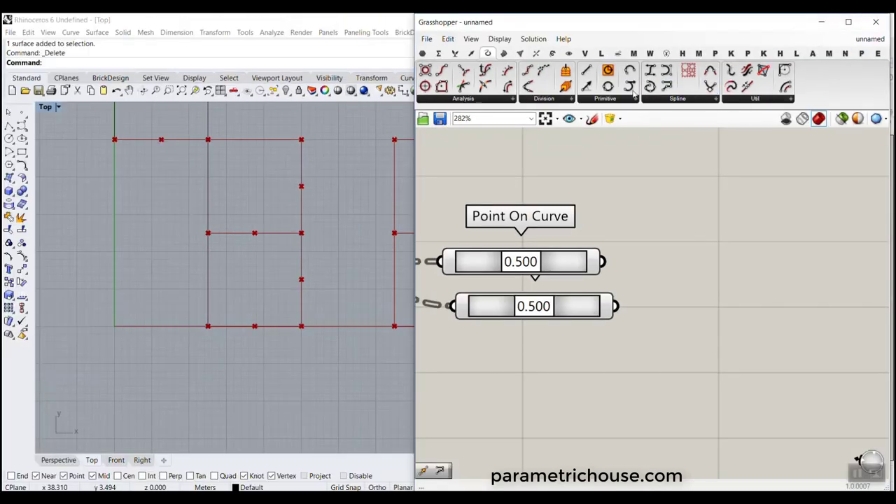
left_click_drag(633, 92, 742, 286)
left_click_drag(616, 261, 677, 279)
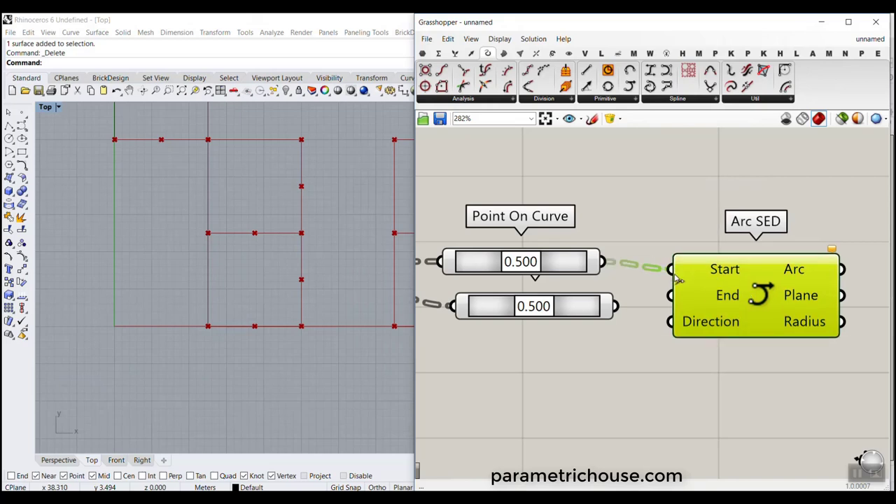
left_click_drag(620, 309, 647, 301)
left_click_drag(615, 306, 671, 295)
left_click(567, 266)
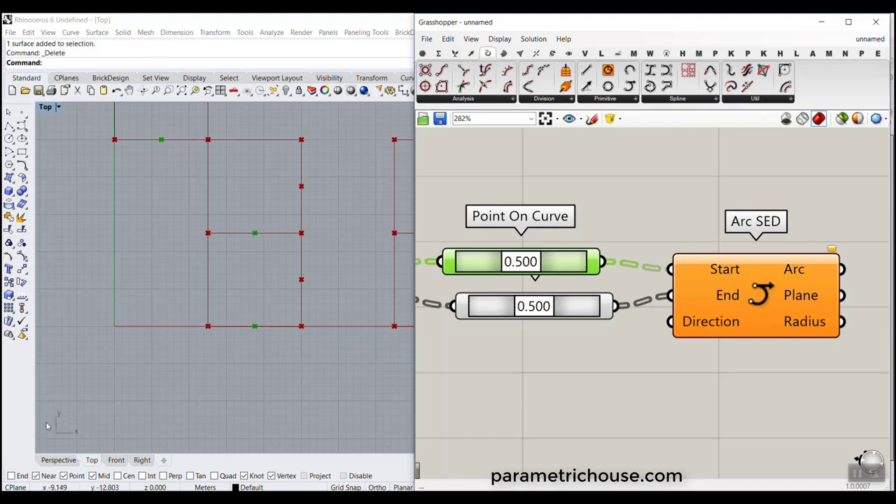
- Add a Unit Y vector component and connect it to Arc SED's Direction input
double_click(545, 352)
type("y")
key("Return")
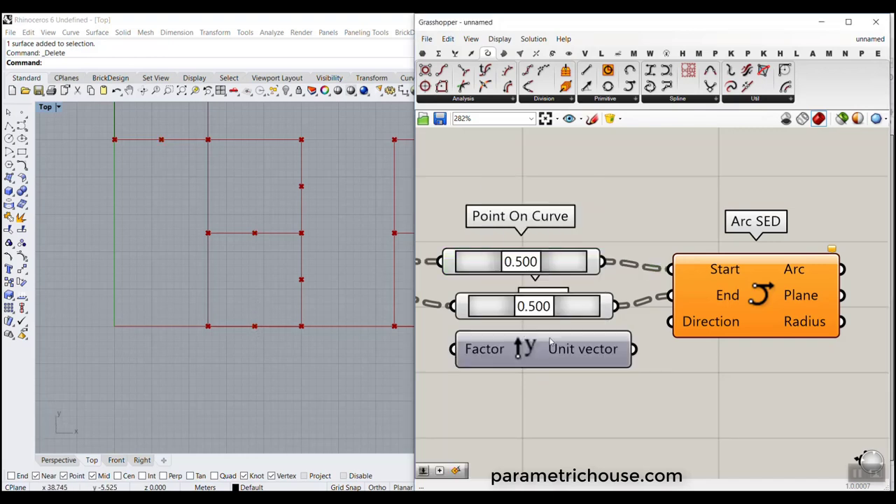
left_click_drag(635, 349, 670, 321)
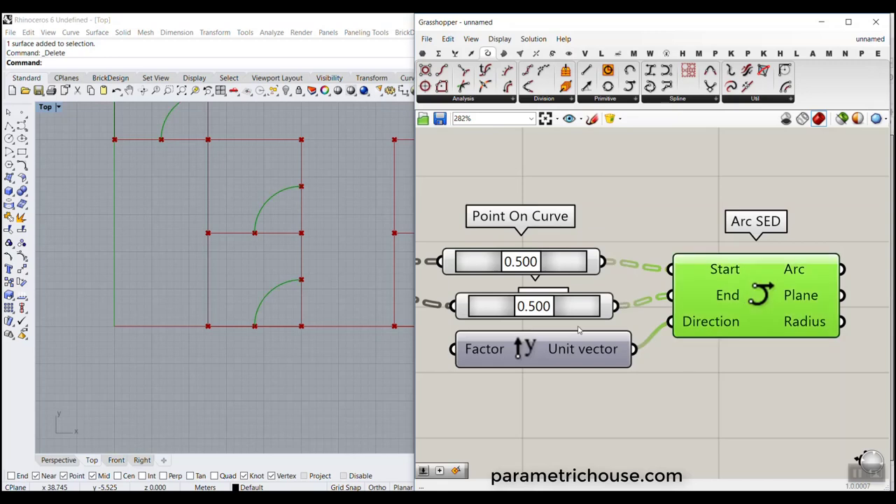
- Duplicate the two Point On Curve components, the Unit Y vector and the Arc SED as a group below the originals
scroll(199, 342, "down", 8)
scroll(198, 343, "up", 10)
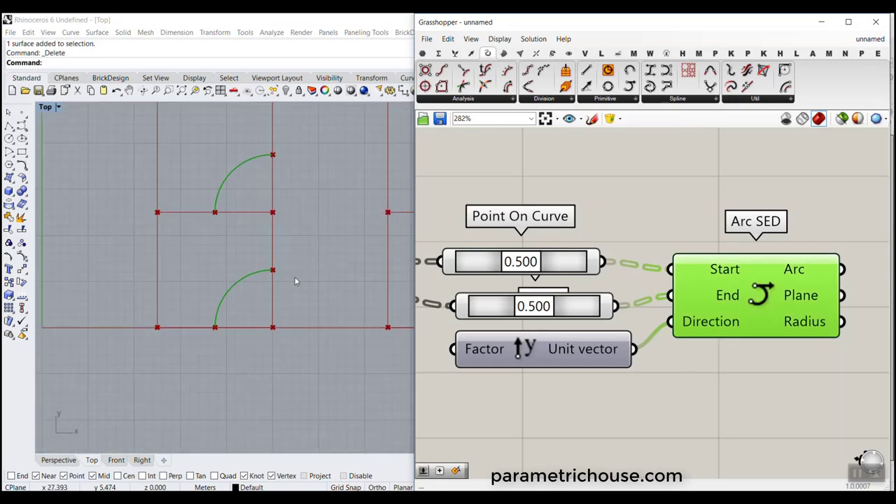
scroll(683, 243, "down", 4)
scroll(279, 306, "up", 3)
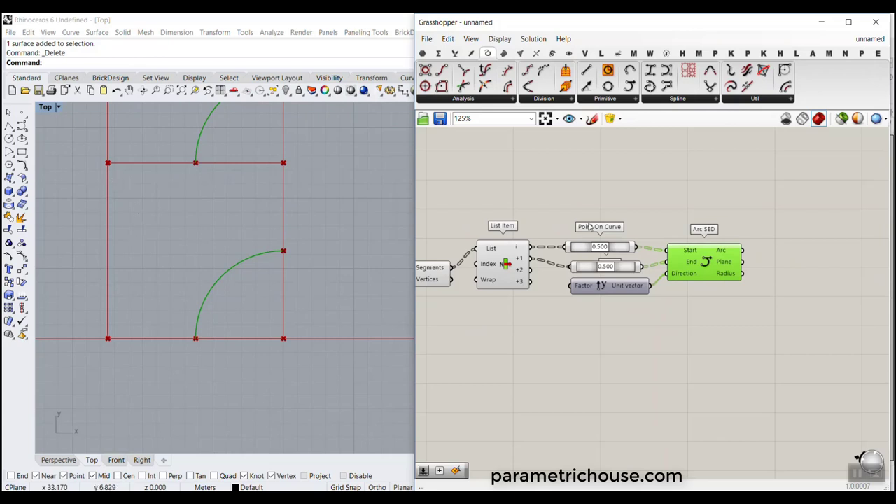
right_click_drag(649, 225, 660, 230)
left_click_drag(712, 225, 599, 310)
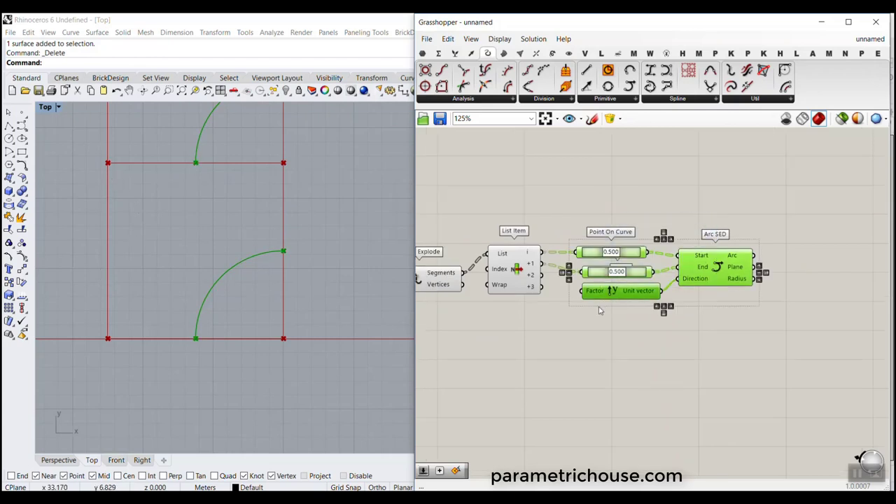
left_click_drag(651, 297, 662, 374, "alt")
- Connect List Item's +2 and +3 outputs to the two copied Point On Curve components, replacing their existing inputs
left_click(514, 269)
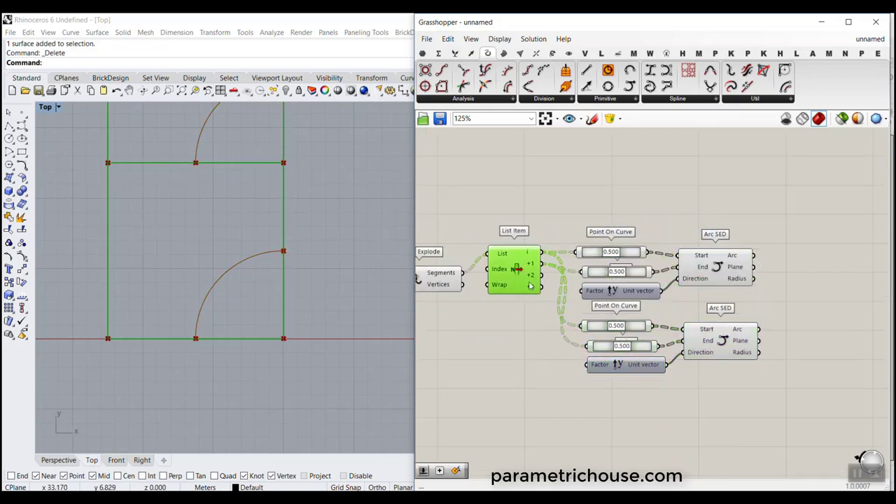
scroll(545, 277, "up", 3)
left_click_drag(540, 269, 606, 350)
left_click_drag(540, 287, 614, 383)
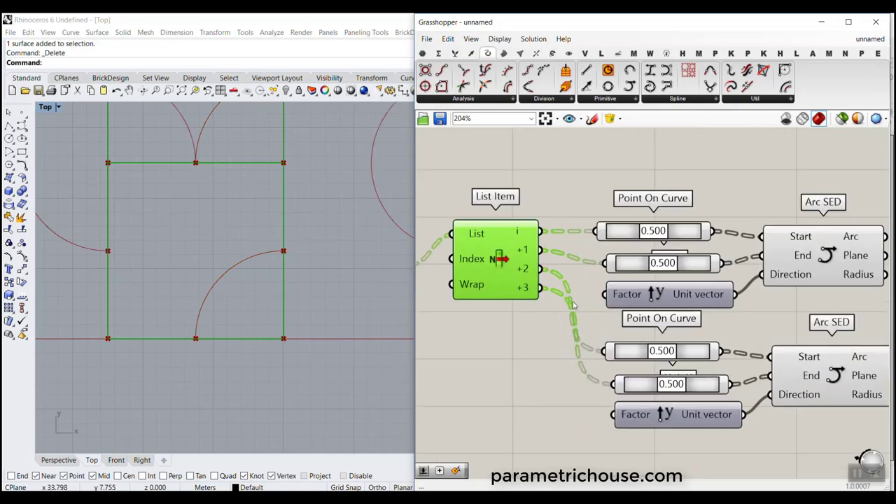
left_click(628, 355)
key("ctrl+2")
left_click_drag(197, 160, 197, 197)
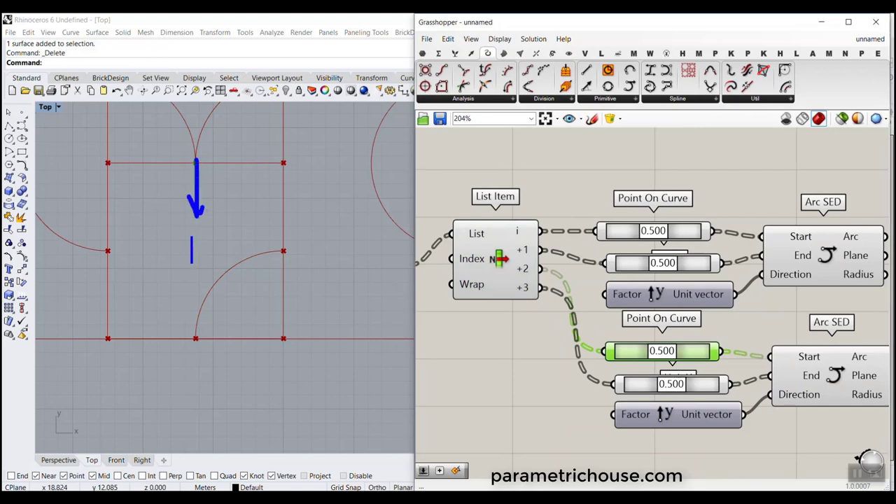
type("-y")
key("Escape")
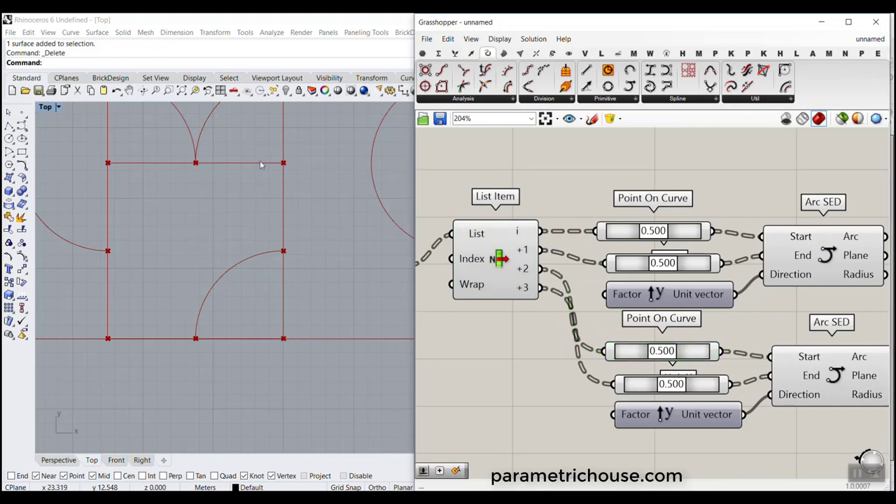
- Connect the original Unit Y vector to the second Arc SED's Direction input and delete the copied Unit Y component
right_click_drag(753, 341, 639, 286)
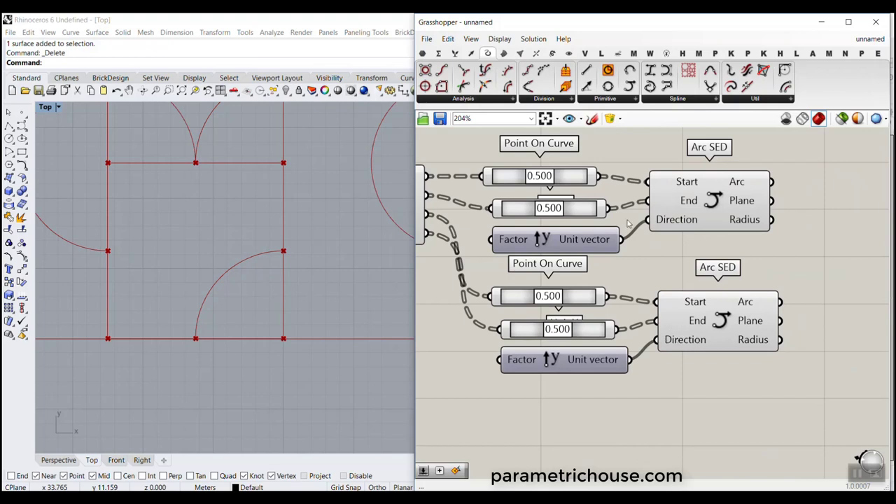
left_click_drag(621, 239, 655, 342)
left_click(571, 370)
key("Delete")
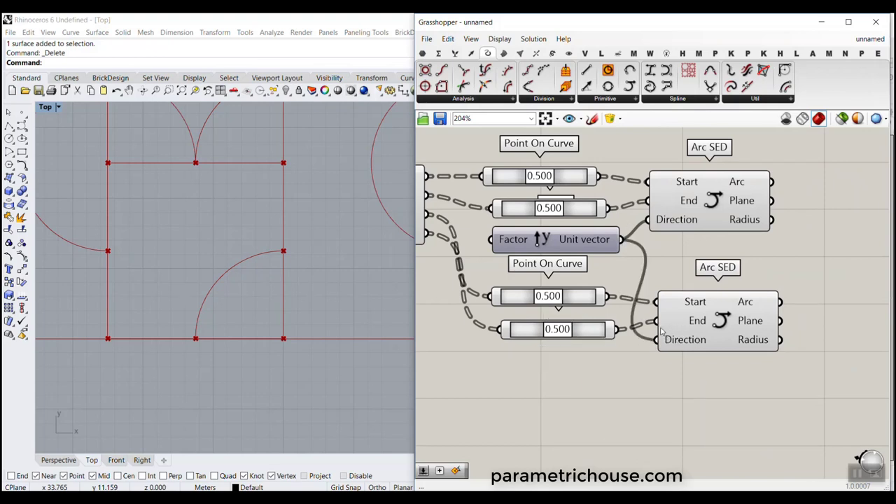
- Apply an expression to the second Arc SED's Direction input that reverses the Y vector
right_click(678, 340)
mouse_move(713, 391)
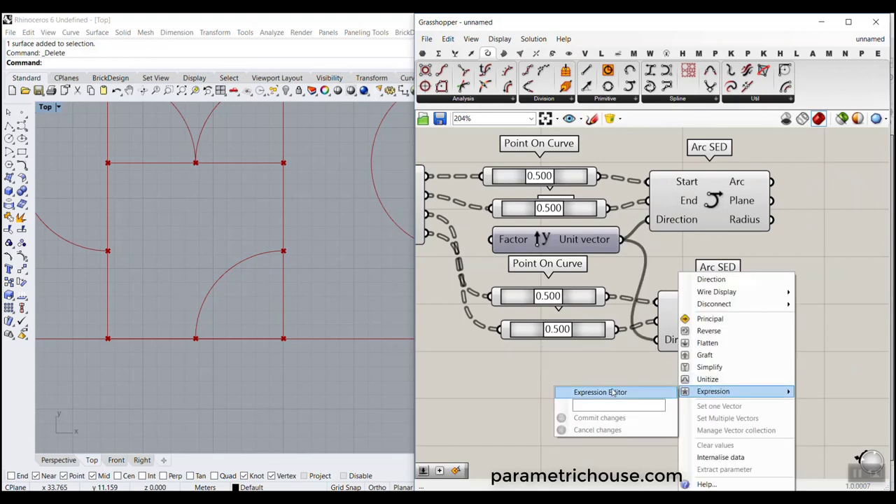
left_click(613, 405)
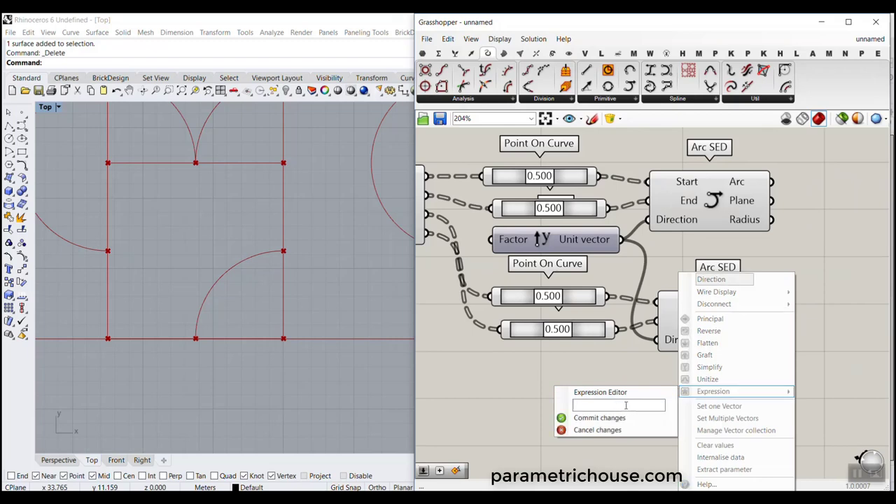
left_click(594, 417)
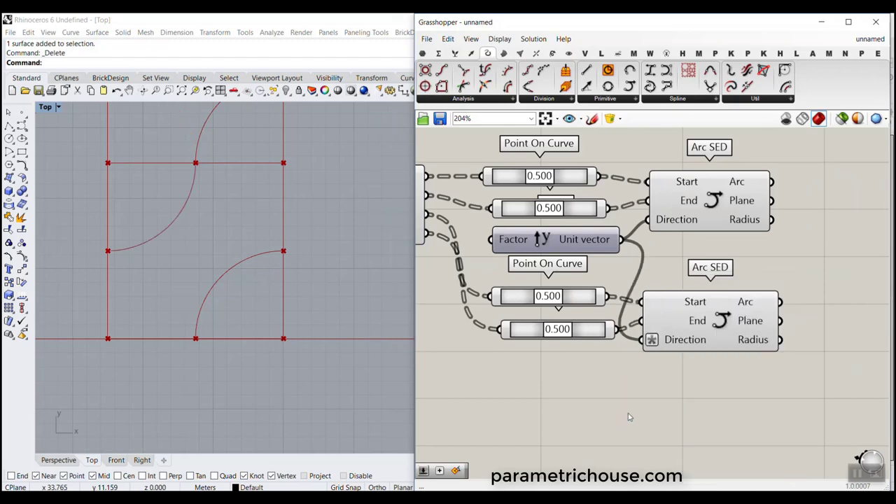
scroll(140, 303, "down", 4)
scroll(783, 282, "down", 4)
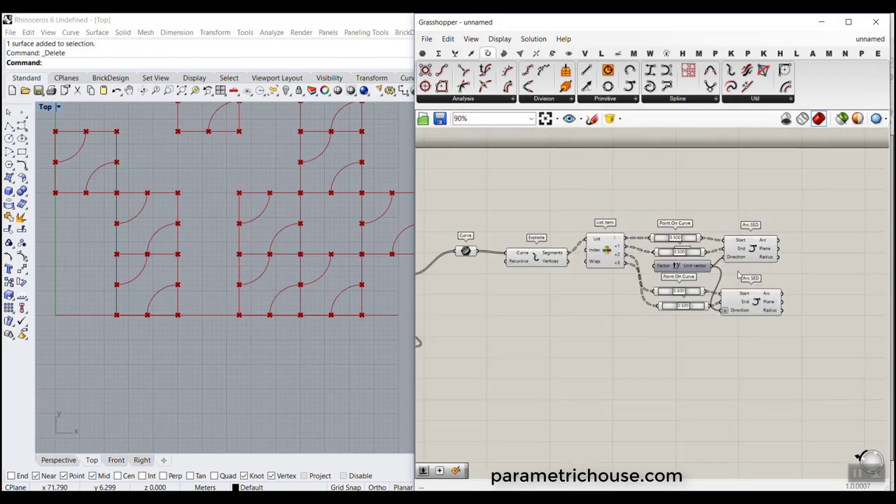
- Turn off the preview of the Explode and List Item components
right_click_drag(621, 210, 674, 212)
left_click_drag(674, 212, 599, 264)
right_click(579, 210)
left_click(595, 223)
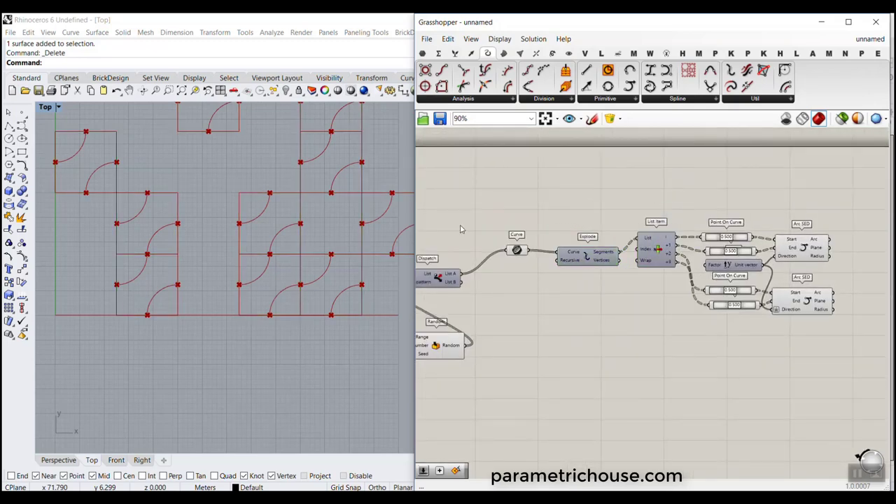
- Turn off the preview of all four Point On Curve components and the Unit Y vector
scroll(154, 287, "down", 3)
left_click_drag(735, 196, 700, 320)
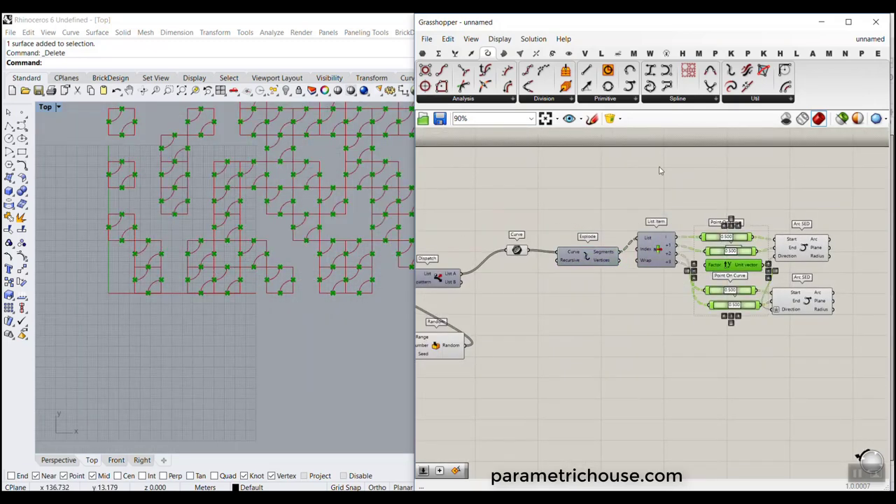
right_click(660, 171)
left_click(676, 185)
scroll(126, 251, "down", 2)
scroll(125, 251, "up", 5)
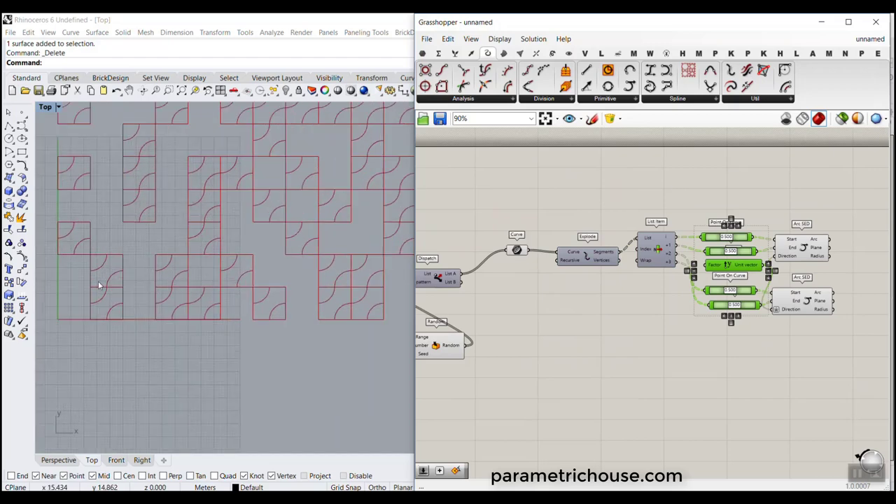
scroll(122, 312, "up", 3)
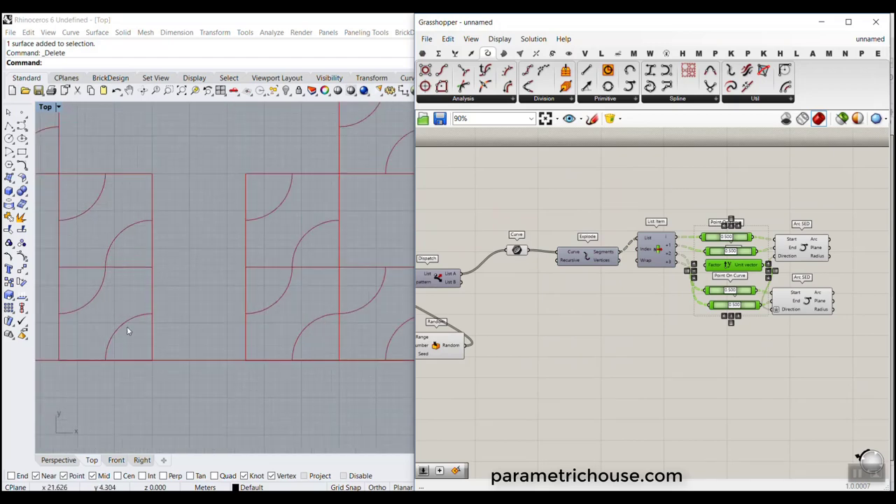
- Copy the whole arc definition from Explode through both Arc SED components and place the copy below the original
left_click(864, 184)
left_click_drag(830, 276, 556, 351)
key("ctrl+c")
key("ctrl+v")
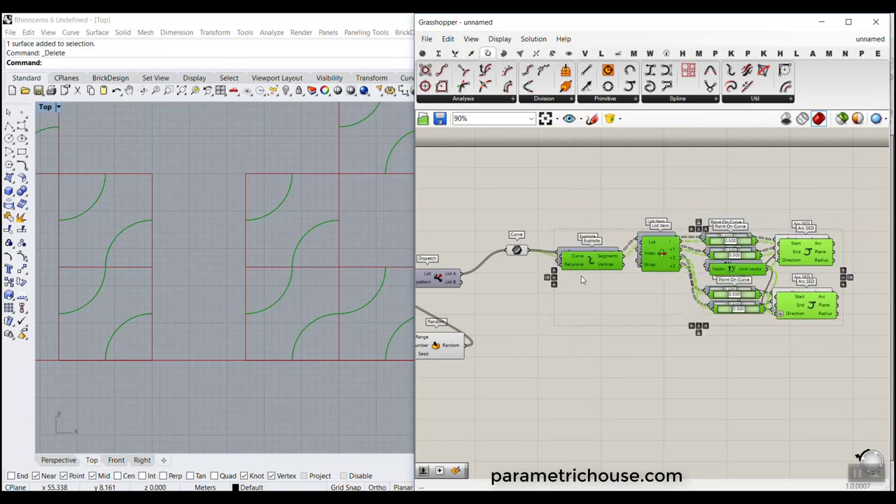
left_click_drag(584, 267, 586, 385)
left_click(529, 304)
- Duplicate the Curve parameter below the original and wire it between Dispatch's List B output and the copied Explode's Curve input
scroll(524, 262, "up", 3)
left_click(513, 242)
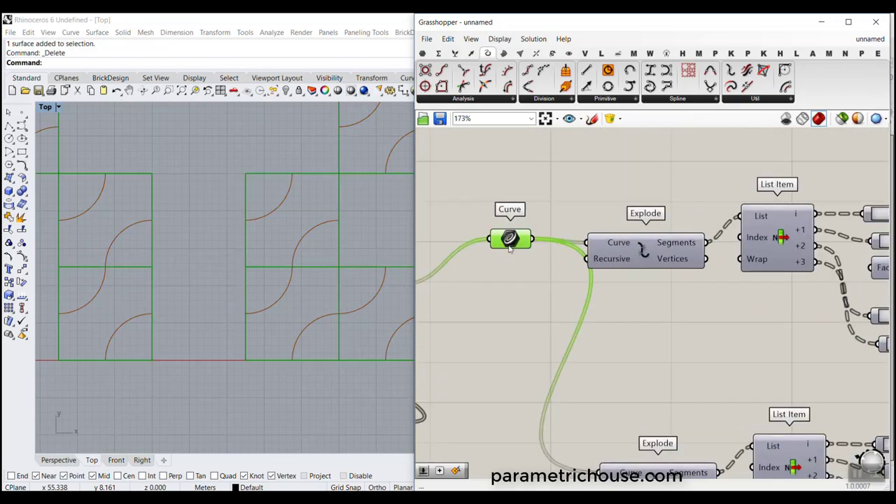
key("ctrl+c")
key("ctrl+v")
left_click_drag(512, 248, 510, 330)
right_click_drag(475, 356, 630, 327)
left_click_drag(559, 273, 658, 347)
right_click_drag(669, 346, 553, 266)
left_click_drag(569, 262, 639, 365)
left_click_drag(208, 332, 243, 312)
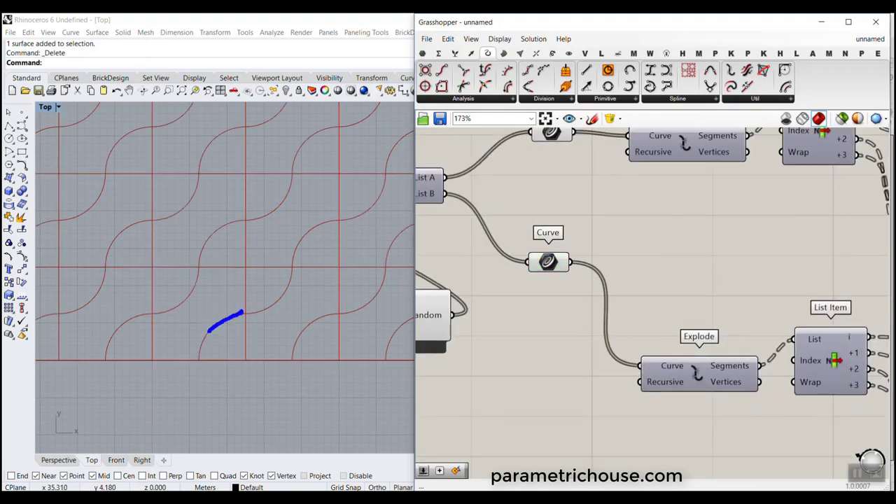
left_click_drag(200, 267, 161, 309)
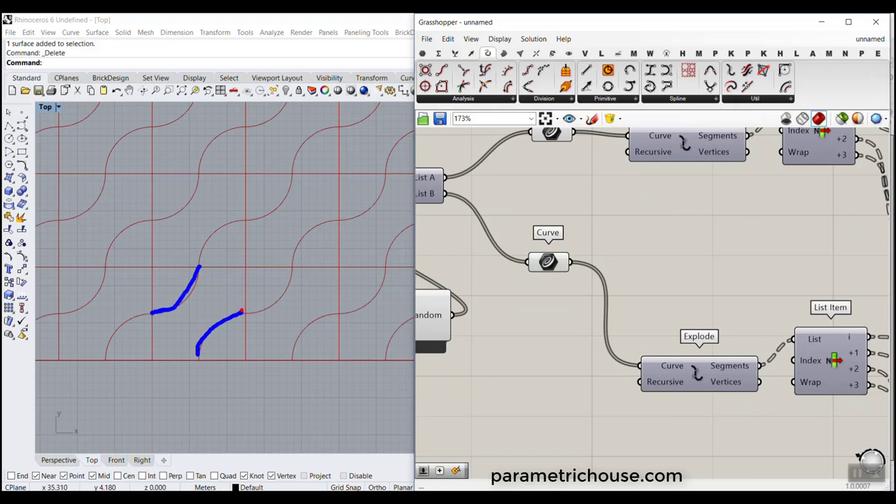
left_click_drag(241, 311, 200, 267)
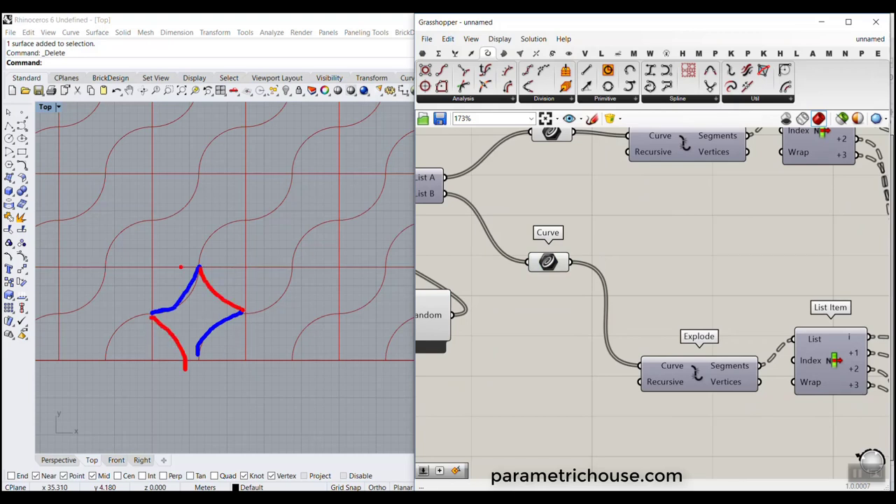
key("Escape")
- Rewire the copied List Item's +1 and +2 outputs to the first and second Point On Curve components of the lower group
mouse_move(857, 318)
right_mouse_down()
mouse_move(658, 300)
mouse_move(547, 303)
right_mouse_up()
scroll(576, 331, "up", 1)
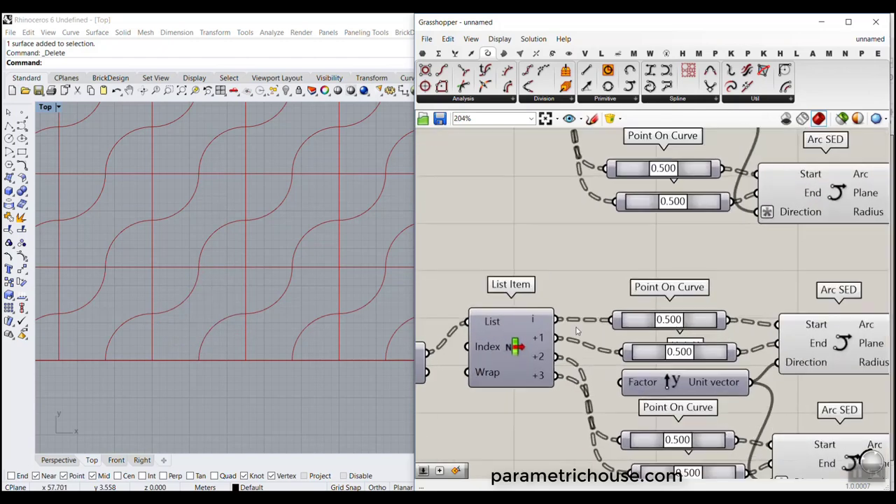
left_click_drag(557, 338, 613, 320)
left_click_drag(556, 357, 622, 352)
scroll(217, 281, "up", 1)
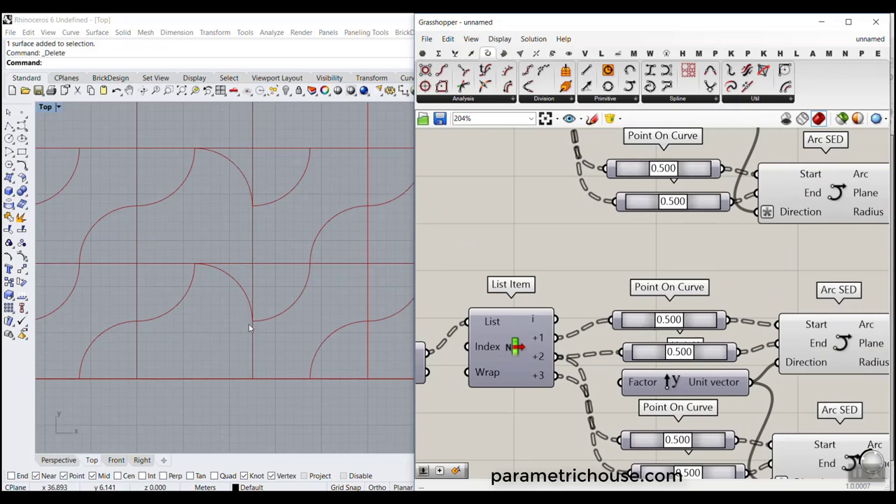
left_click_drag(252, 319, 202, 327)
key("Escape")
- Replace the lower group's Unit Y vector with a Unit X vector component
left_click(675, 378)
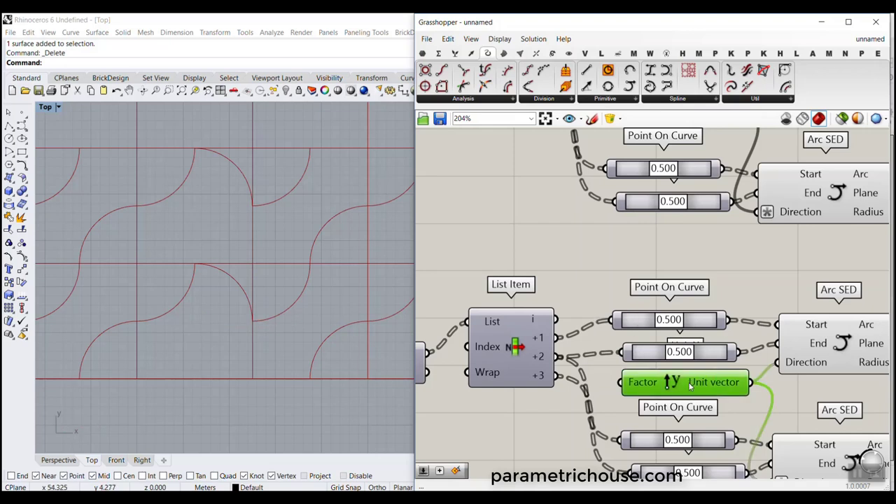
key("Delete")
double_click(676, 384)
type("x")
left_click(668, 378)
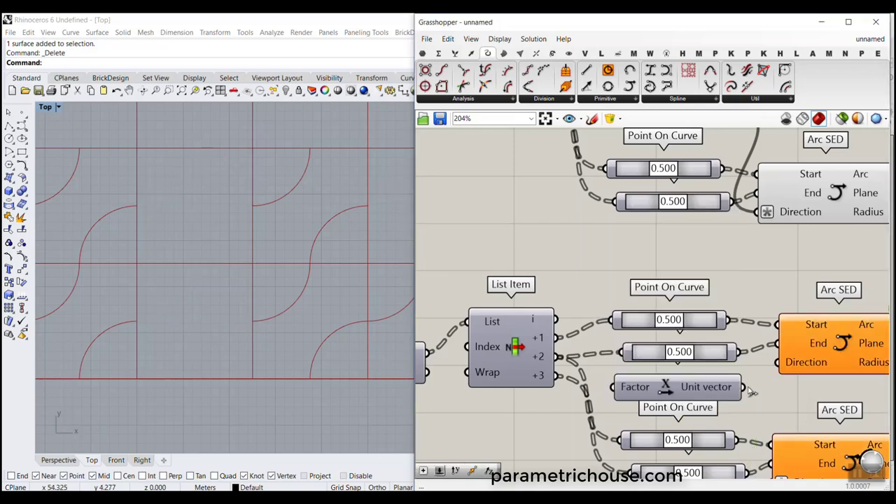
- Connect the Unit X vector to the upper copied Arc SED's Direction input and reverse that input's direction with an expression
right_click(774, 389)
left_click(728, 404)
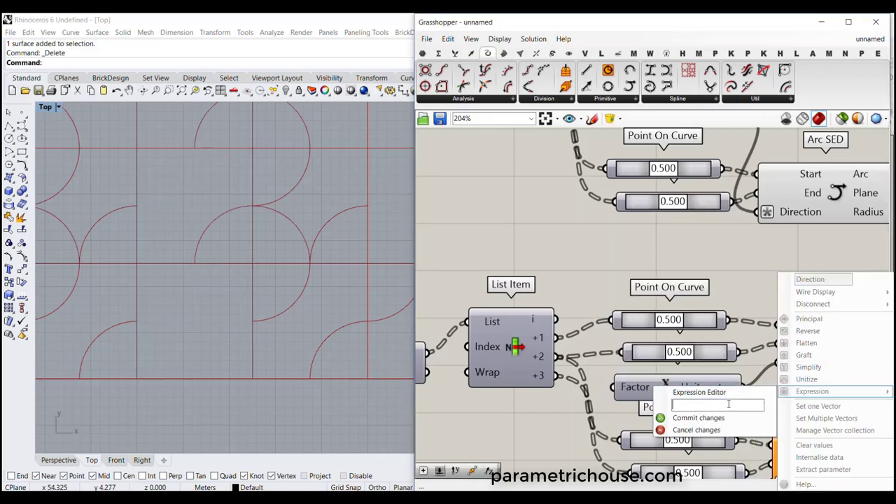
left_click(712, 417)
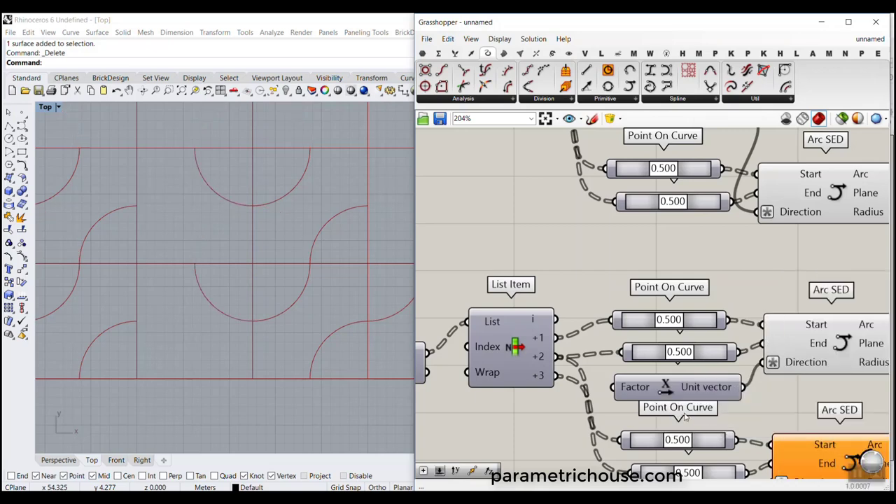
- Wire the copied List Item's +3 and i outputs to the third and fourth Point On Curve components of the lower group
right_click_drag(767, 347, 735, 293)
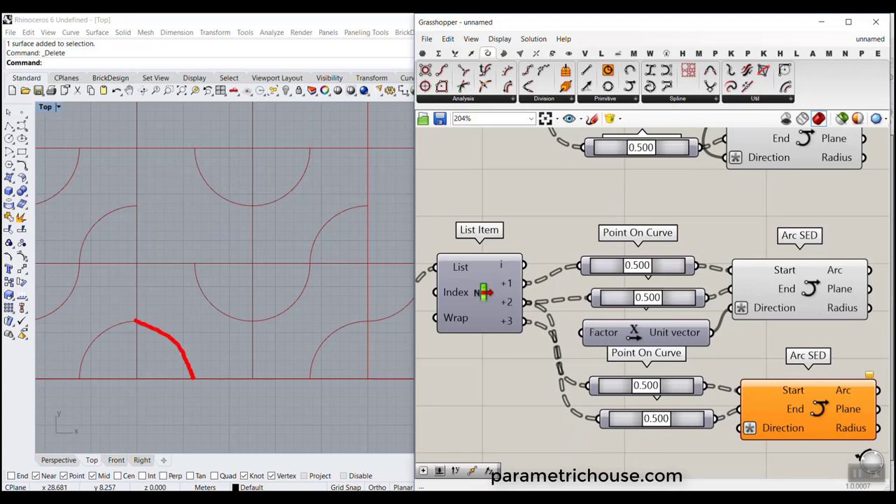
key("Escape")
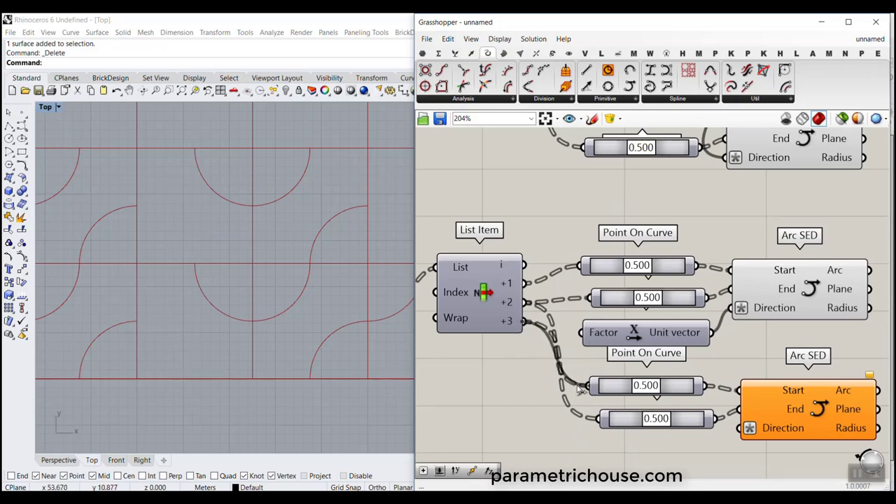
left_click_drag(524, 265, 599, 419)
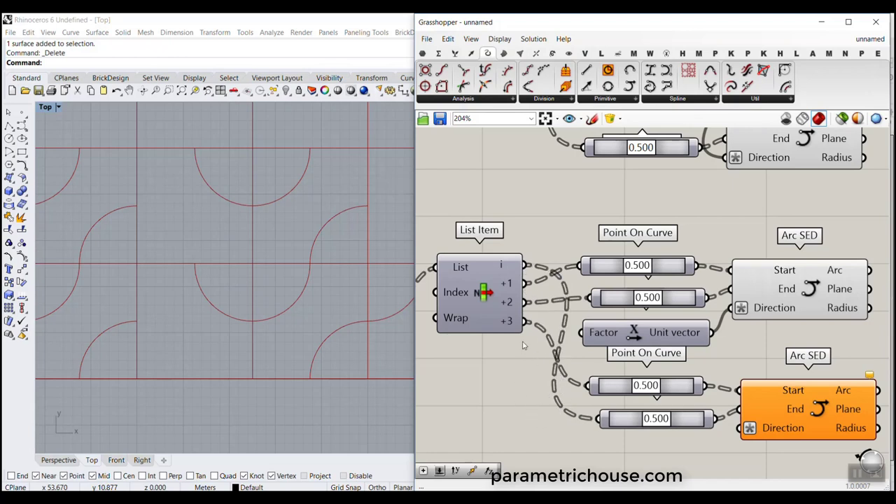
left_click_drag(719, 339, 712, 333)
- Connect the Unit X vector to the lowest Arc SED's Direction input and clear that input's expression
left_click_drag(140, 318, 212, 371)
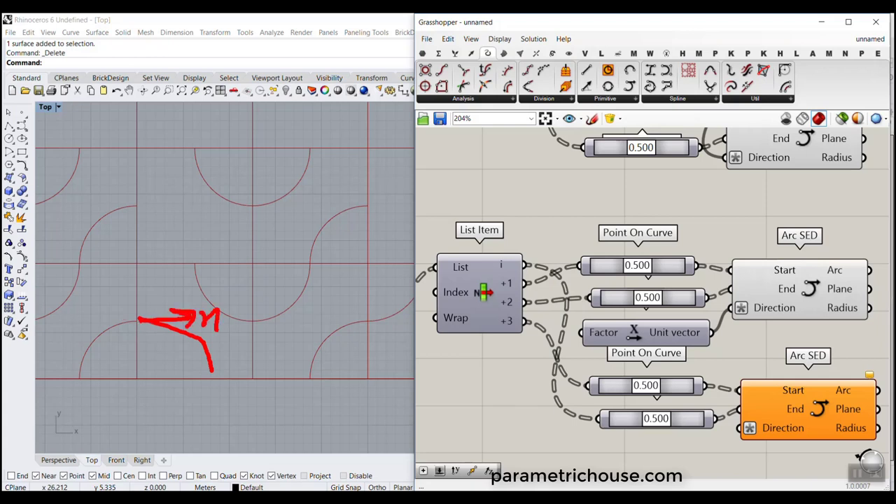
key("Escape")
left_click_drag(706, 336, 749, 428)
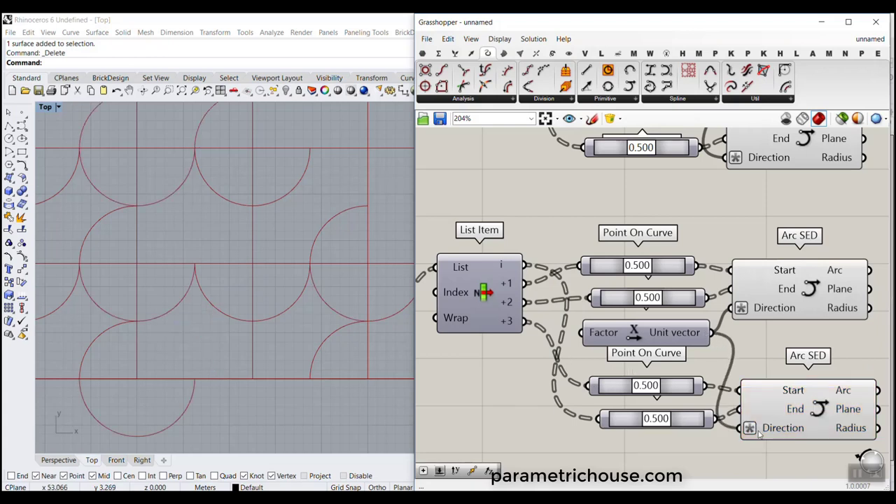
right_click(751, 428)
mouse_move(790, 396)
left_click(735, 407)
key("BackSpace")
key("BackSpace")
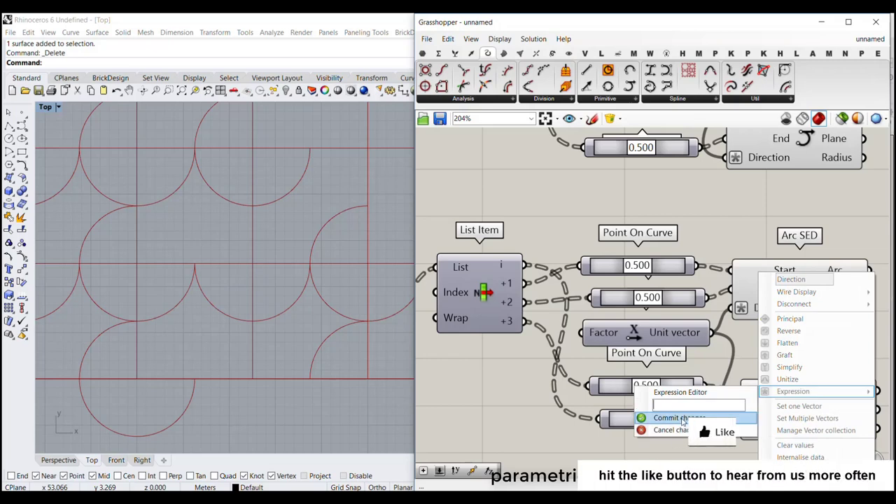
left_click(684, 417)
scroll(159, 331, "down", 8)
scroll(796, 297, "down", 8)
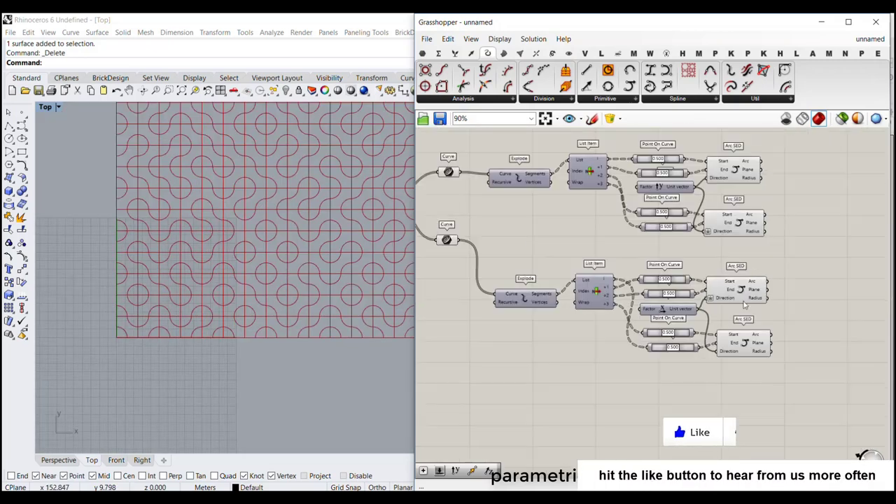
- Turn off the preview of every component in the definition
scroll(795, 294, "down", 1)
left_click_drag(805, 230, 600, 363)
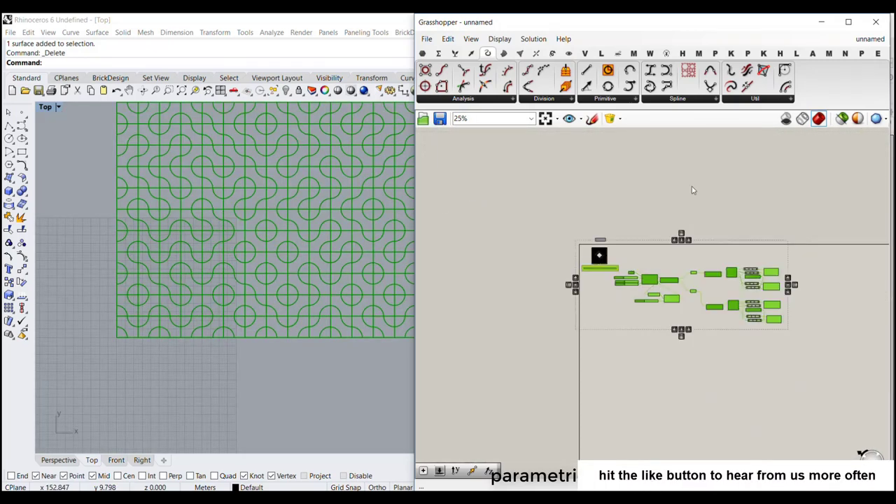
middle_click(691, 186)
left_click(716, 205)
left_click(741, 241)
scroll(742, 245, "up", 6)
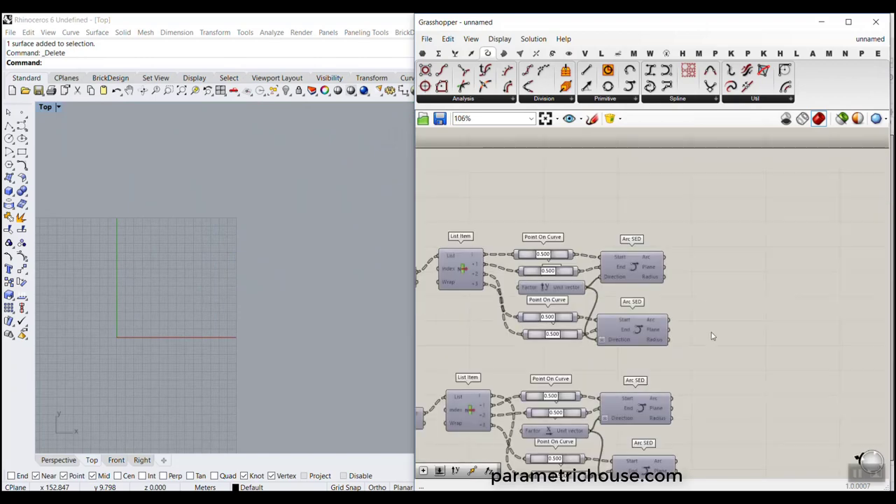
- Turn the preview back on for only the four Arc SED components
left_click_drag(665, 166, 560, 416)
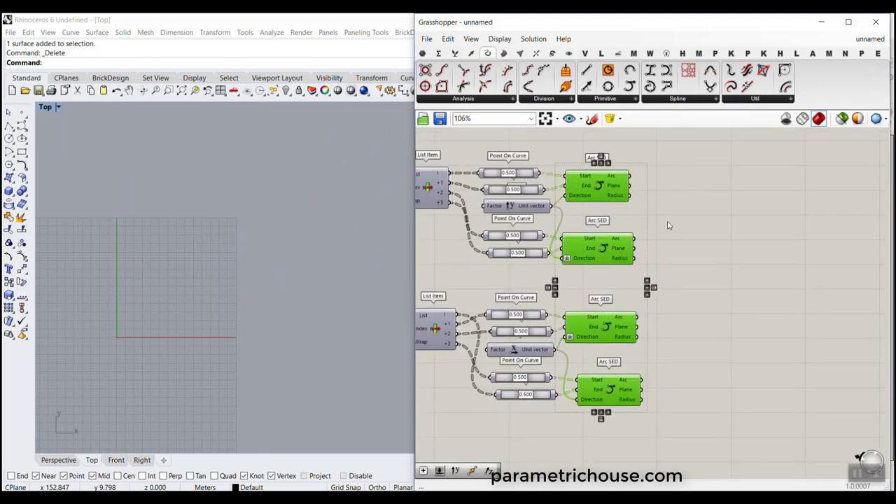
right_click(667, 226)
left_click(676, 229)
left_click(658, 280)
scroll(208, 292, "up", 3)
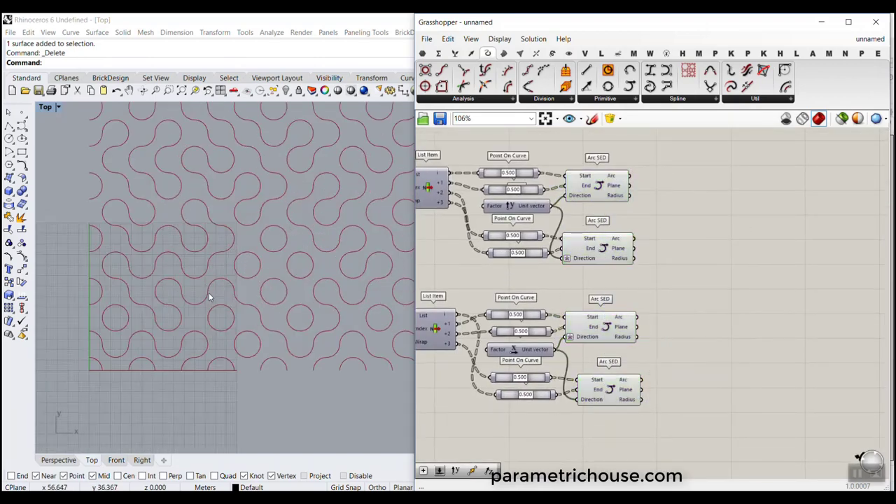
- Set the Random component's Seed slider to 52163 and examine the resulting tile pattern
right_click(657, 294)
right_click_drag(564, 280, 716, 287)
scroll(715, 287, "down", 3)
right_click_drag(564, 296, 712, 304)
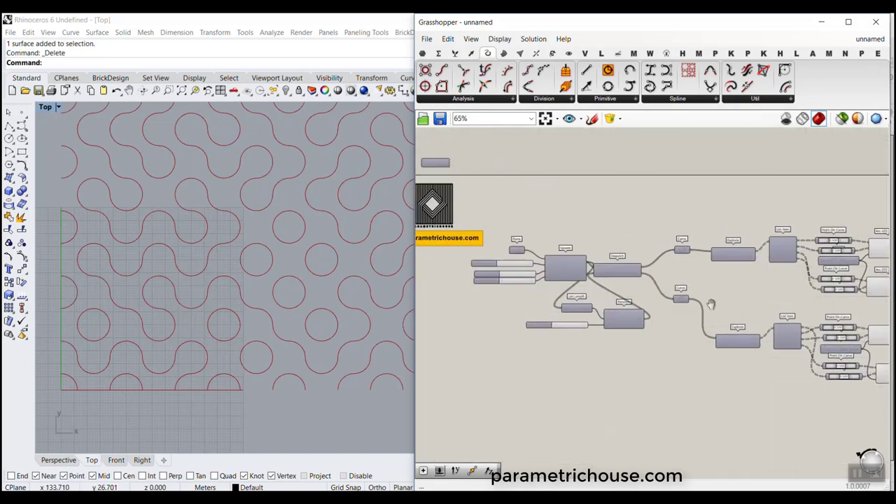
scroll(566, 326, "up", 8)
left_click_drag(540, 334, 570, 322)
scroll(318, 325, "down", 4)
scroll(518, 348, "up", 2)
scroll(170, 318, "up", 6)
scroll(170, 318, "up", 2)
scroll(642, 267, "down", 7)
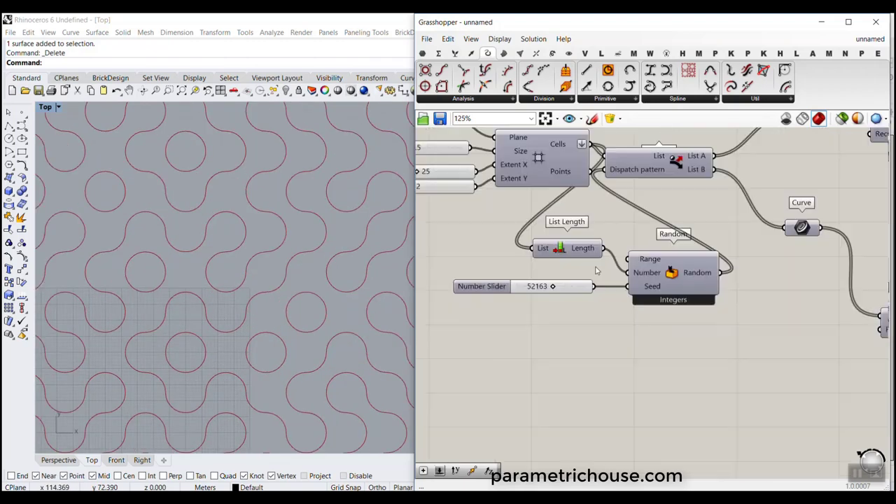
scroll(655, 280, "up", 2)
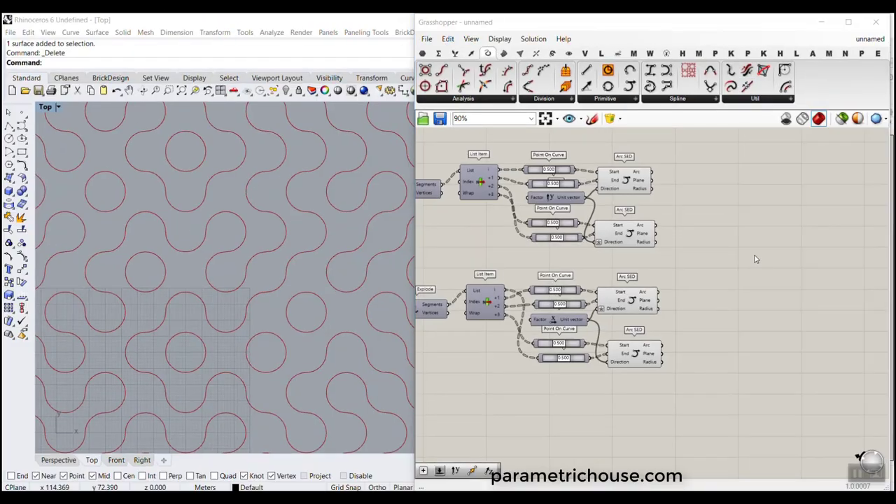
- Add a Join Curves component beside the Arc SED components and flatten its Curves input
left_click(747, 86)
left_click(759, 297)
scroll(735, 273, "up", 4)
right_click_drag(652, 209, 659, 286)
right_click(757, 395)
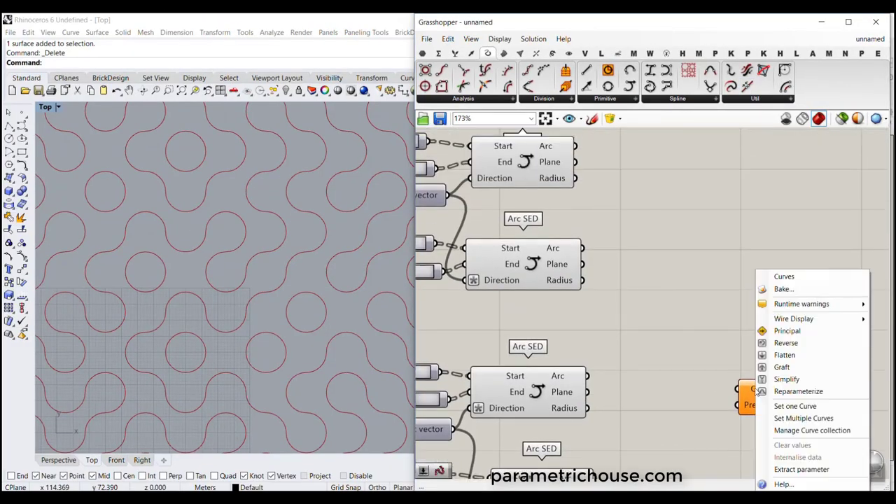
left_click(777, 352)
left_click_drag(791, 397, 757, 323)
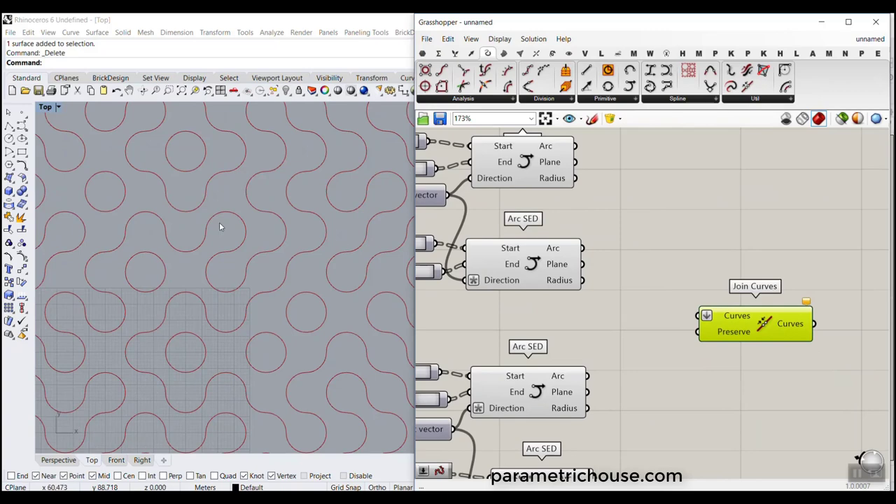
- Connect the Arc outputs of all four Arc SED components to Join Curves' Curves input
left_click_drag(575, 145, 697, 315)
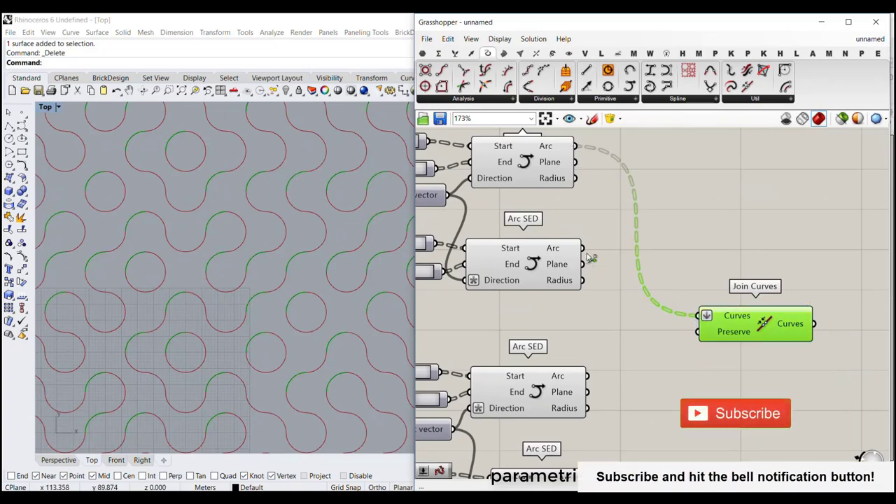
left_click_drag(583, 248, 698, 316, "shift")
left_click_drag(586, 376, 698, 316, "shift")
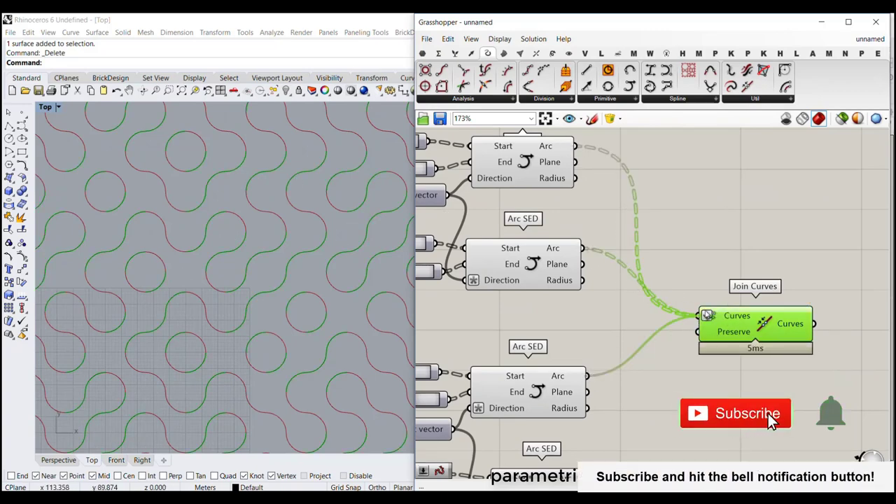
right_click_drag(588, 373, 599, 295)
left_click_drag(605, 400, 709, 240, "shift")
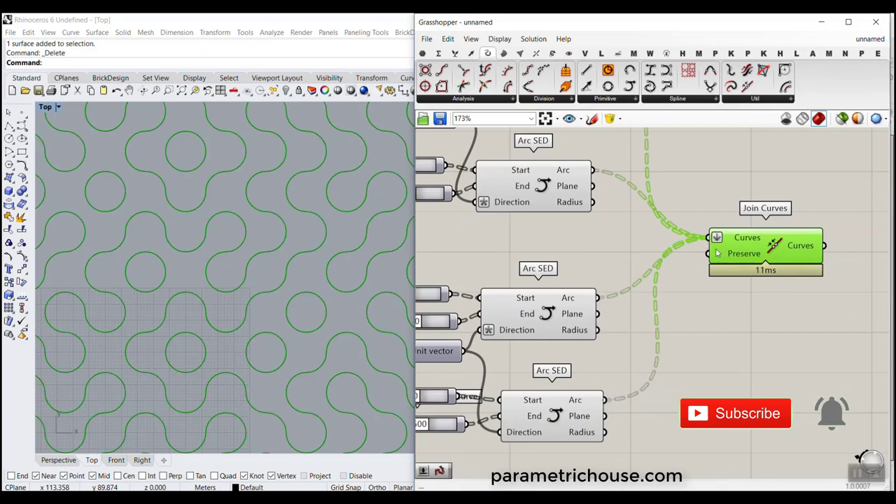
right_click_drag(717, 253, 634, 328)
left_click_drag(704, 319, 705, 270)
- Bake the joined curves and select several of them in the Top viewport to inspect how they are joined
right_click(719, 270)
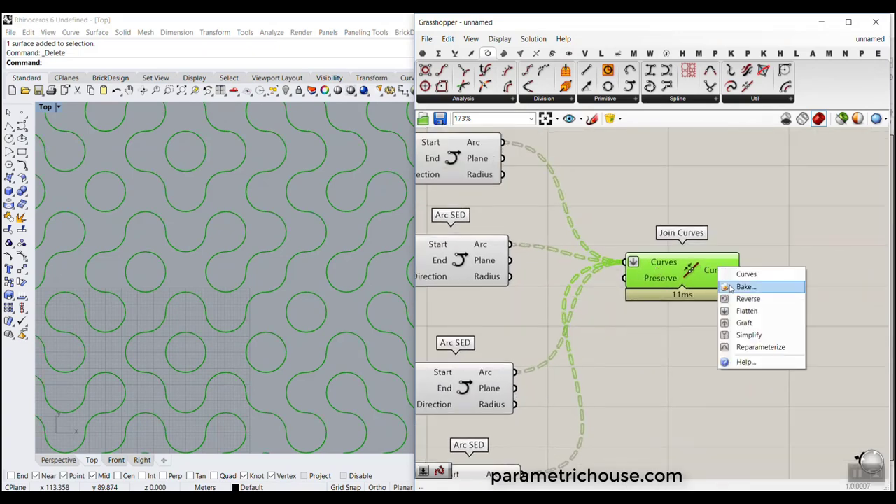
left_click(731, 287)
left_click(740, 416)
left_click(283, 250)
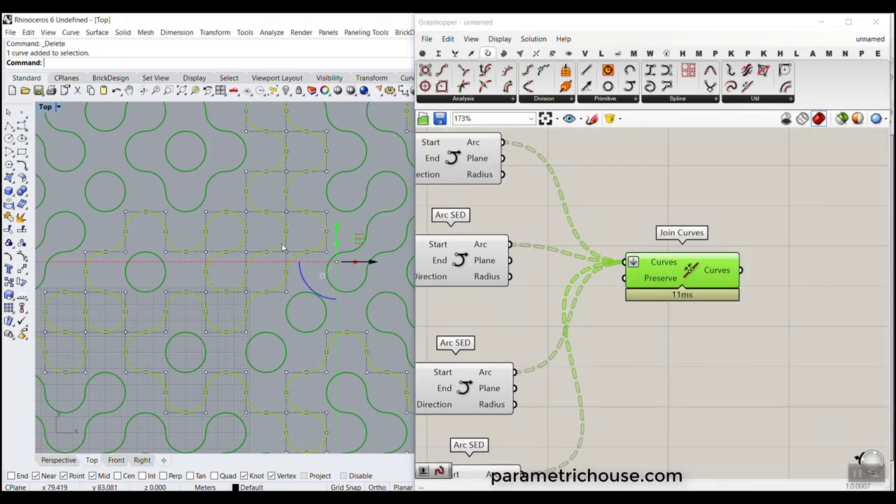
scroll(214, 186, "down", 5)
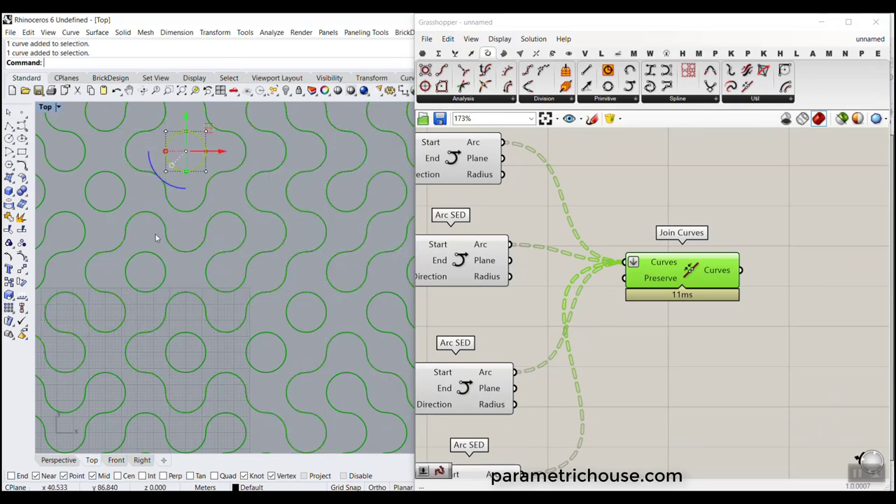
left_click(218, 204, "shift")
key("Escape")
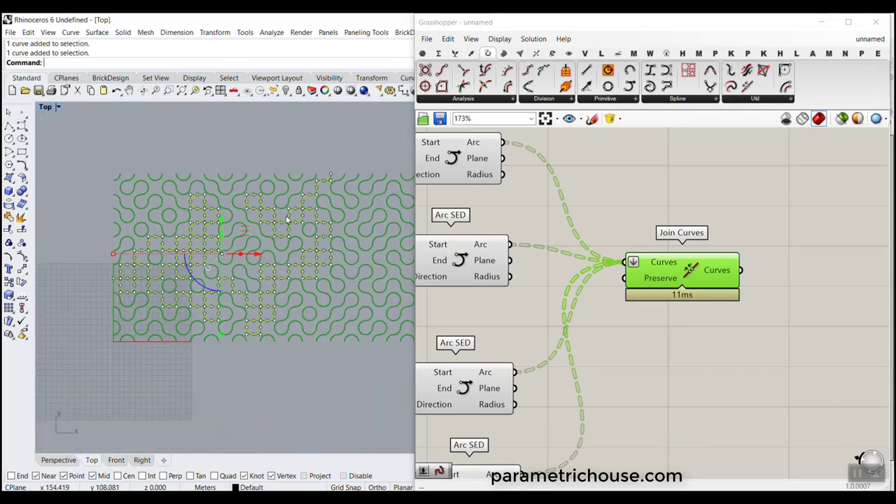
- Undo the bake of the joined curves
scroll(292, 187, "down", 3)
key("ctrl+z")
scroll(266, 199, "up", 8)
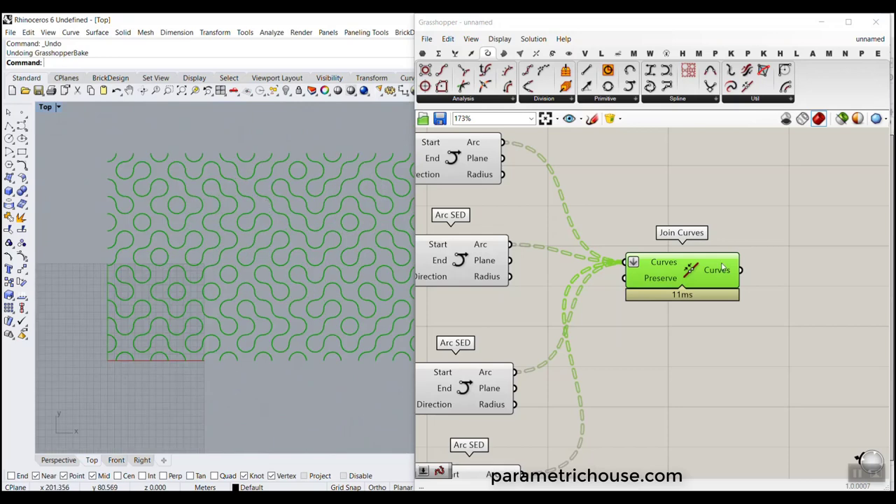
- Add an Offset Curve component and connect the Join Curves output to its Curve input
right_click_drag(797, 278, 722, 309)
left_click(723, 310)
double_click(783, 308)
type("offset")
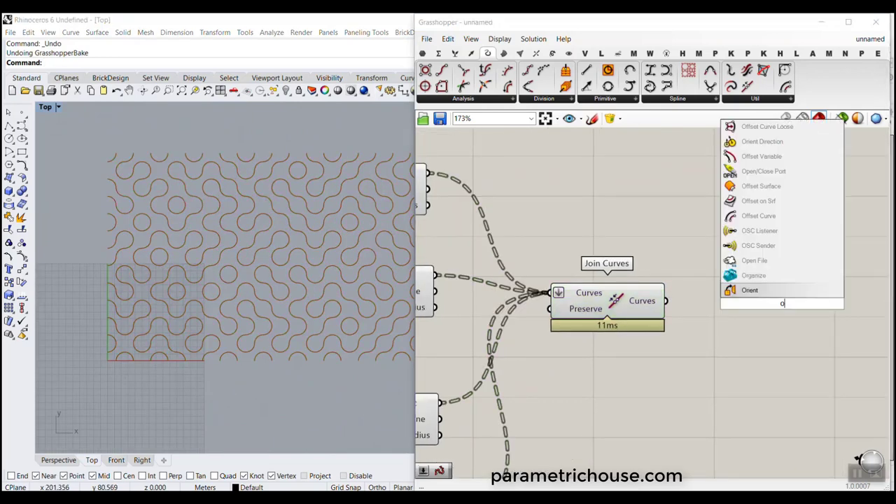
left_click(765, 294)
scroll(765, 294, "up", 1)
left_click_drag(663, 303, 735, 276)
left_click_drag(784, 308, 776, 282)
scroll(198, 188, "up", 5)
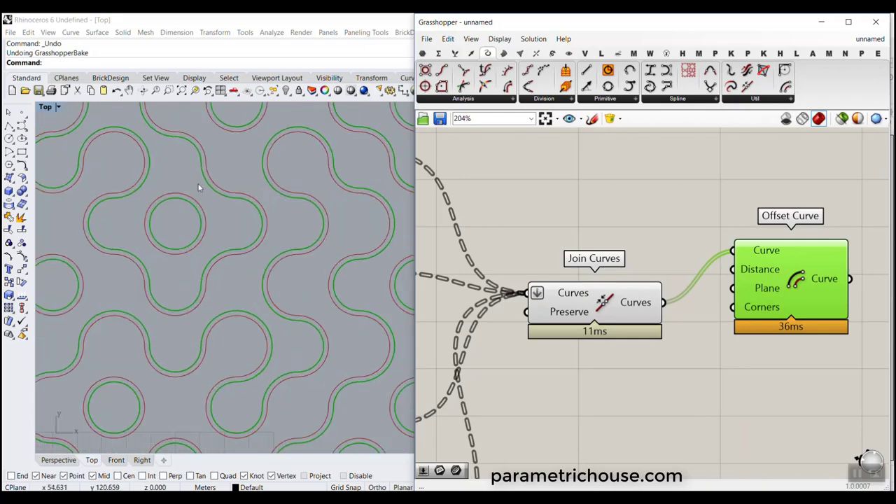
- Add a number slider set to 1.25 and connect it to the Offset Curve's Distance input
double_click(637, 225)
type("1.25")
key("Return")
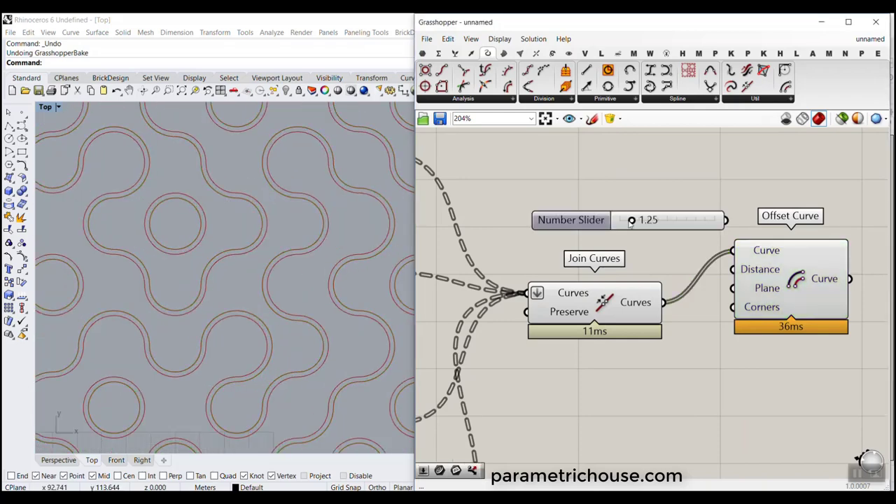
left_click_drag(714, 223, 733, 269)
scroll(215, 142, "up", 2)
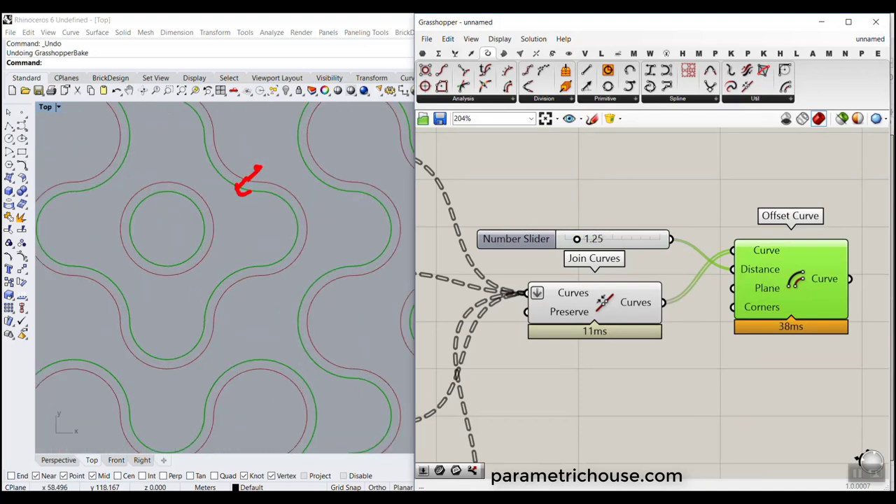
key("Escape")
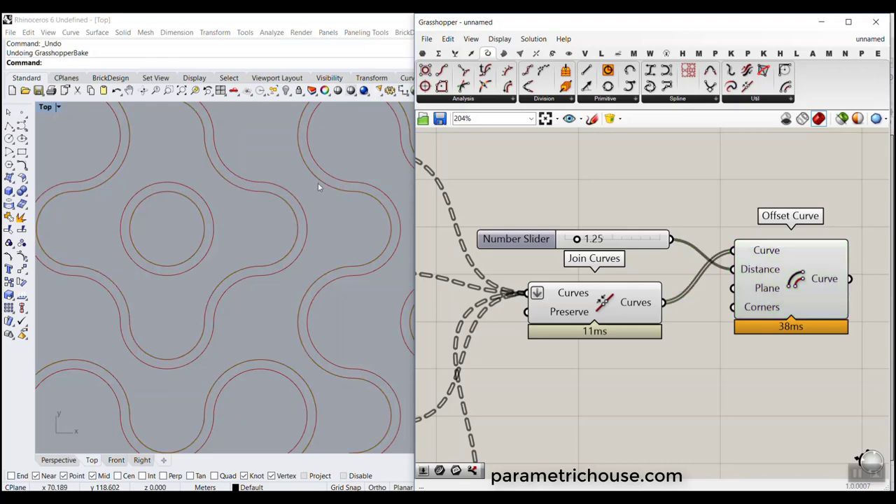
- Duplicate the Offset Curve component with its curve and distance connections, placing the copy below the original
right_click_drag(728, 228, 659, 197)
left_click(720, 248)
left_click_drag(719, 248, 727, 367, "alt")
key("Escape")
scroll(732, 352, "up", 2)
- Apply an expression to the duplicated Offset Curve's Distance input that offsets the curves to the opposite side
right_click(682, 360)
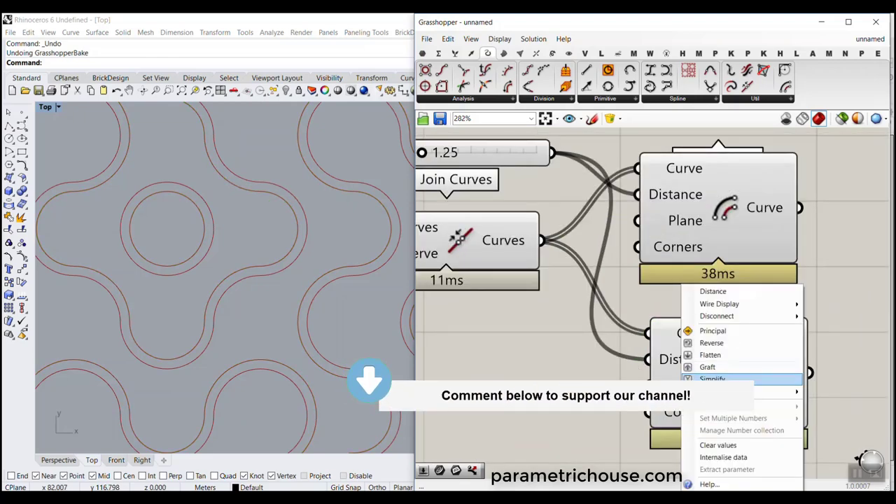
mouse_move(717, 392)
left_click(619, 394)
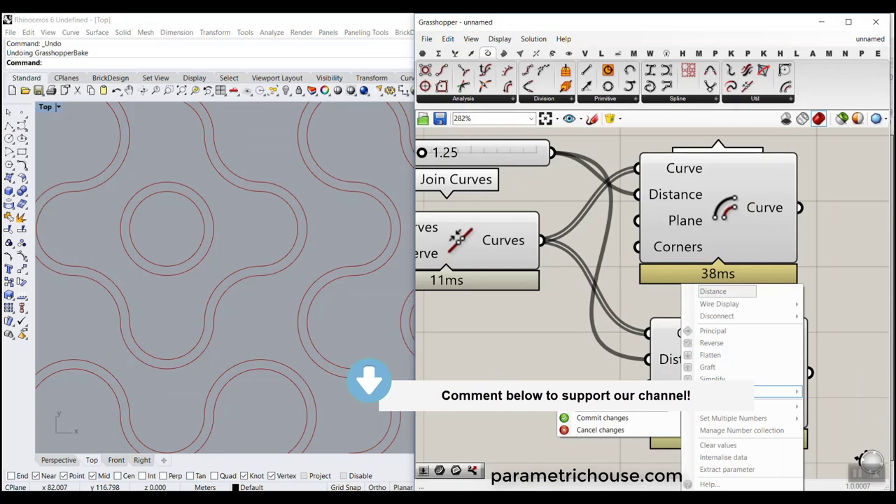
left_click(602, 418)
- Turn off the preview of the Arc SED and Join Curves components
scroll(667, 299, "down", 5)
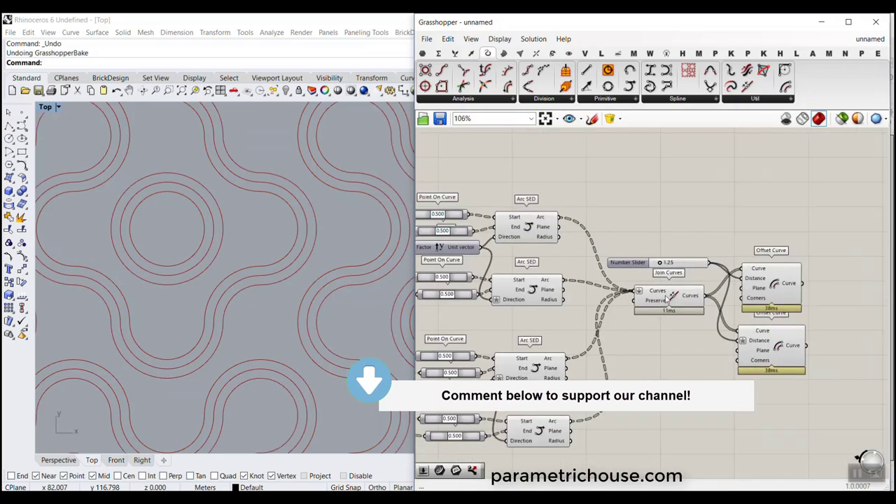
scroll(667, 299, "down", 4)
left_click_drag(583, 225, 703, 375)
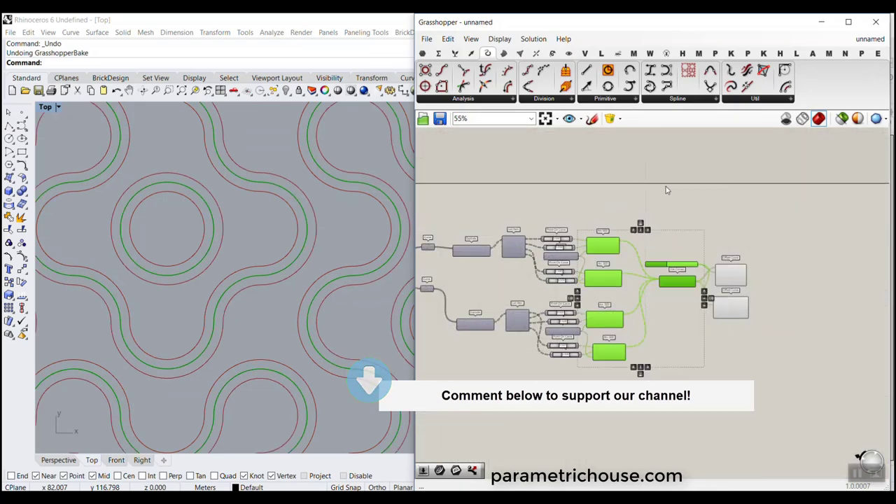
left_click(665, 186)
- Select the two Offset Curve components in turn to compare their curves in the Top viewport
scroll(260, 272, "down", 12)
scroll(268, 303, "up", 7)
right_click_drag(268, 304, 226, 243)
right_click_drag(761, 204, 624, 197)
scroll(590, 301, "up", 4)
left_click(589, 218)
left_click(587, 301)
left_click(588, 230)
left_click(586, 292)
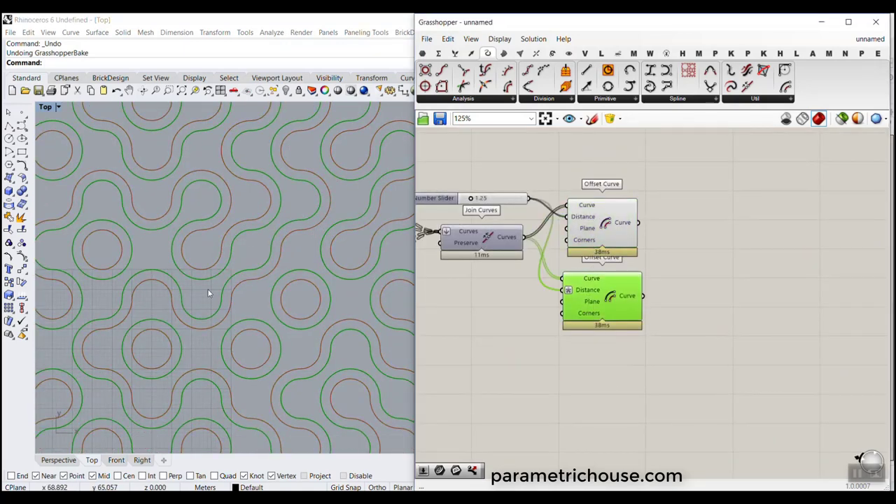
- Add a Loft component and connect both Offset Curve outputs to its Curves input
scroll(644, 278, "up", 4)
left_click(630, 260)
double_click(629, 257)
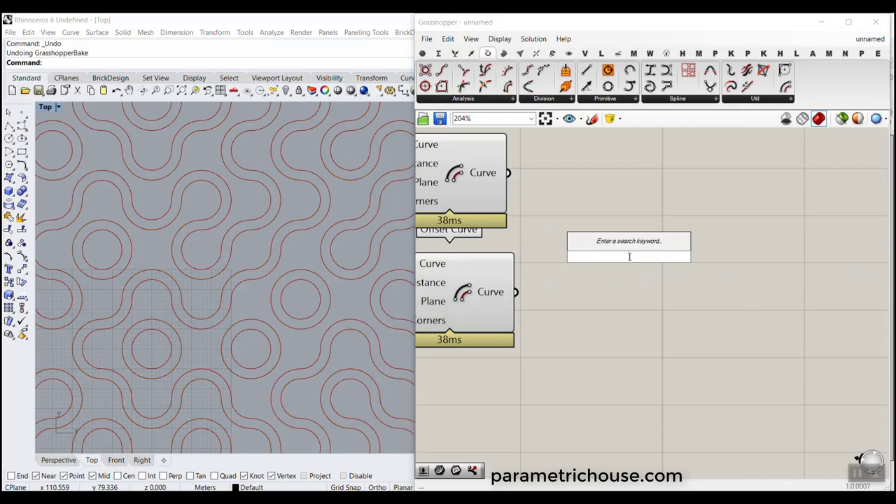
type("loft")
key("Return")
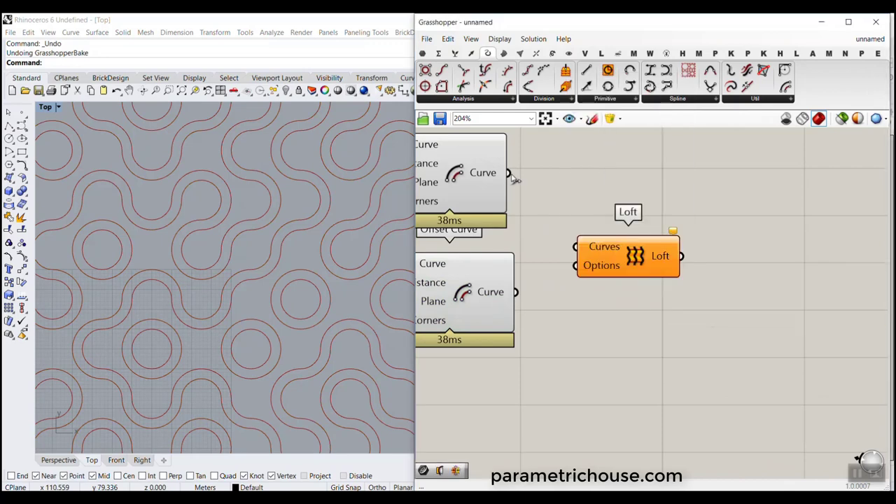
left_click_drag(509, 173, 575, 246)
left_click_drag(516, 291, 575, 247, "shift")
left_click(610, 257)
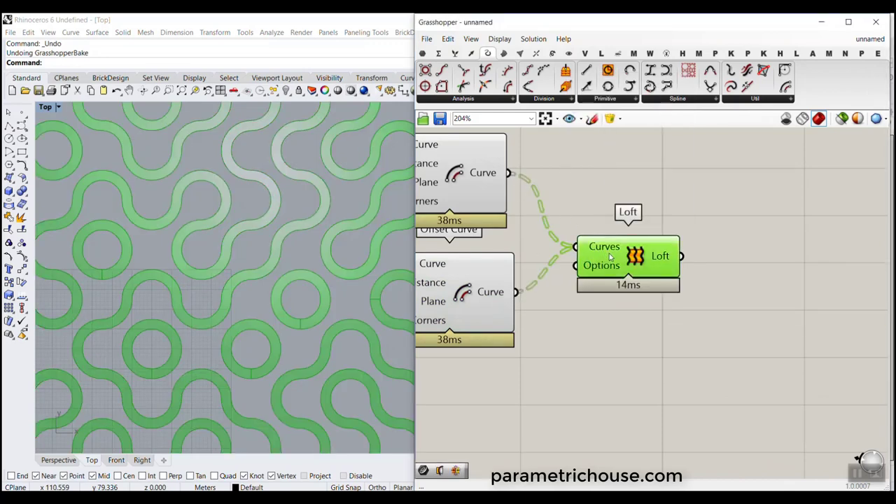
- Examine the lofted bands in the Top viewport and in the Perspective viewport
scroll(264, 264, "down", 5)
scroll(200, 290, "up", 3)
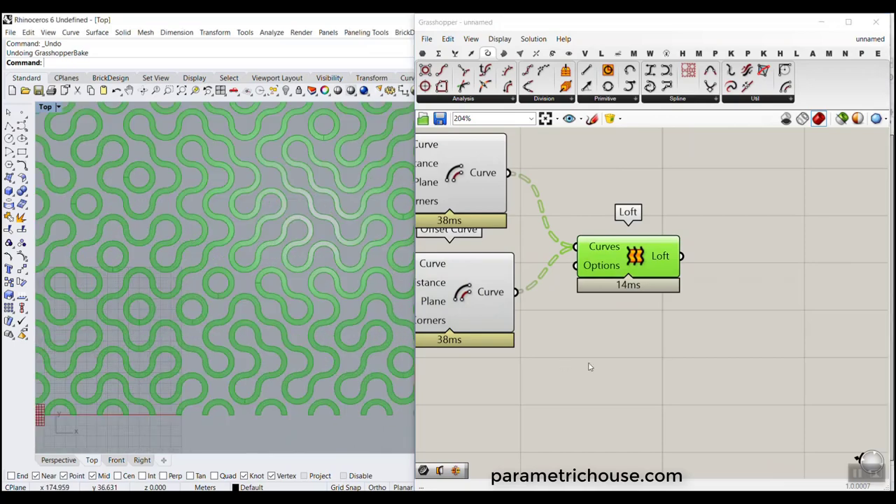
left_click(588, 366)
scroll(132, 285, "down", 6)
left_click(60, 459)
right_click_drag(209, 301, 217, 232)
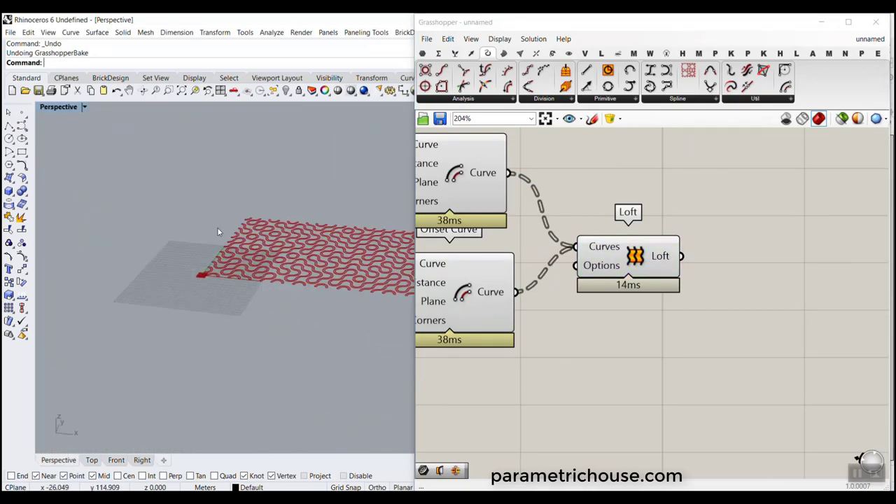
scroll(214, 315, "up", 6)
- Add an Extrude component beyond the Loft and connect the Loft output to its Base input
right_click_drag(790, 289, 639, 282)
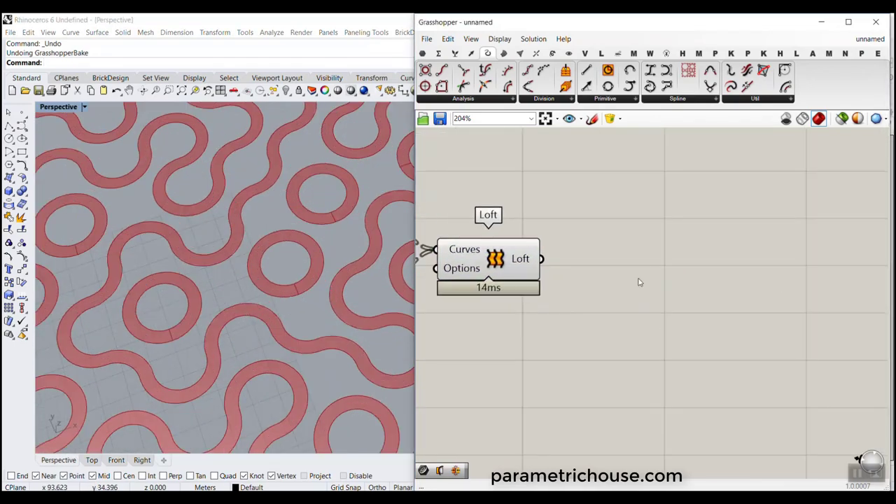
double_click(639, 282)
type("ext")
left_click(610, 250)
left_click_drag(545, 261, 571, 268)
left_click_drag(618, 292, 775, 317)
- Add a Unit Z vector and connect it to the Extrude component's Direction input
double_click(590, 329)
type("unit z")
key("Return")
left_click_drag(654, 328, 727, 314)
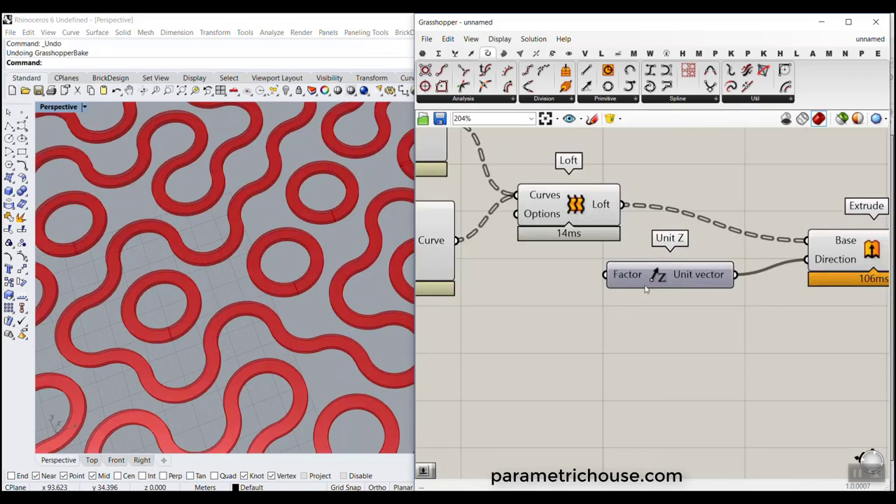
- Add a number slider set to 2.5 and connect it to the Unit Z Factor input, moving Unit Z lower to make room
left_click_drag(646, 289, 664, 348)
double_click(537, 333)
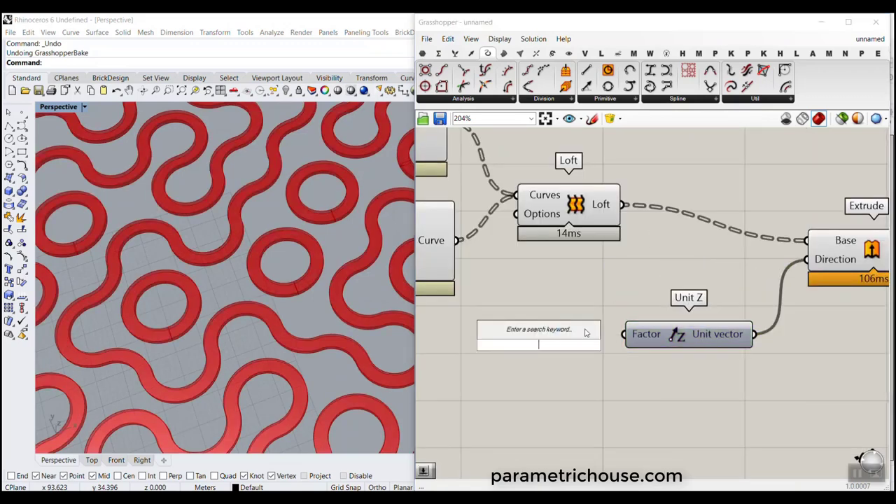
type("Number Slider")
key("Return")
left_click_drag(604, 350, 584, 347)
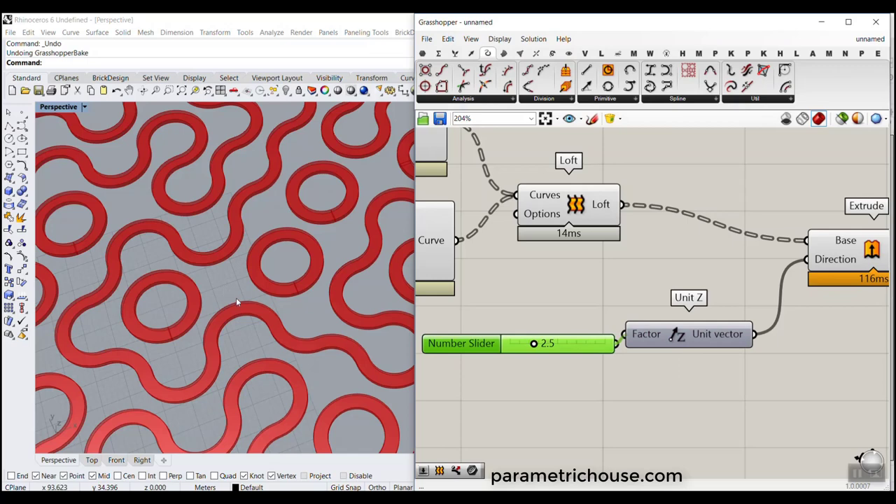
scroll(221, 294, "down", 3)
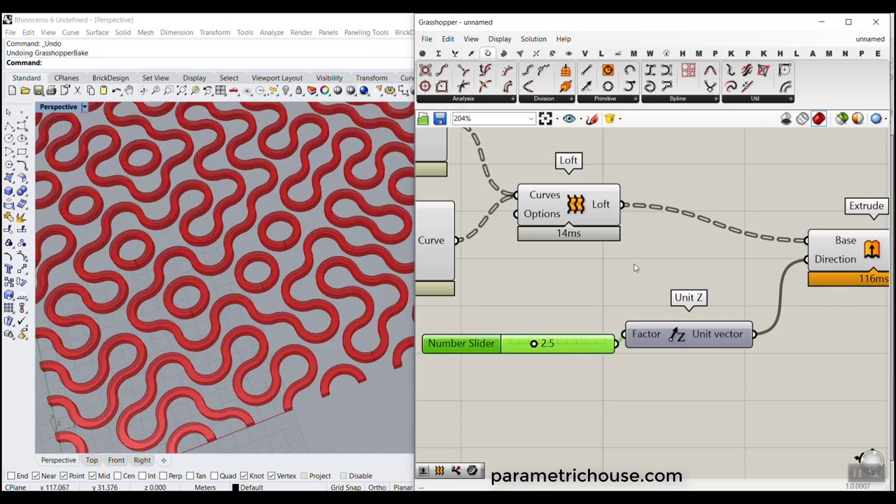
- Bake the Extrude component's geometry with the default attributes
scroll(635, 268, "down", 4)
right_click(691, 244)
left_click(708, 261)
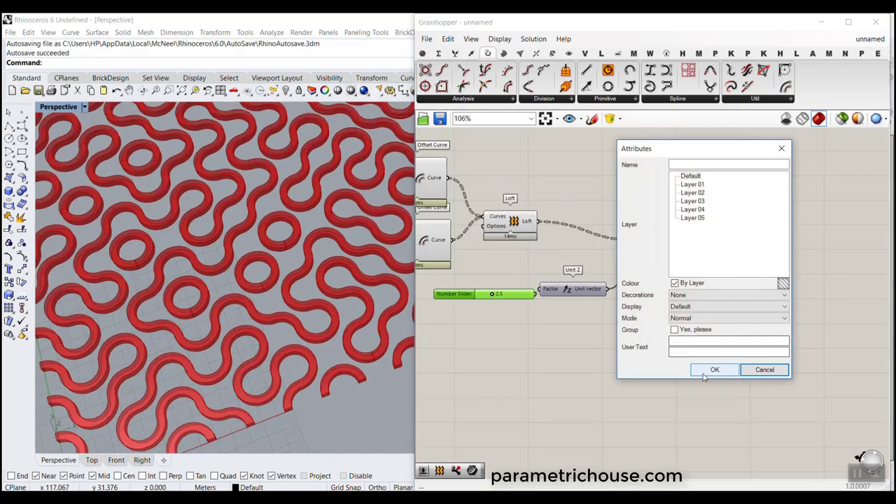
left_click(712, 368)
- Select all the baked polysurfaces and move them along the Y axis, away from the Grasshopper preview
scroll(258, 329, "down", 3)
scroll(258, 328, "down", 10)
left_click_drag(338, 260, 207, 348)
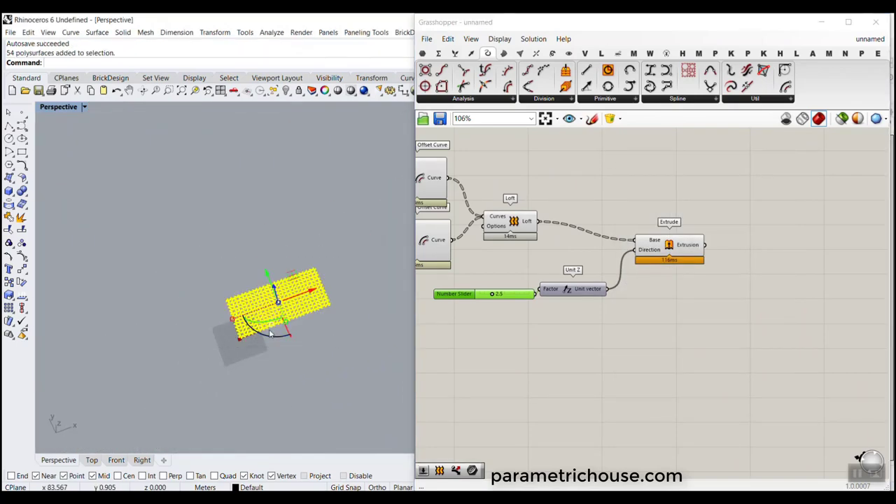
left_click_drag(267, 274, 242, 209)
- Zoom to the baked polysurfaces, deselect them and set the Perspective viewport to Shaded display
left_click(195, 91)
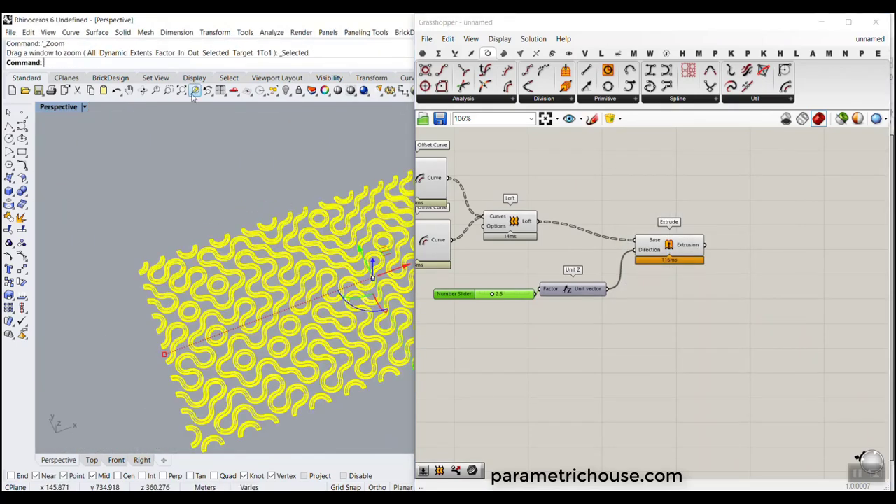
left_click(125, 197)
left_click(59, 107)
left_click(73, 145)
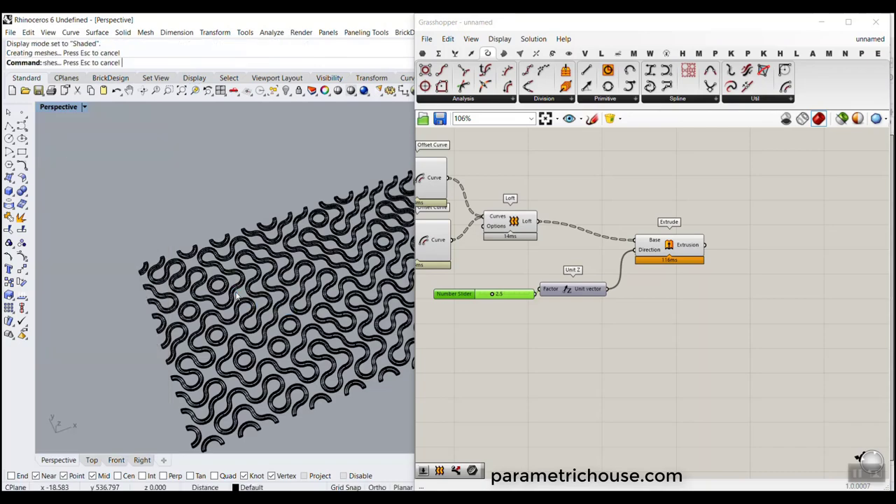
- Examine the thickness and layout of the baked Truchet bands from several angles
scroll(237, 296, "up", 5)
right_click_drag(237, 296, 301, 273)
scroll(335, 247, "down", 4)
scroll(296, 310, "up", 4)
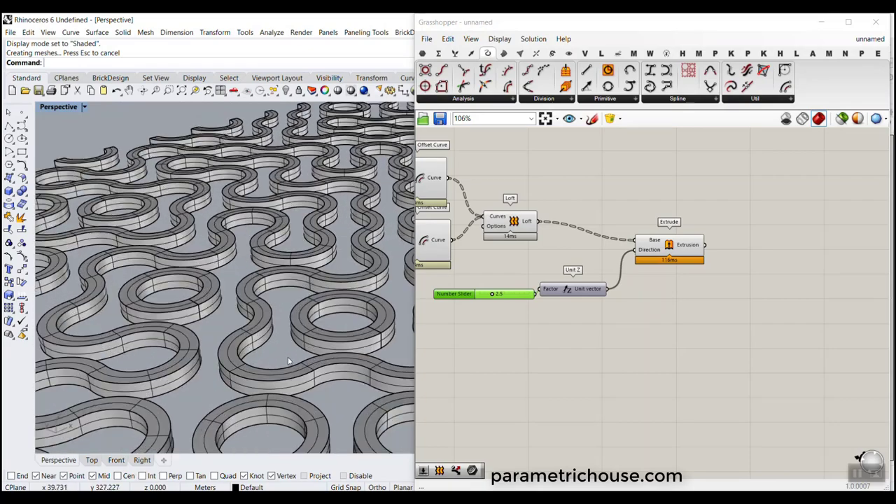
right_click_drag(290, 360, 246, 350)
scroll(248, 287, "down", 6)
right_click_drag(248, 287, 208, 339)
scroll(208, 339, "up", 4)
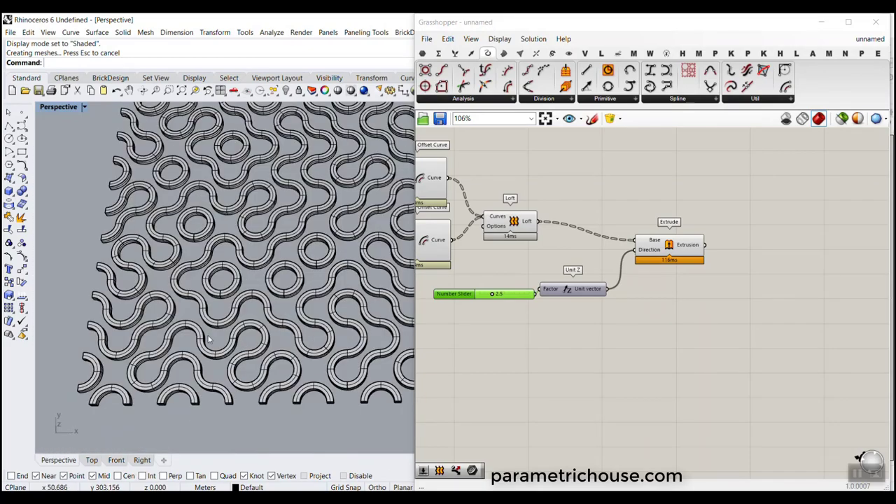
- Delete all the baked polysurfaces
scroll(195, 244, "down", 5)
left_click_drag(314, 267, 153, 183)
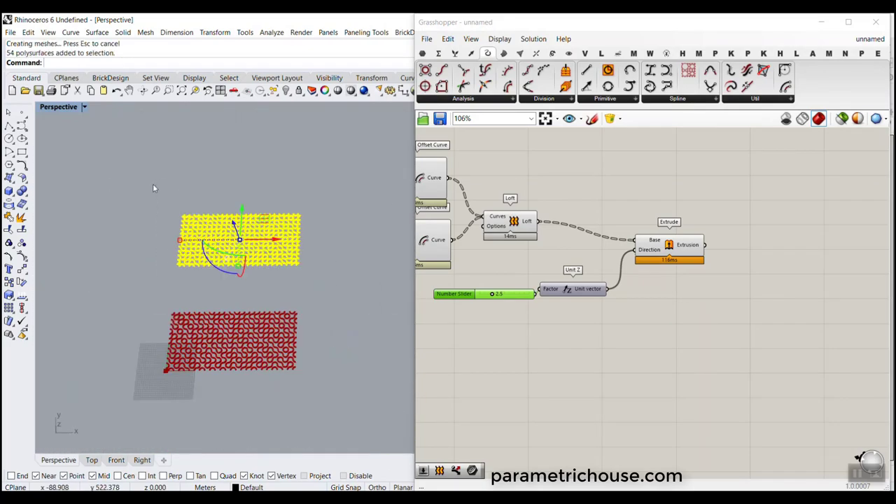
key("Delete")
scroll(231, 294, "up", 6)
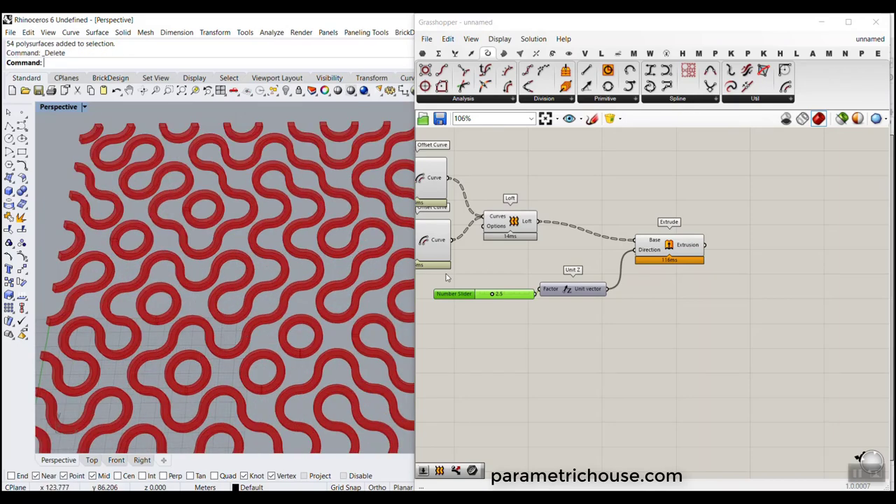
- Disable the Loft component
right_click_drag(478, 257, 670, 248)
scroll(564, 256, "down", 3)
scroll(550, 249, "up", 2)
scroll(760, 210, "up", 3)
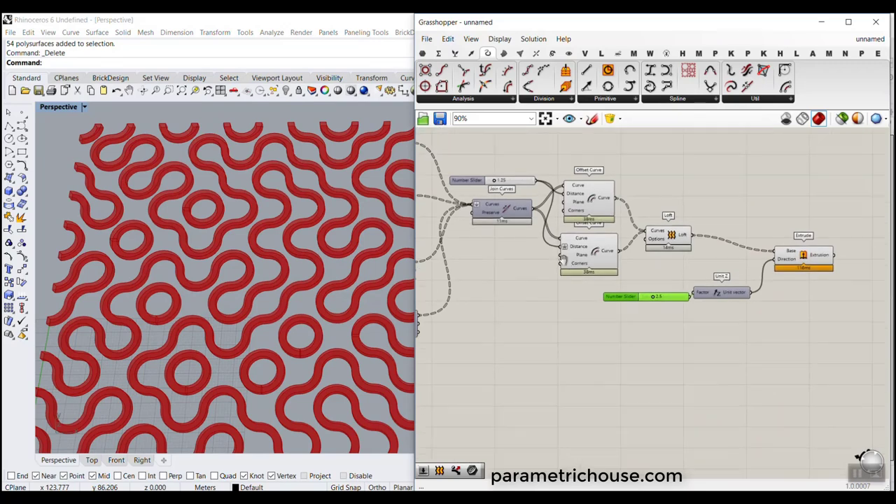
right_click(668, 228)
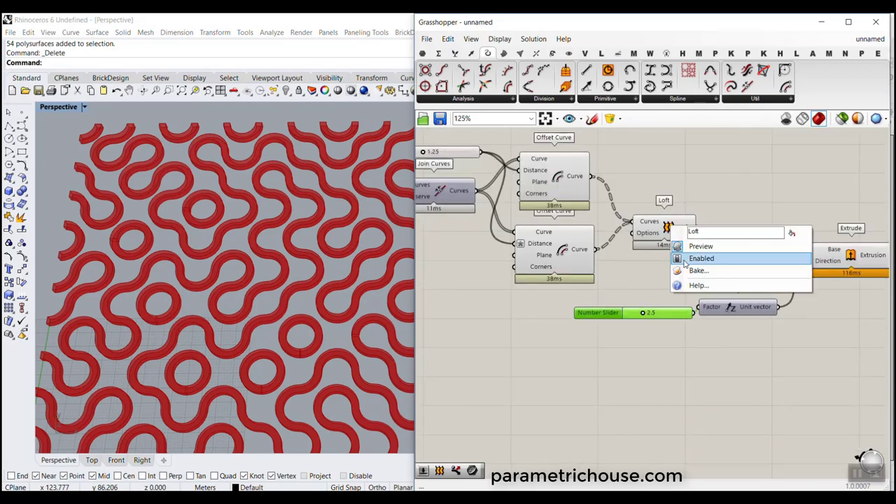
left_click(686, 259)
- Adjust the sliders driving the square grid and the Random seed to generate a different pattern
scroll(511, 288, "down", 6)
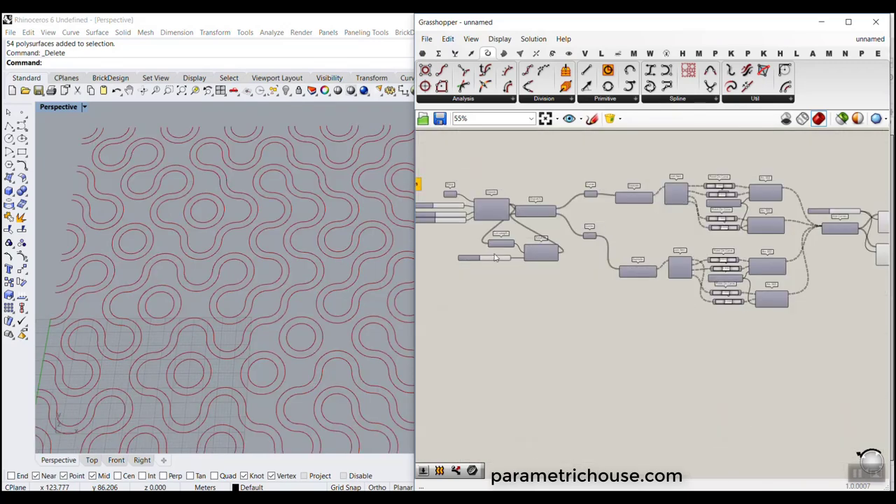
scroll(554, 262, "up", 8)
left_click_drag(554, 262, 534, 287)
scroll(193, 287, "down", 5)
scroll(550, 259, "down", 3)
scroll(532, 258, "up", 4)
right_click_drag(672, 378, 542, 291)
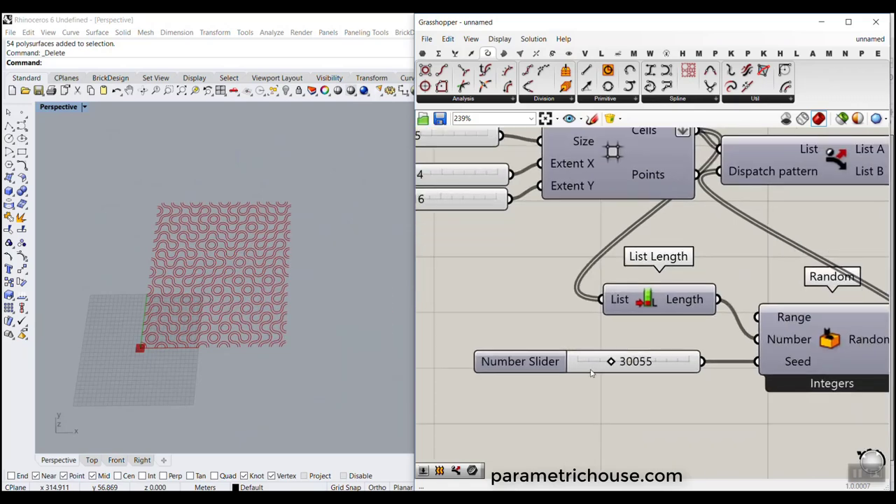
left_click_drag(610, 363, 624, 363)
scroll(522, 251, "down", 5)
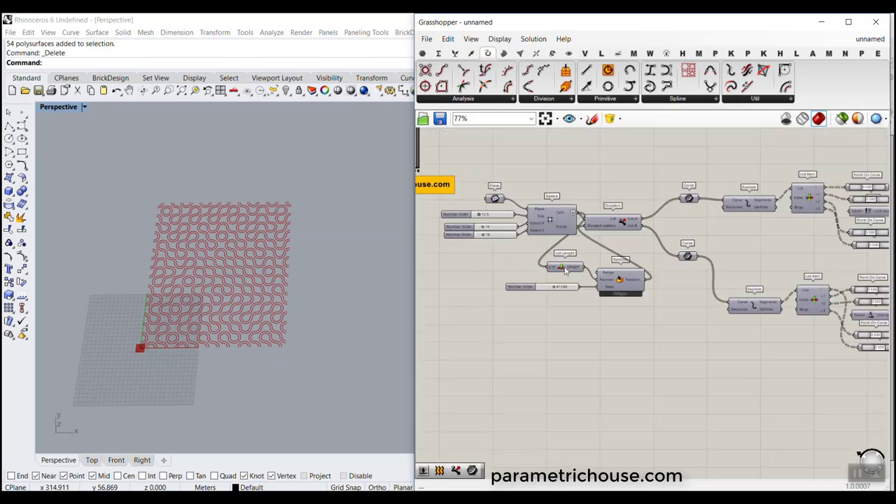
- Enable the Loft component again and examine the regenerated extruded pattern in the Perspective viewport
right_click_drag(218, 266, 229, 291)
scroll(230, 293, "up", 5)
scroll(704, 236, "down", 4)
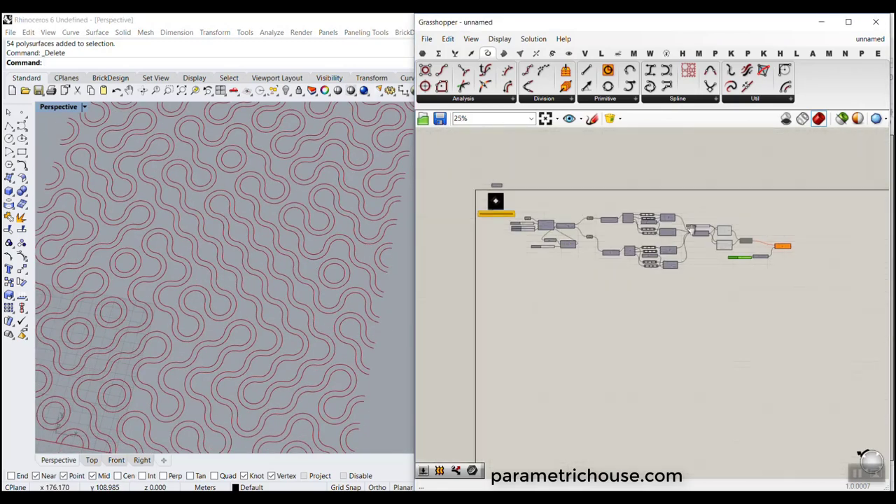
scroll(605, 246, "up", 4)
scroll(606, 246, "up", 2)
right_click(683, 233)
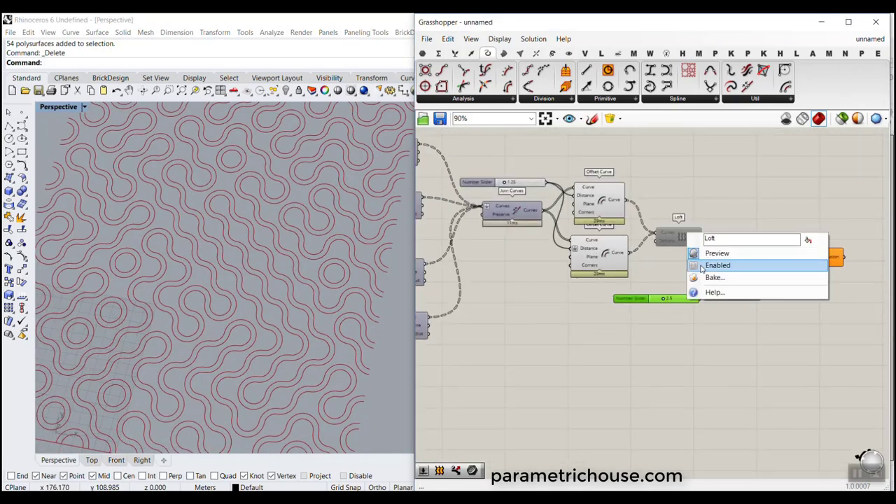
right_click_drag(290, 314, 312, 254)
scroll(312, 254, "down", 4)
right_click_drag(260, 203, 243, 263)
scroll(210, 270, "up", 4)
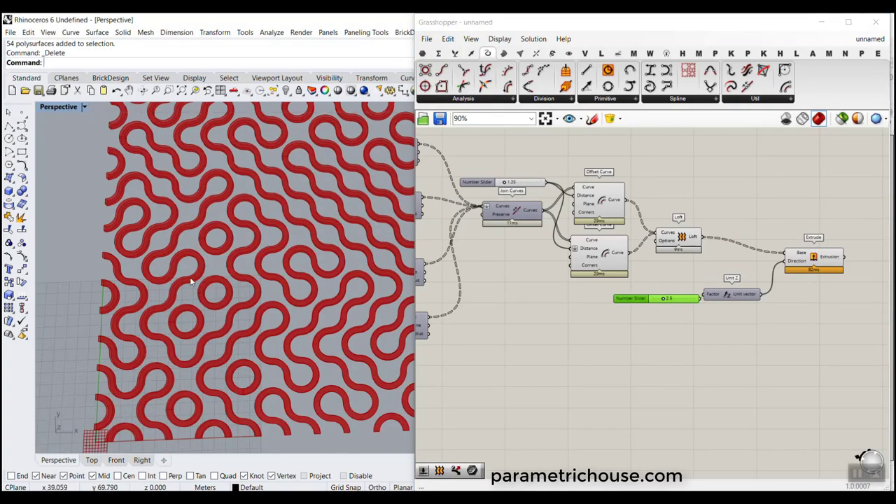
scroll(177, 276, "down", 2)
right_click_drag(535, 255, 696, 282)
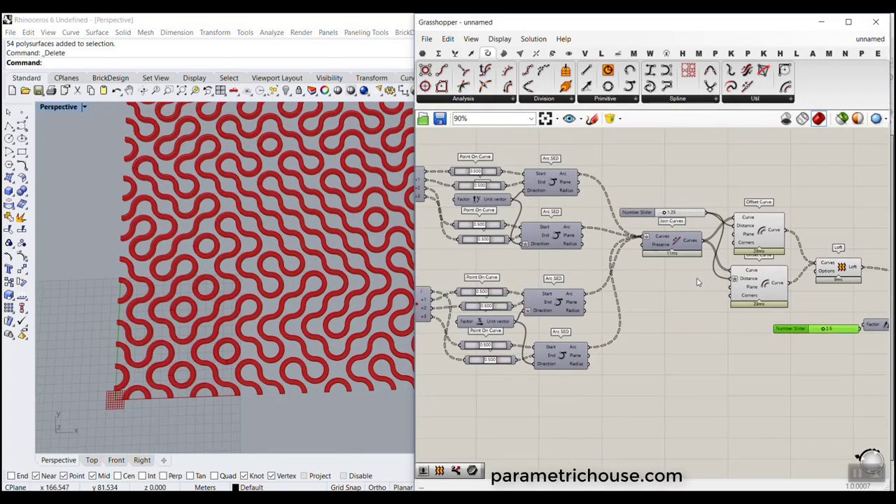
scroll(694, 286, "down", 2)
scroll(632, 276, "down", 2)
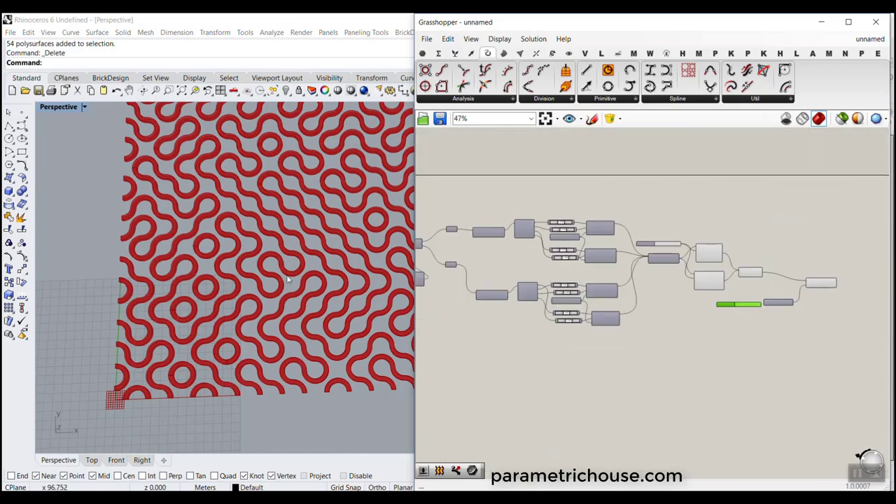
scroll(252, 280, "down", 3)
scroll(245, 280, "up", 3)
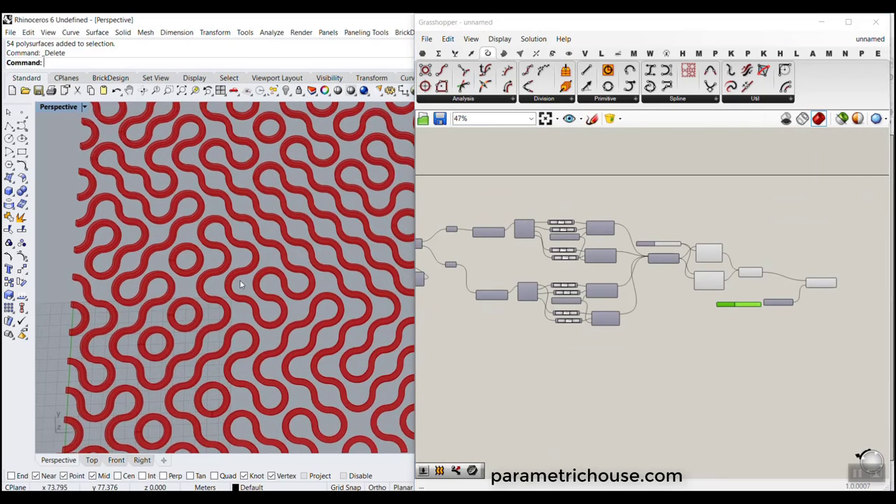
scroll(240, 283, "down", 1)
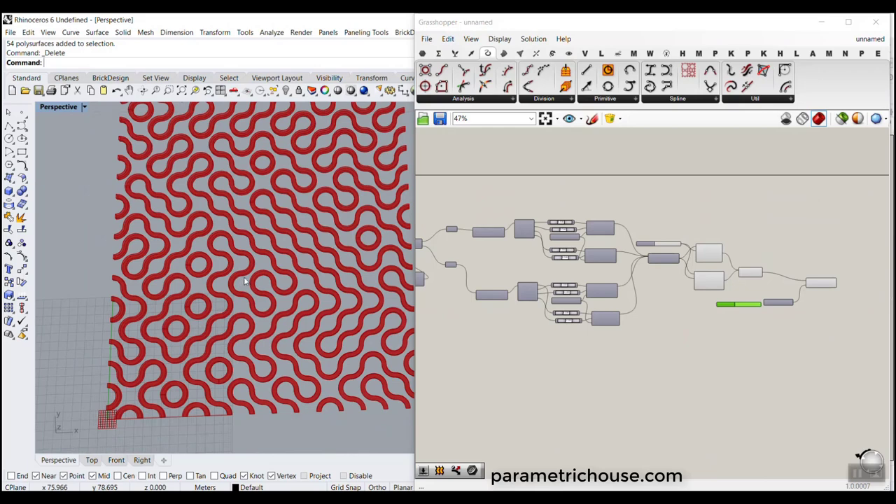
- Switch to the "2- second method" definition and examine the source arcs below the pattern in the Perspective viewport
left_click(870, 39)
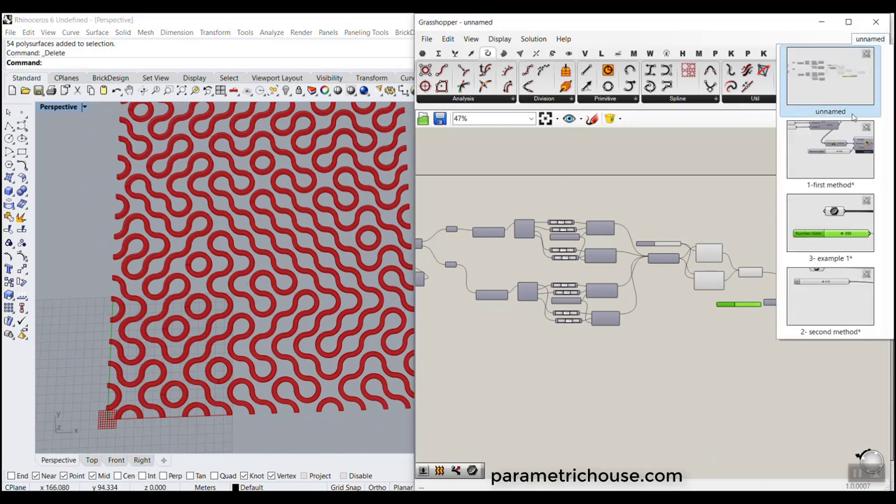
left_click(830, 301)
scroll(214, 326, "down", 2)
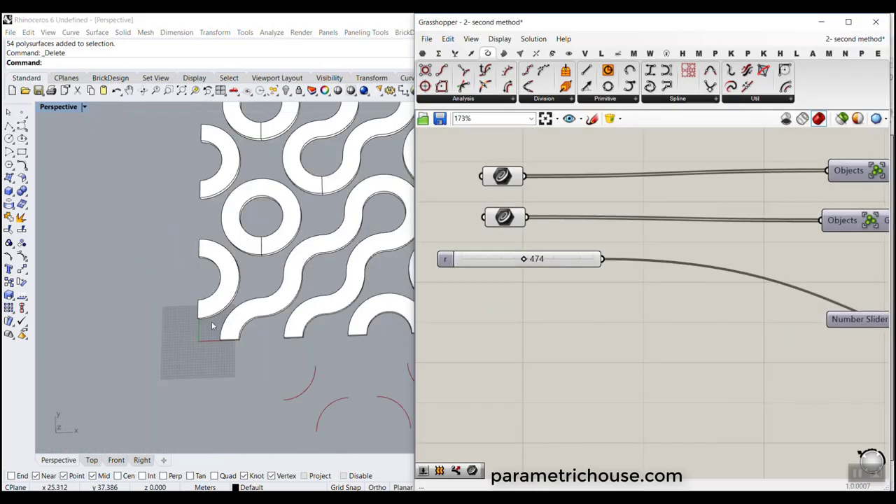
scroll(214, 326, "down", 3)
scroll(345, 308, "up", 2)
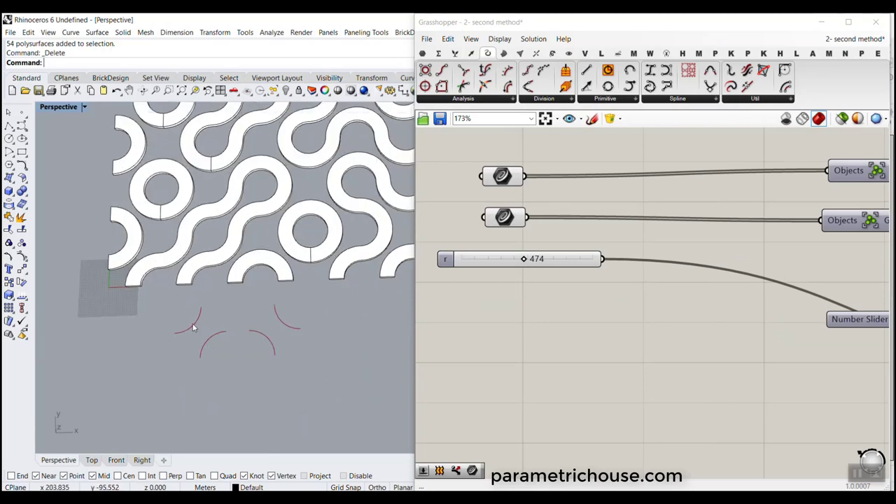
left_click_drag(175, 299, 212, 350)
- Switch to the "1-first method" definition and set the Random component's seed to 385
left_click(854, 38)
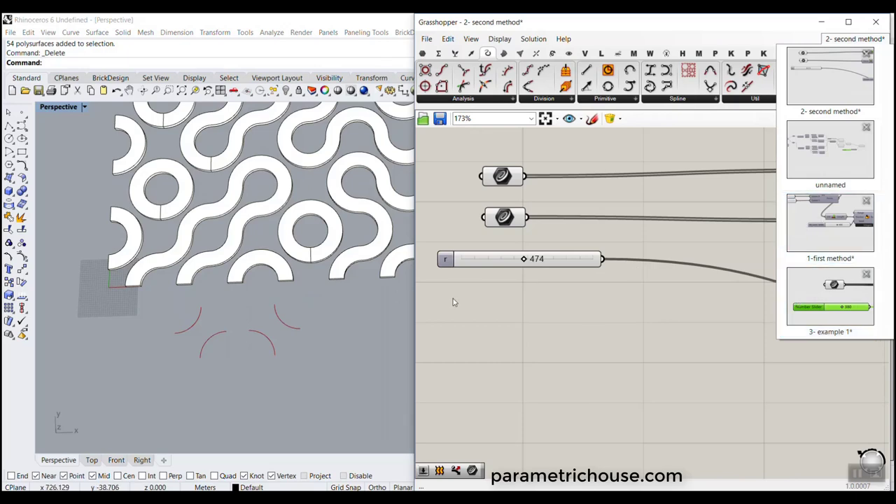
left_click(843, 236)
scroll(588, 304, "down", 5)
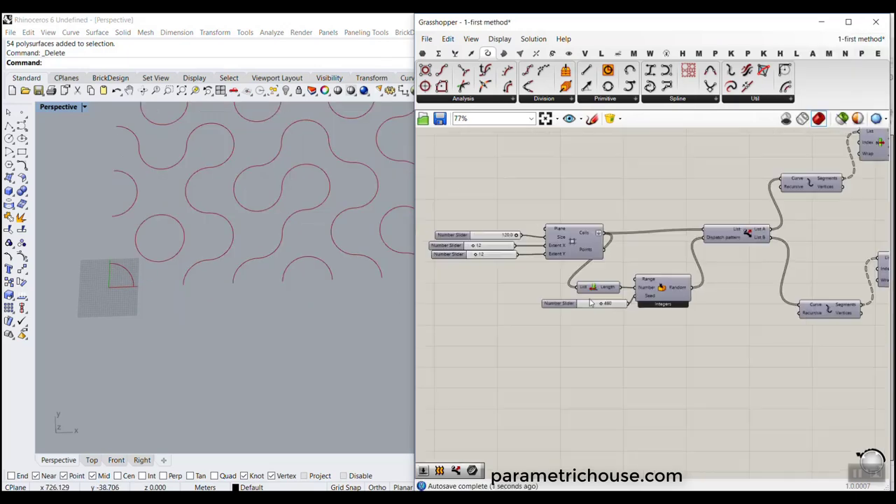
right_click_drag(800, 259, 741, 249)
scroll(533, 306, "up", 4)
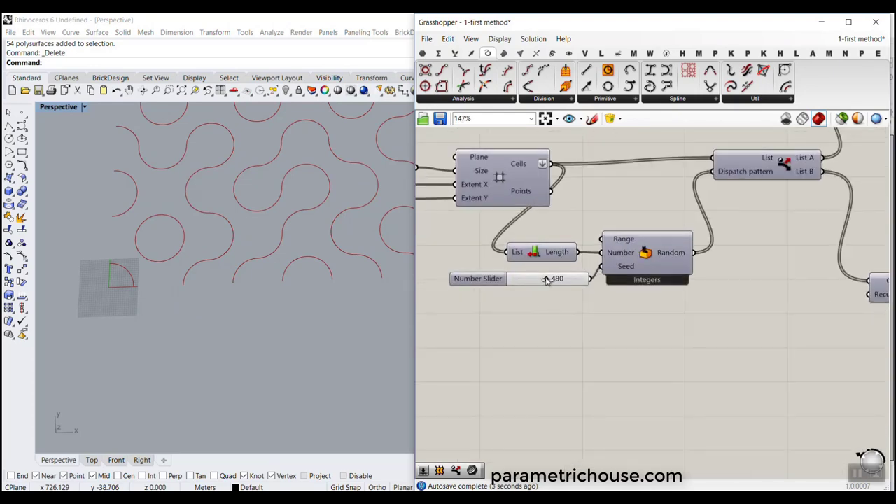
left_click_drag(546, 279, 539, 278)
- Examine the regenerated arc pattern and the definition from the dispatched cells through the arc components to the disabled offset and loft components
scroll(179, 334, "down", 4)
scroll(178, 333, "up", 3)
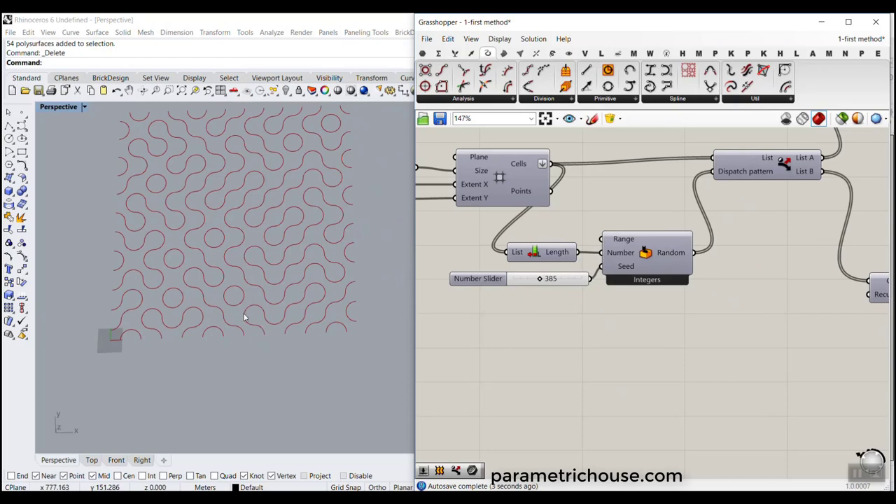
scroll(710, 253, "down", 4)
right_click_drag(744, 238, 624, 247)
scroll(624, 247, "down", 3)
right_click_drag(704, 245, 602, 252)
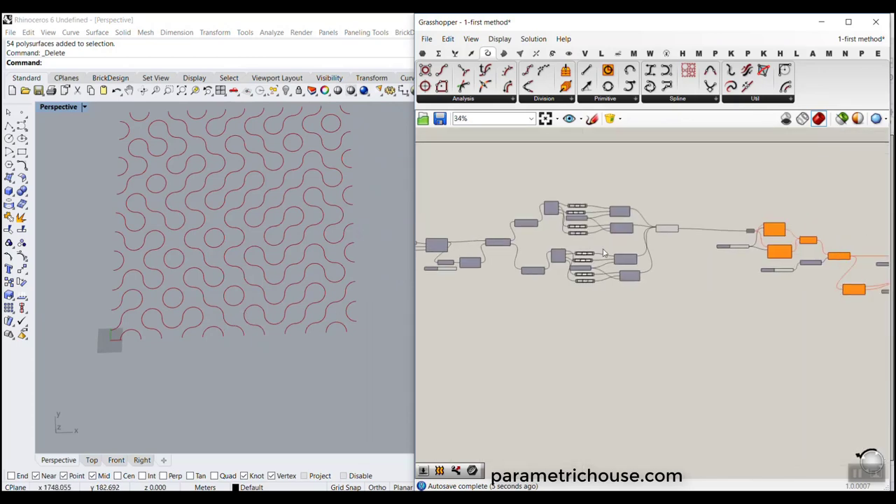
scroll(680, 252, "up", 3)
scroll(582, 226, "up", 3)
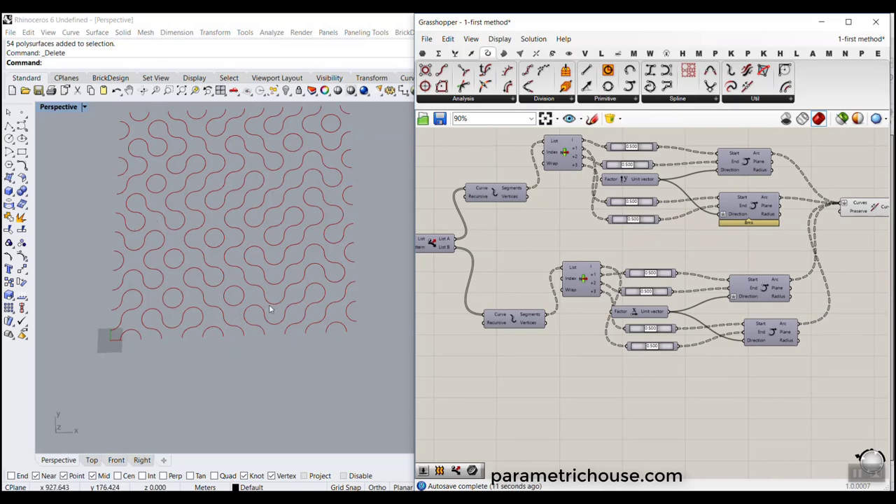
right_click_drag(816, 243, 638, 271)
scroll(713, 245, "down", 4)
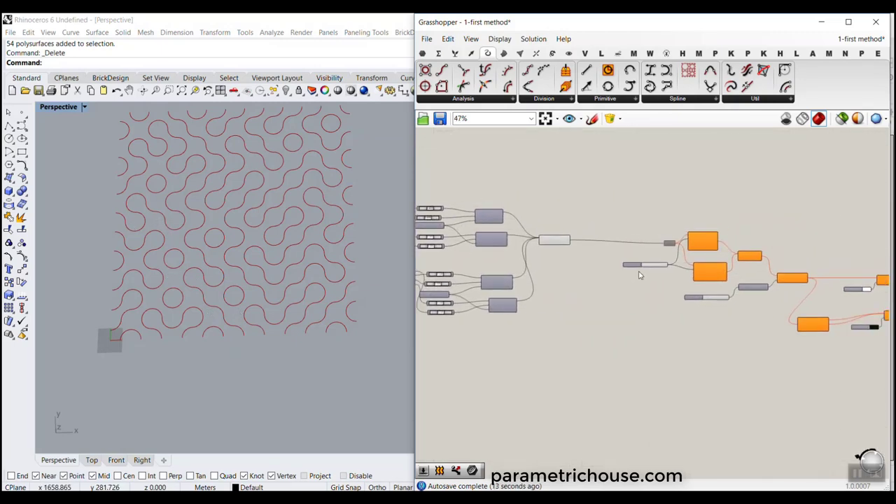